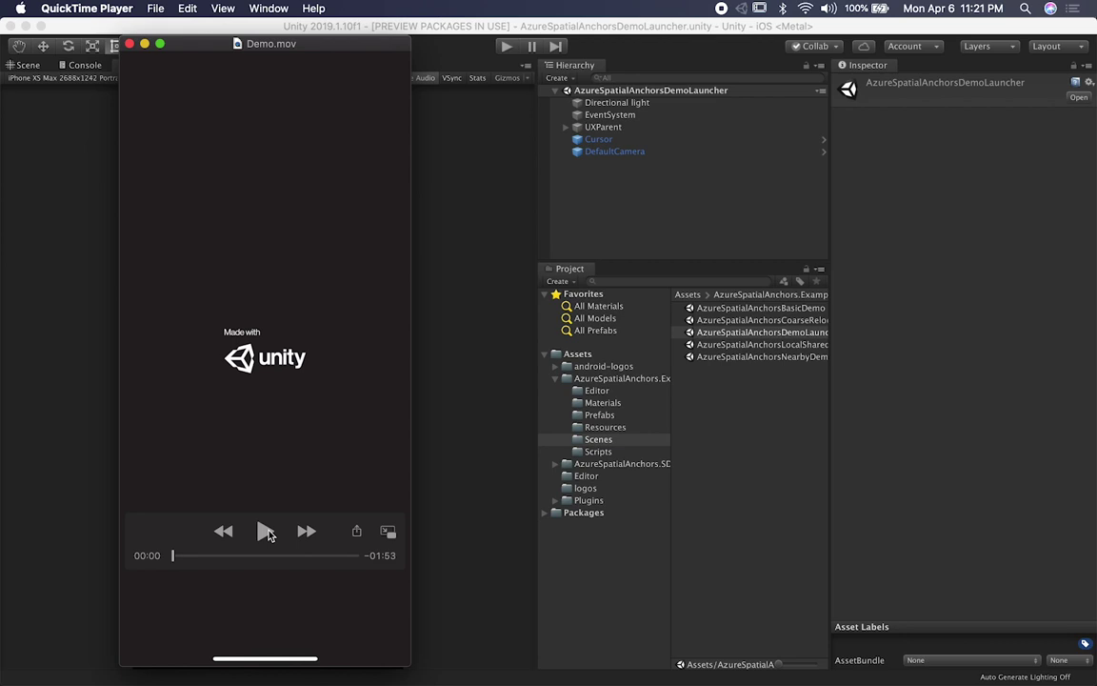
Play the Demo.mov recording of the spatial anchors app, pause it near the end and close the video.
{"action": "left_click", "coordinate": [266, 532]}
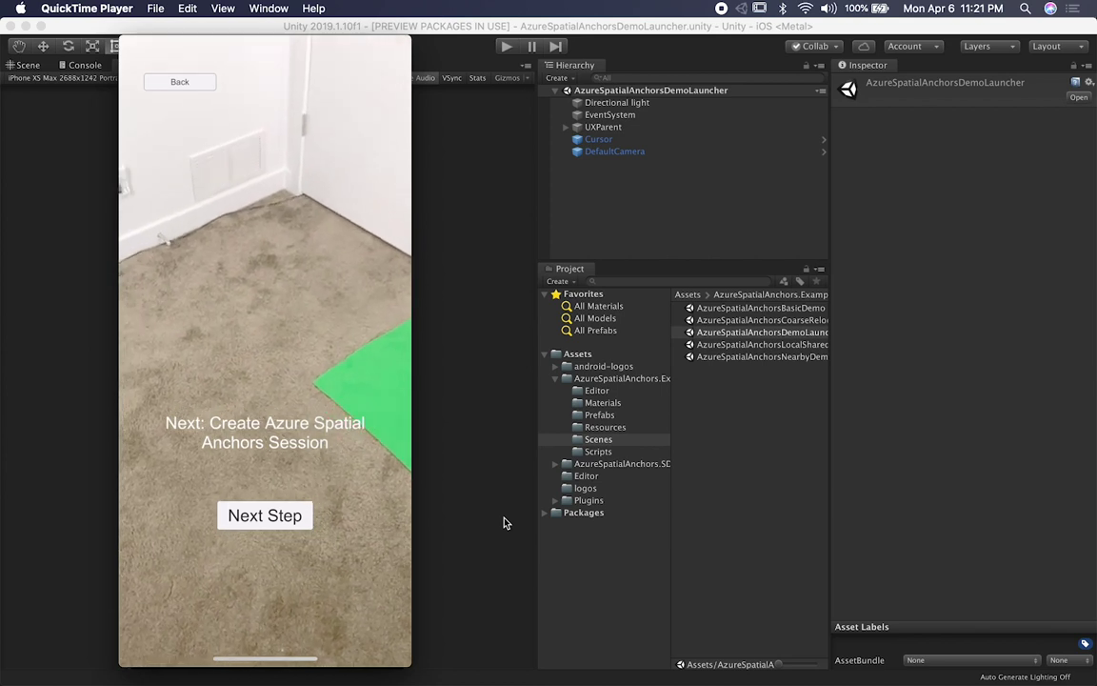
{"action": "mouse_move", "coordinate": [286, 315]}
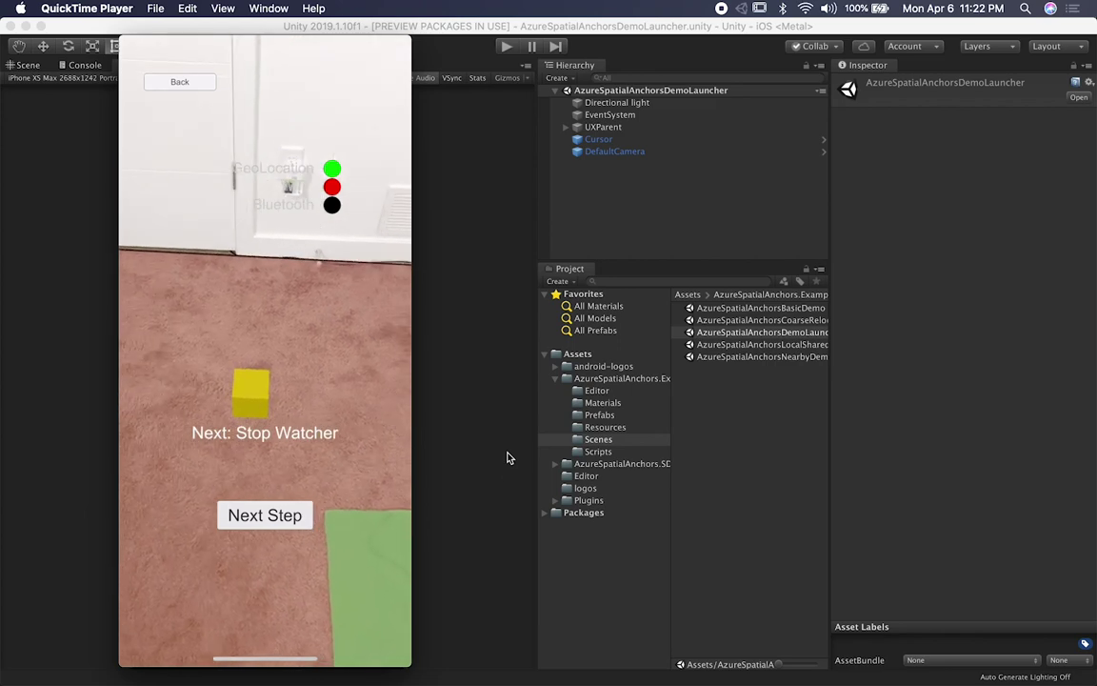
{"action": "mouse_move", "coordinate": [245, 359]}
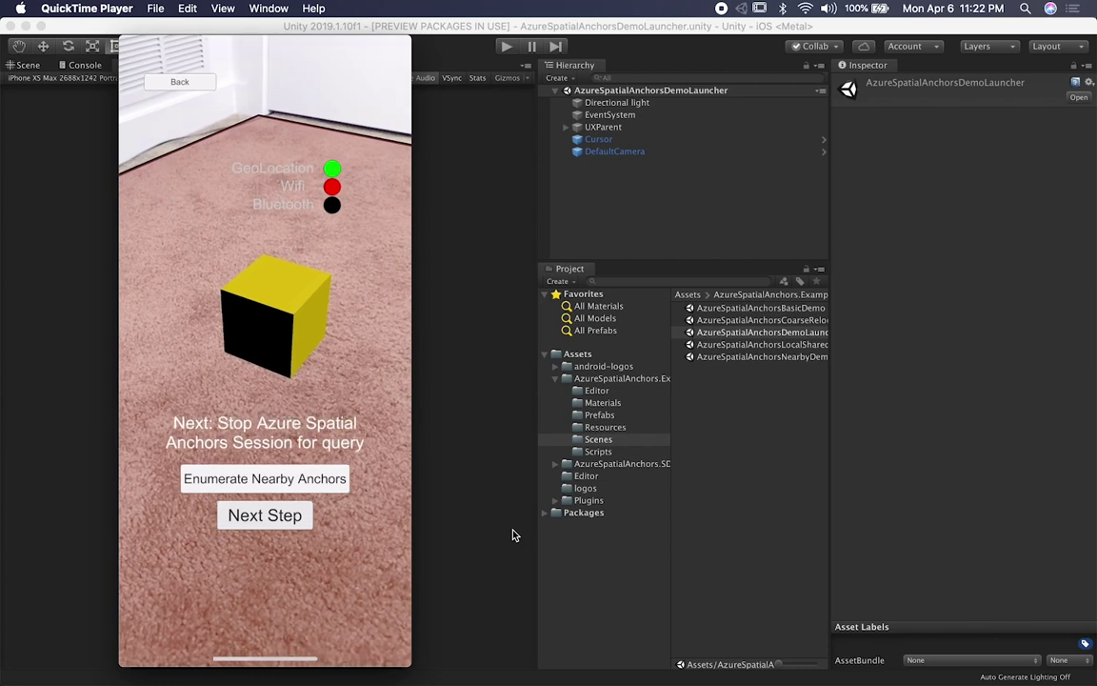
{"action": "mouse_move", "coordinate": [270, 477]}
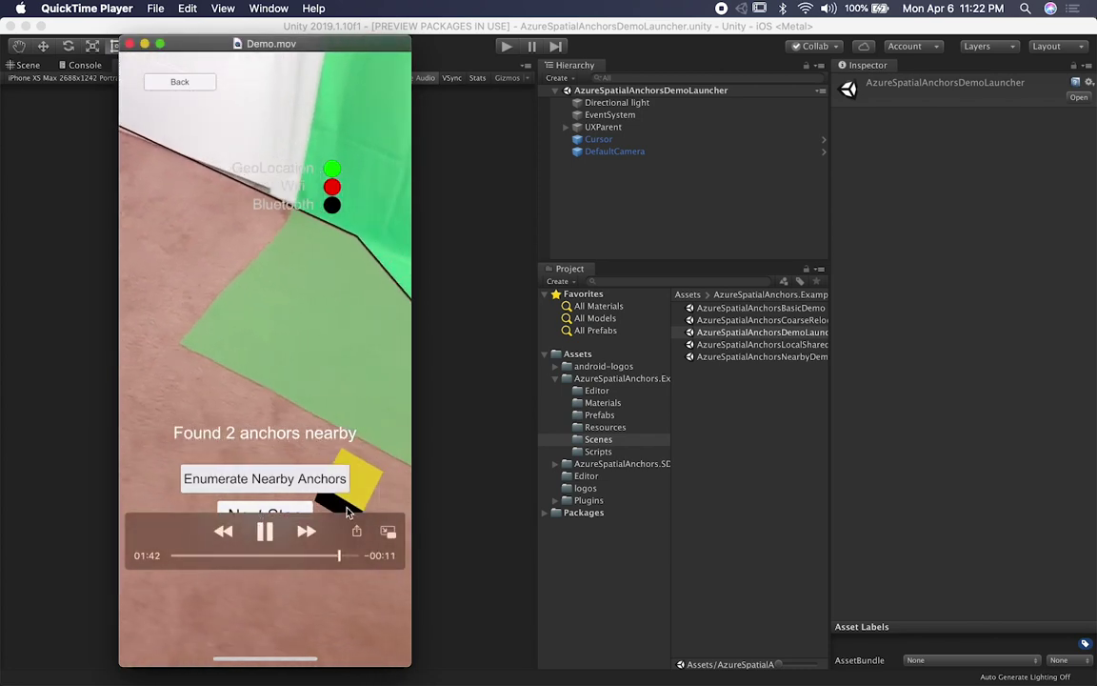
{"action": "left_click", "coordinate": [264, 540]}
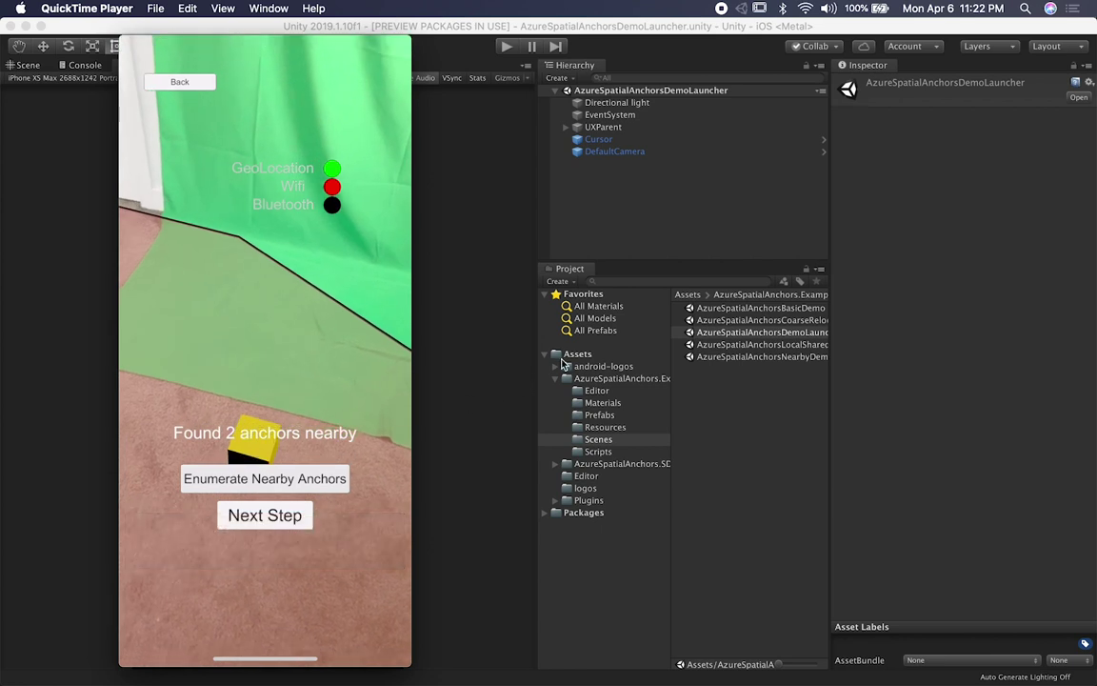
{"action": "mouse_move", "coordinate": [252, 103]}
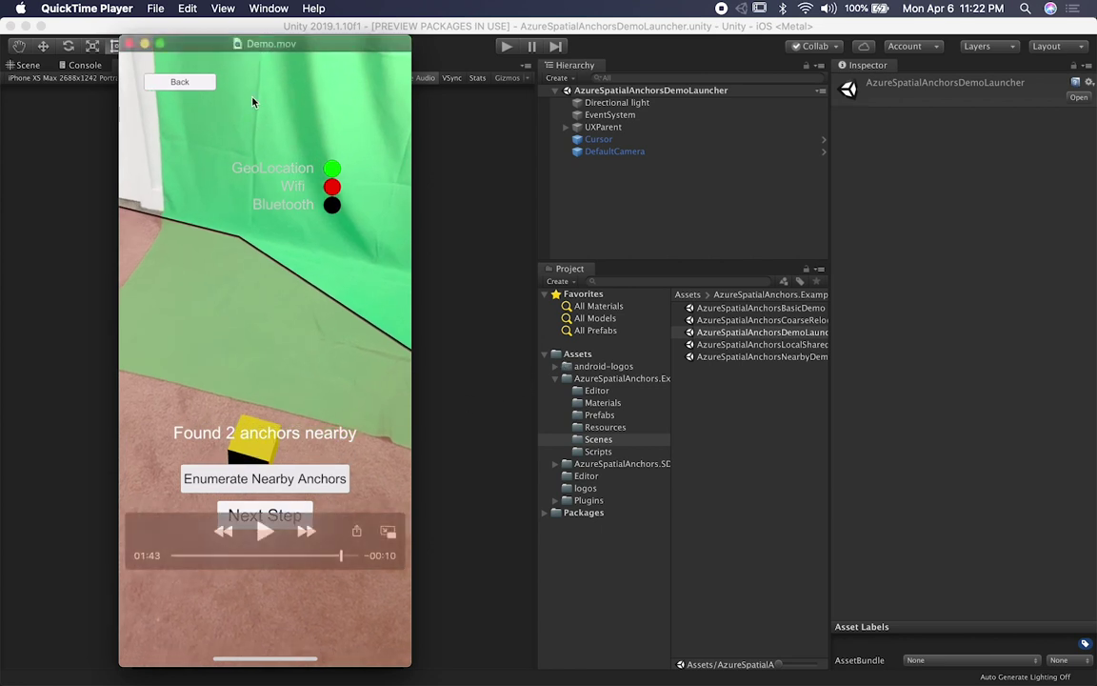
{"action": "left_click", "coordinate": [131, 45]}
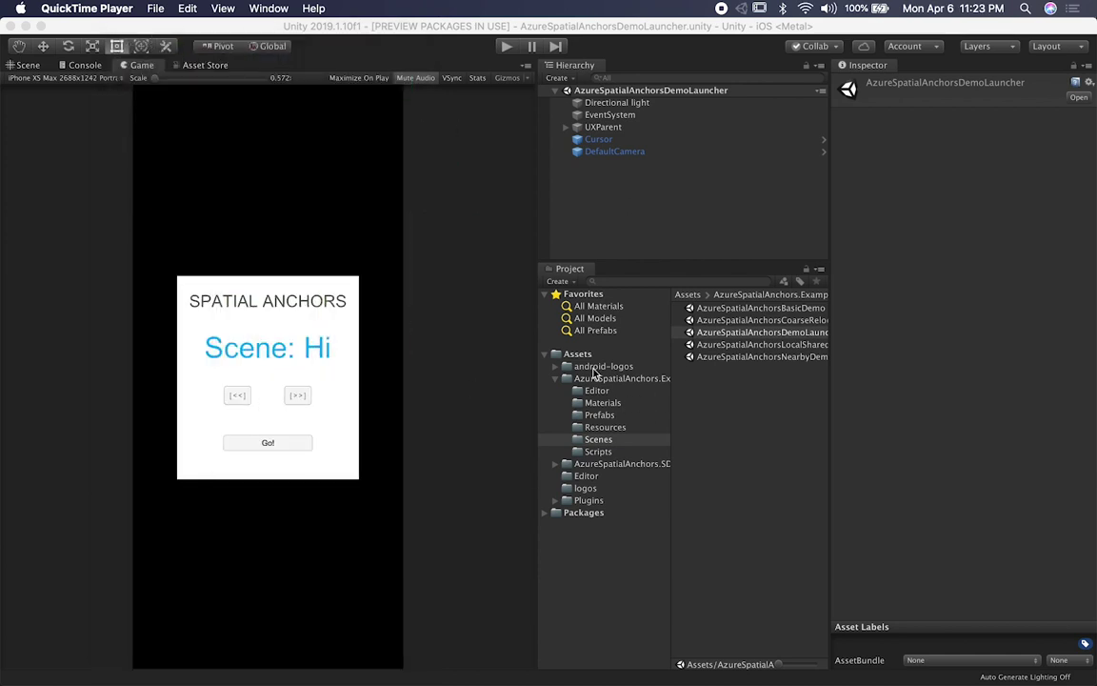
Switch to Visual Studio Code and read the setup steps and commands in the AzureSpatialAnchors.md preview, adjusting the preview's width.
{"action": "key", "text": "super+Tab"}
{"action": "key", "text": "super+Tab"}
{"action": "key", "text": "super+Tab"}
{"action": "key", "text": "super+Tab"}
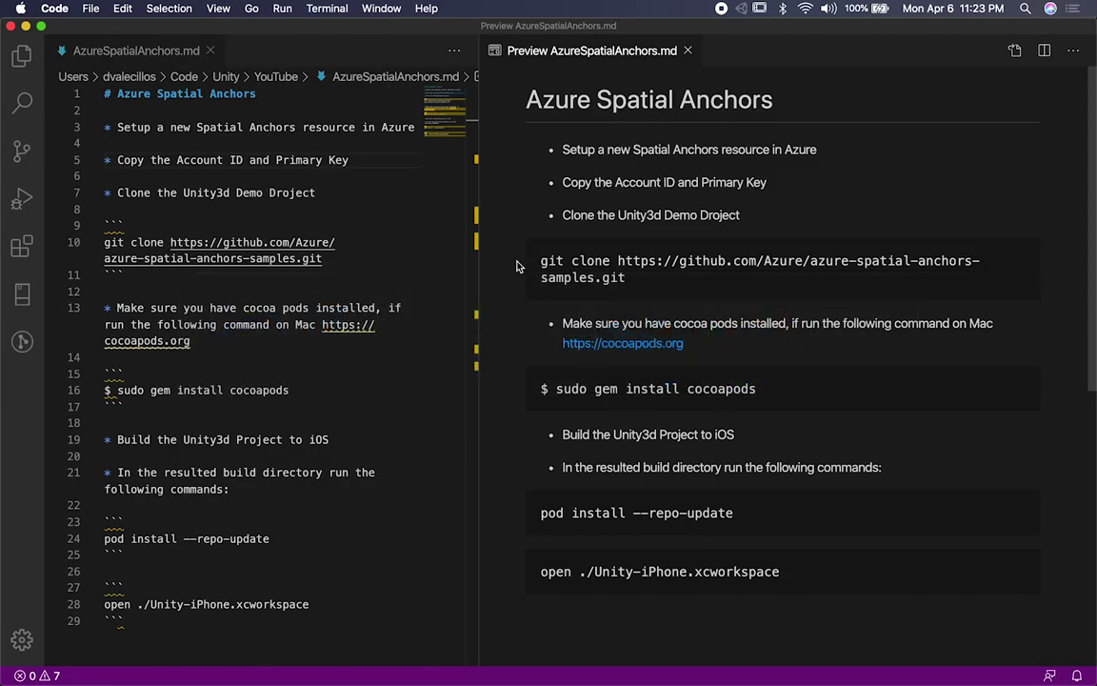
{"action": "left_click_drag", "start_coordinate": [479, 267], "coordinate": [328, 270]}
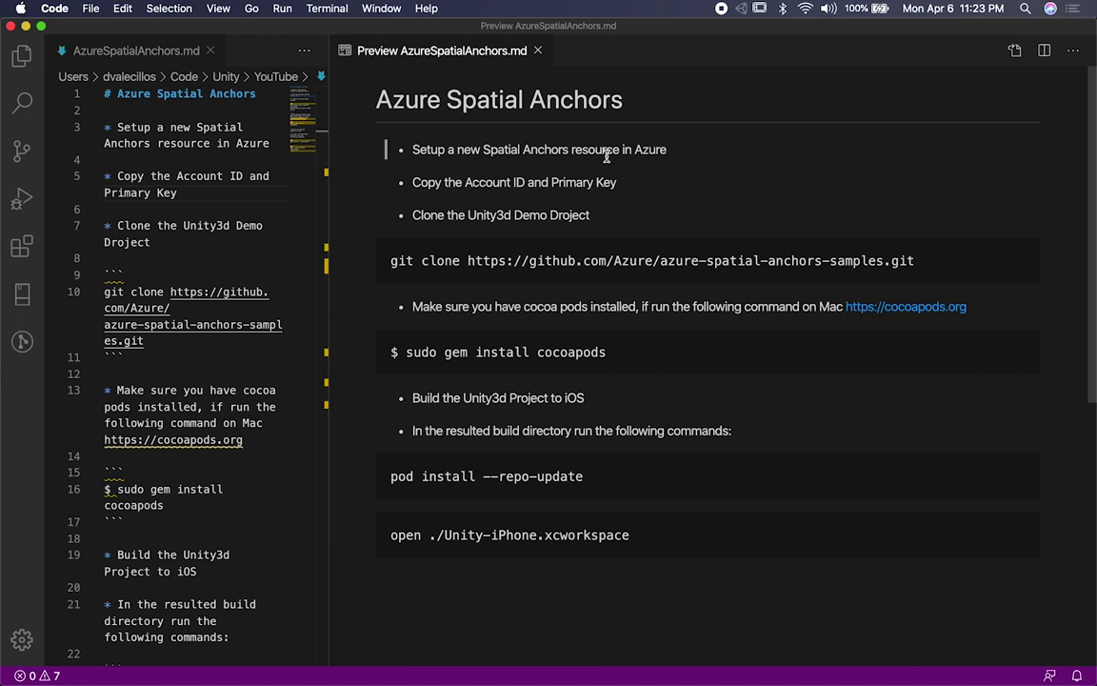
{"action": "left_click_drag", "start_coordinate": [411, 188], "coordinate": [576, 183]}
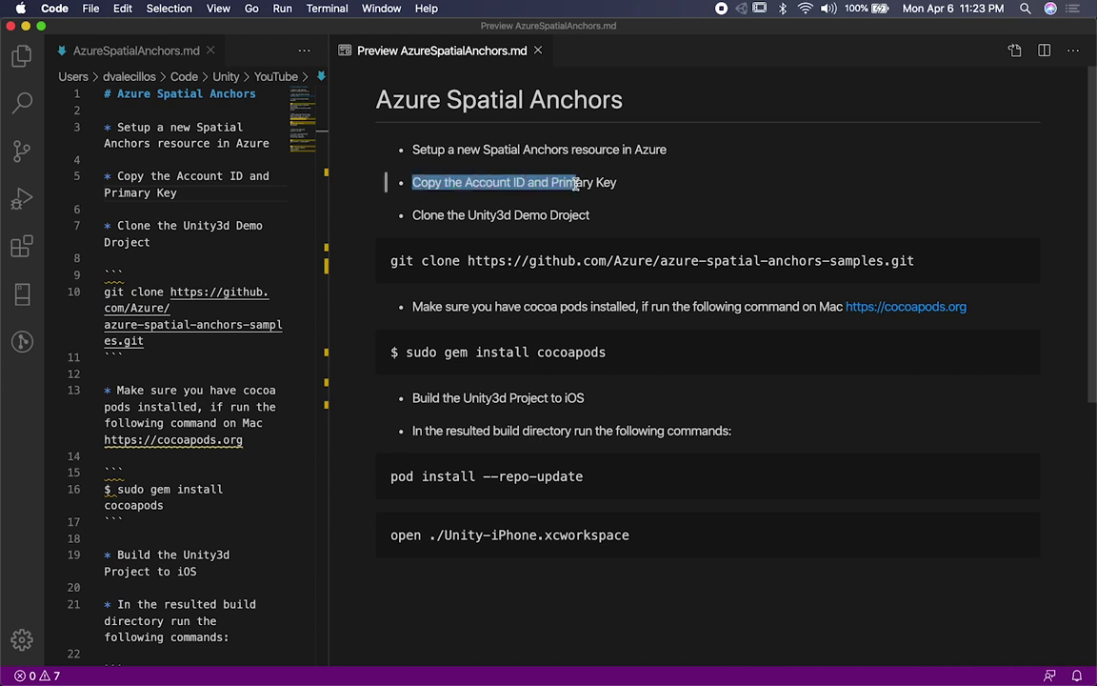
{"action": "left_click_drag", "start_coordinate": [412, 216], "coordinate": [601, 219]}
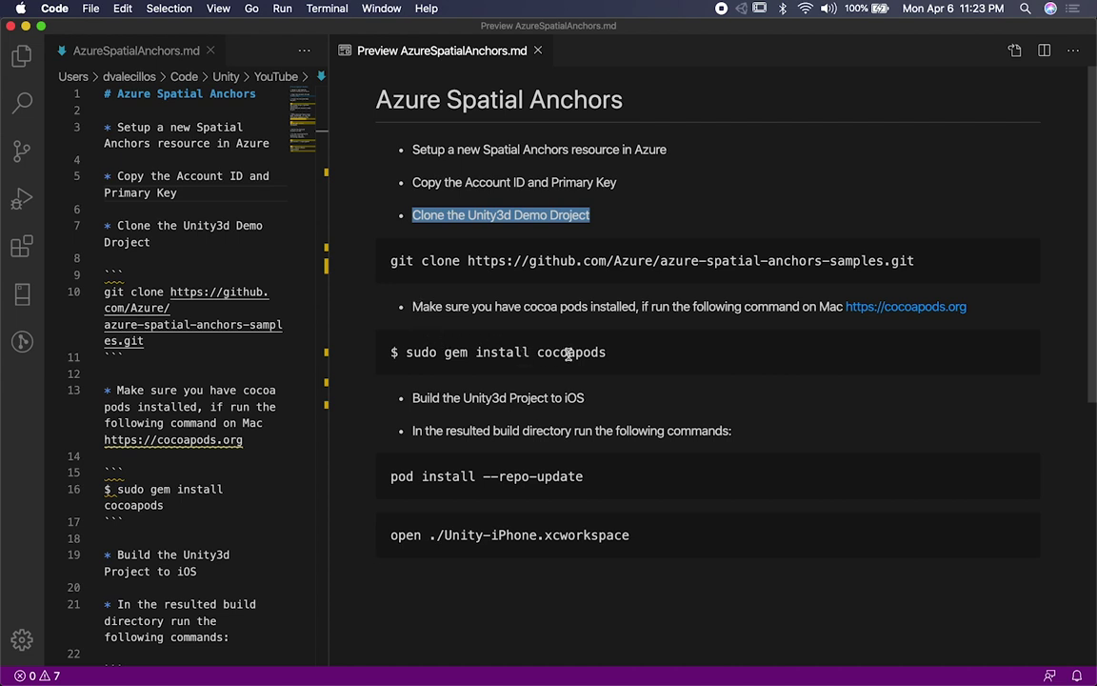
{"action": "left_click_drag", "start_coordinate": [401, 352], "coordinate": [600, 356]}
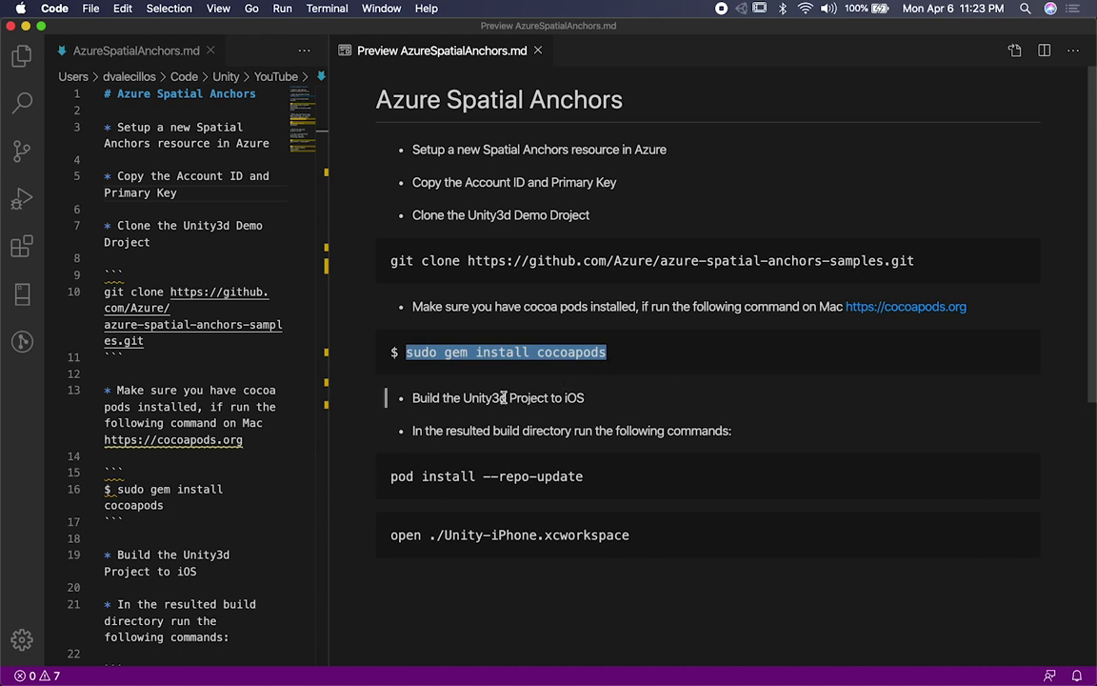
{"action": "left_click_drag", "start_coordinate": [389, 476], "coordinate": [570, 487]}
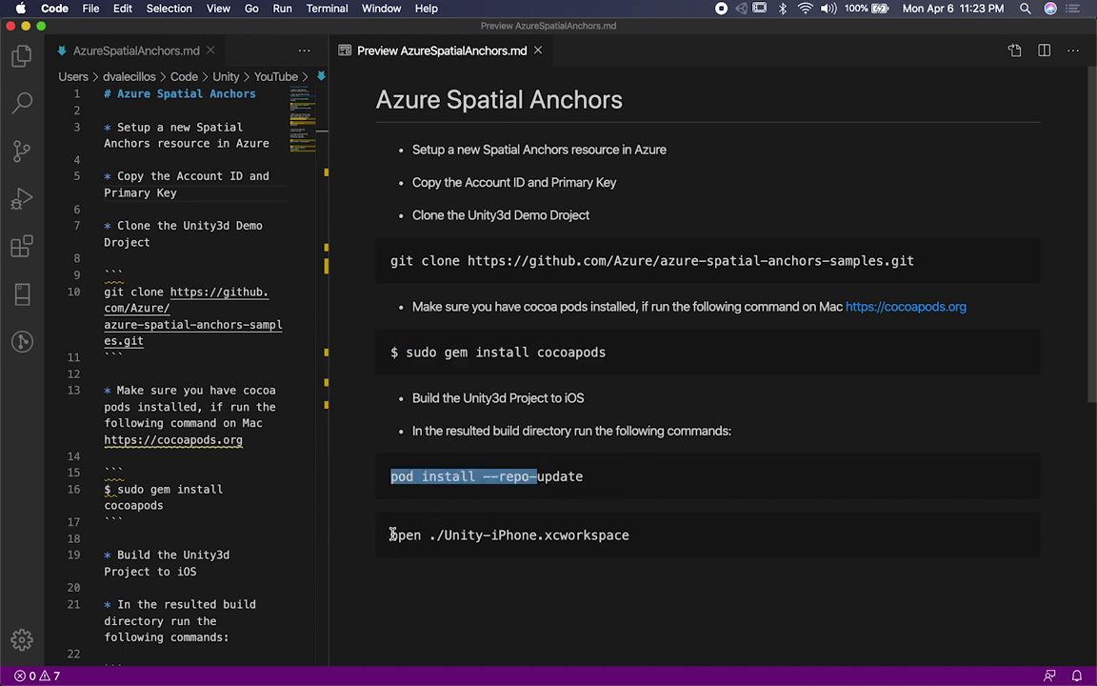
{"action": "left_click_drag", "start_coordinate": [391, 534], "coordinate": [581, 556]}
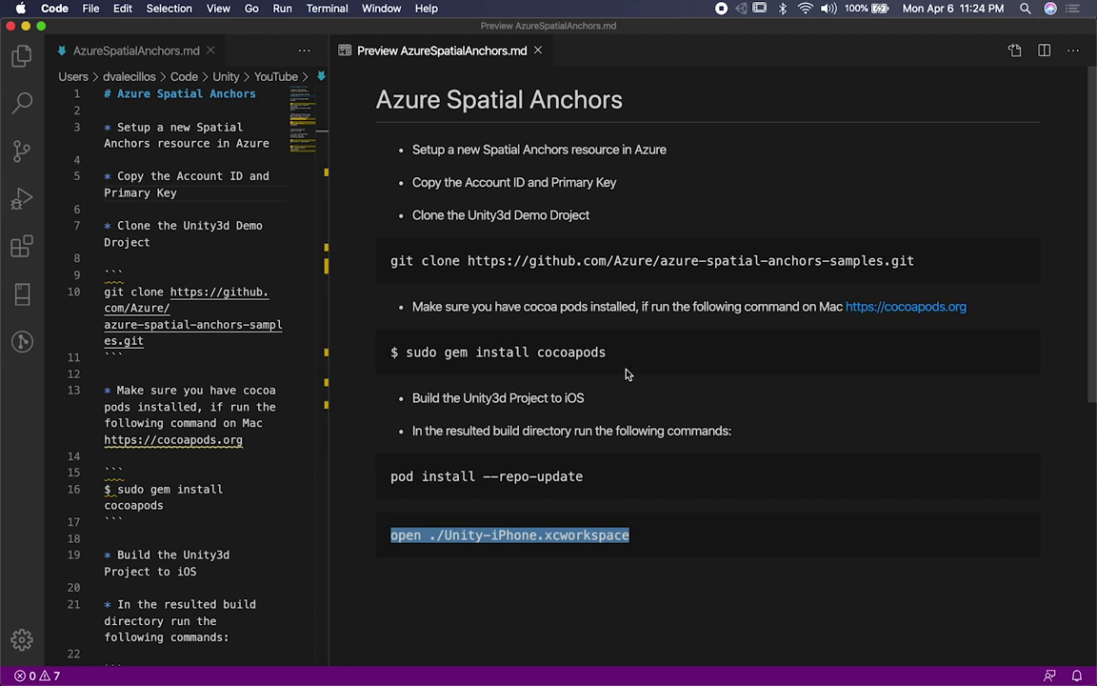
{"action": "left_click_drag", "start_coordinate": [330, 293], "coordinate": [552, 319]}
Switch to Chrome and close the empty new tab to return to the Azure portal.
{"action": "key", "text": "super+Tab"}
{"action": "key", "text": "super+Tab"}
{"action": "key", "text": "super+Tab"}
{"action": "key", "text": "super+Tab"}
{"action": "key", "text": "super+Tab"}
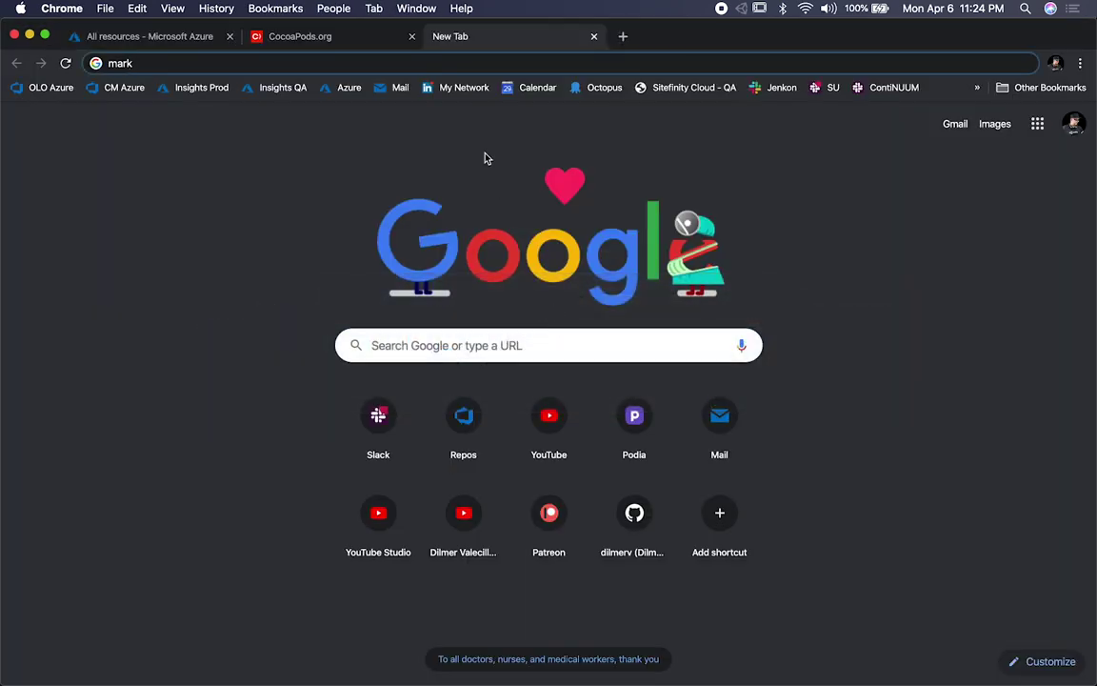
{"action": "key", "text": "super+w"}
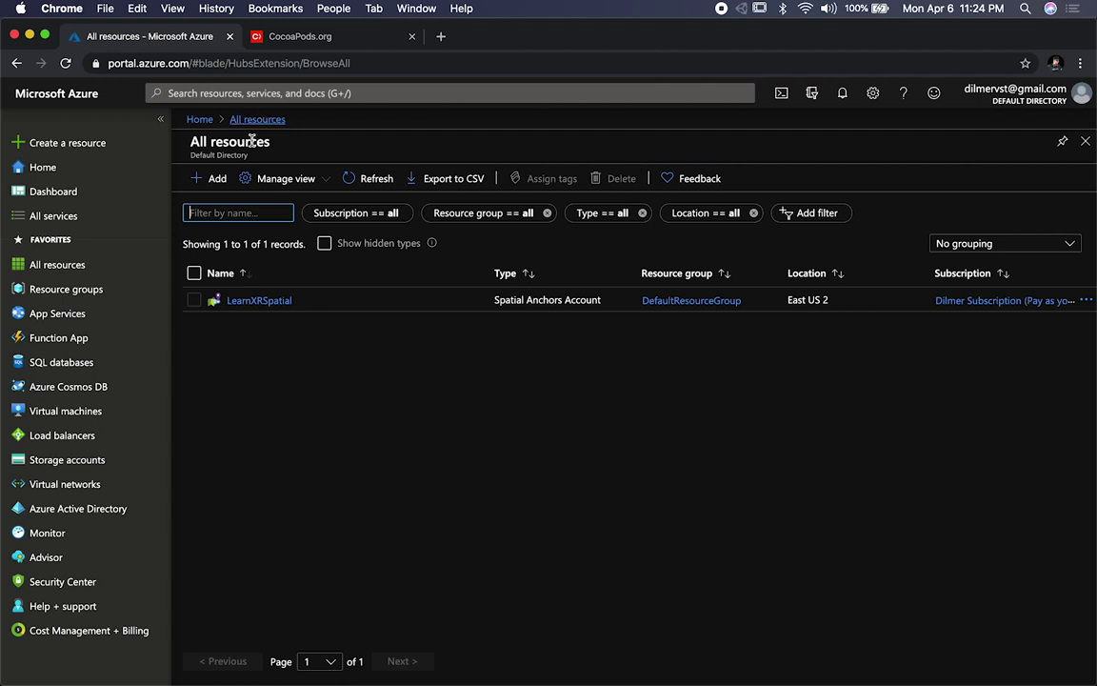
Load the Azure home page from portal.azure.com and dismiss the Azure Advisor recommendations popup.
{"action": "left_click", "coordinate": [188, 63]}
{"action": "left_click", "coordinate": [298, 63]}
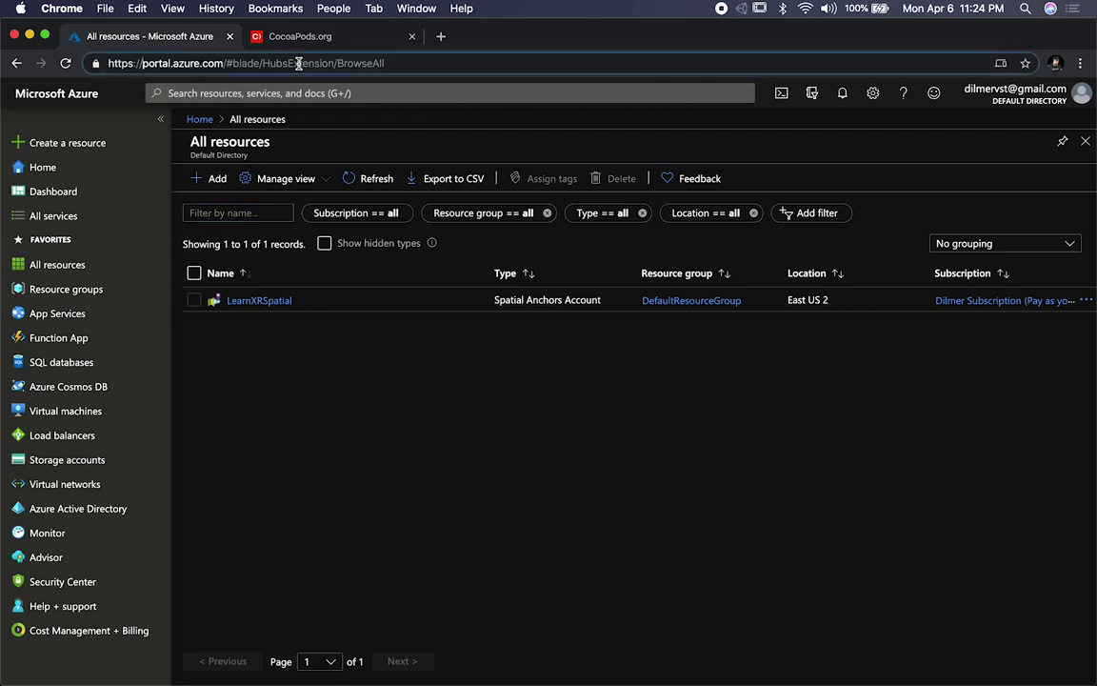
{"action": "key", "text": "shift+super+Right"}
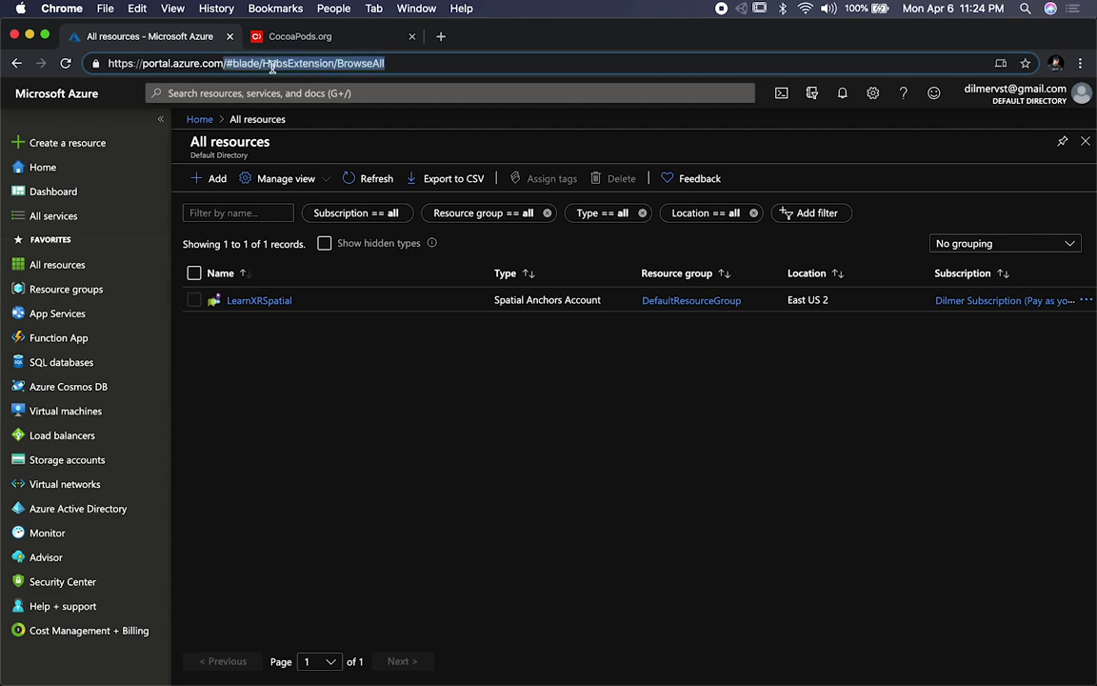
{"action": "key", "text": "BackSpace"}
{"action": "key", "text": "Return"}
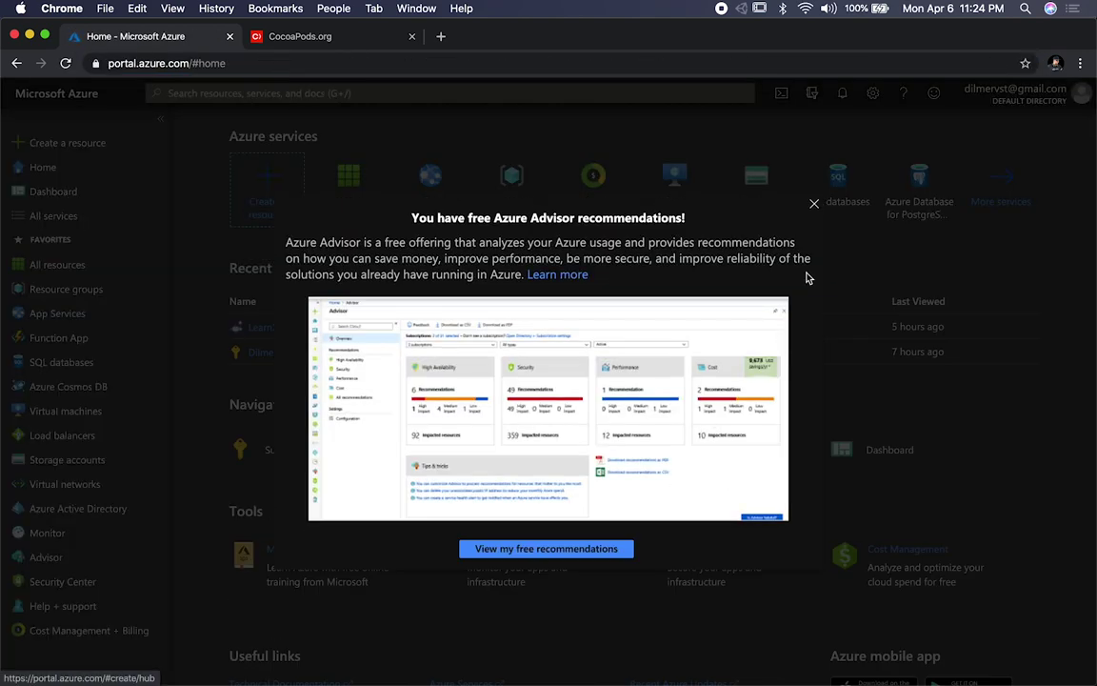
{"action": "left_click", "coordinate": [815, 205]}
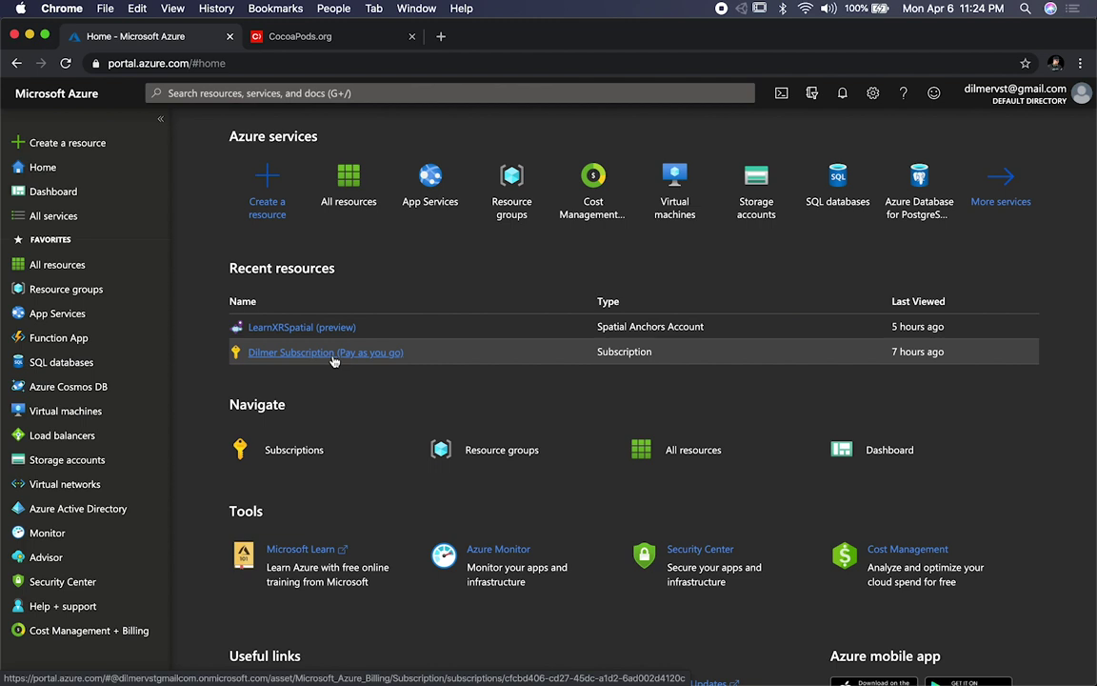
View the Cost Management + Billing overview and examine the anchor monitoring charts of the LearnXRSpatial resource.
{"action": "left_click", "coordinate": [71, 630]}
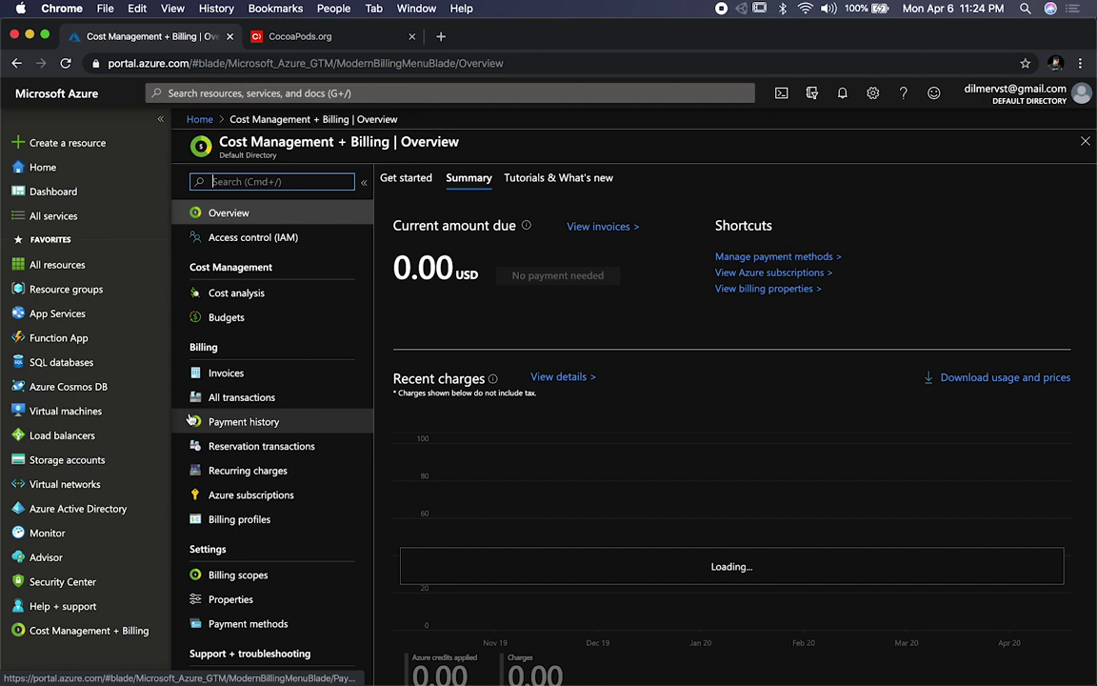
{"action": "left_click", "coordinate": [67, 271]}
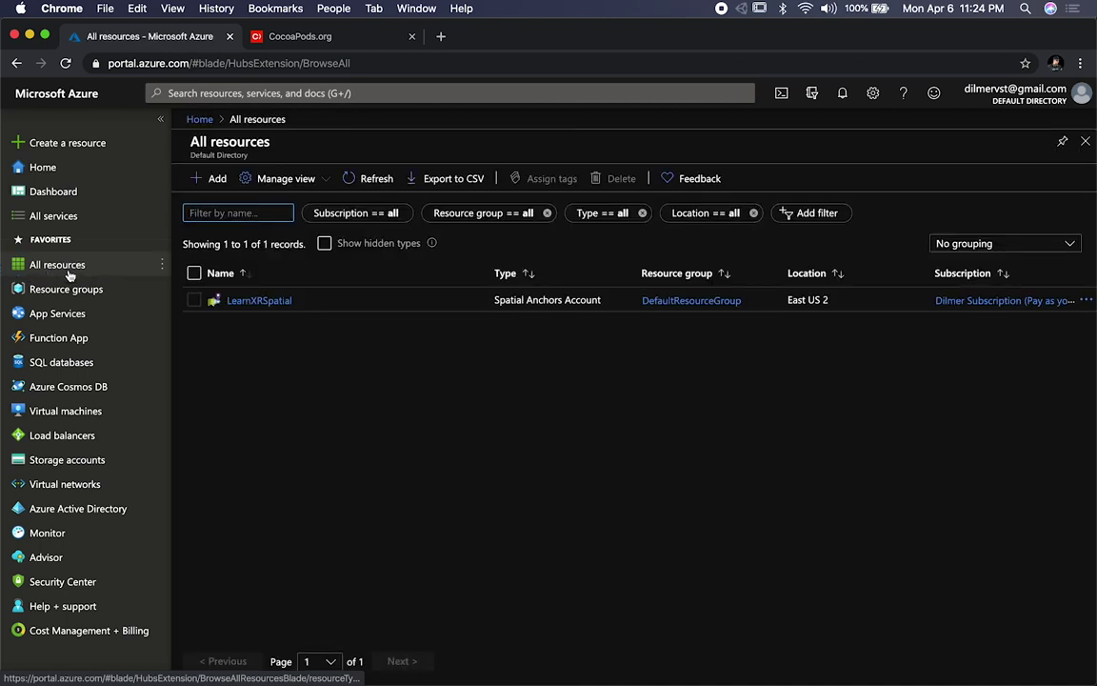
{"action": "left_click", "coordinate": [285, 303]}
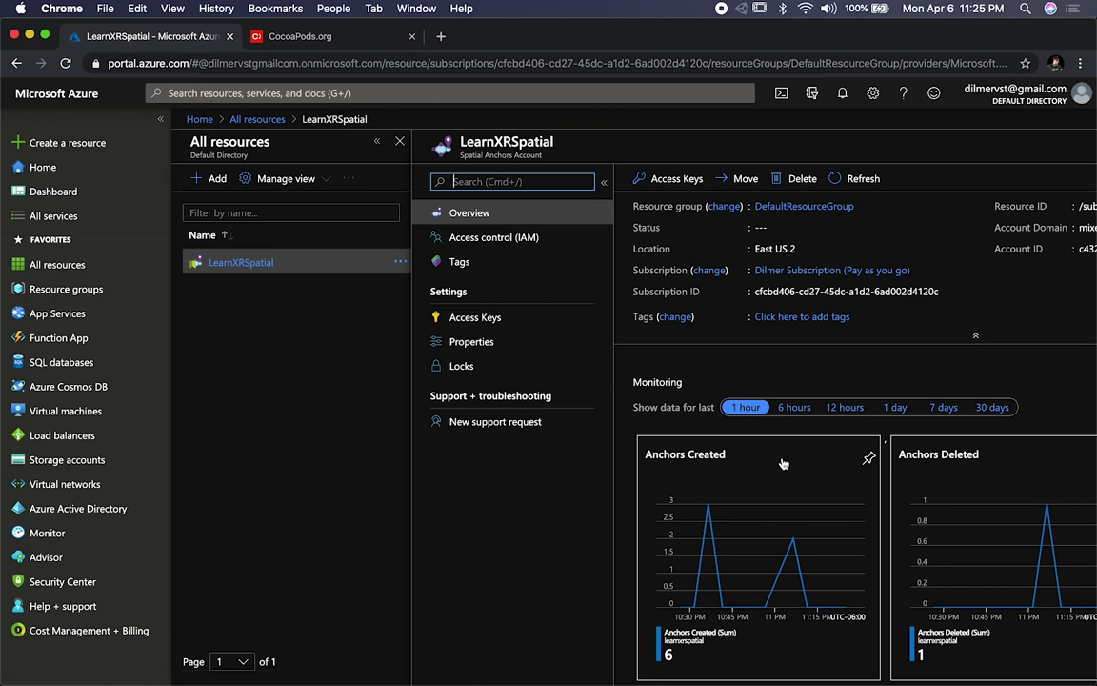
{"action": "scroll", "coordinate": [486, 380], "scroll_direction": "down", "scroll_amount": 3}
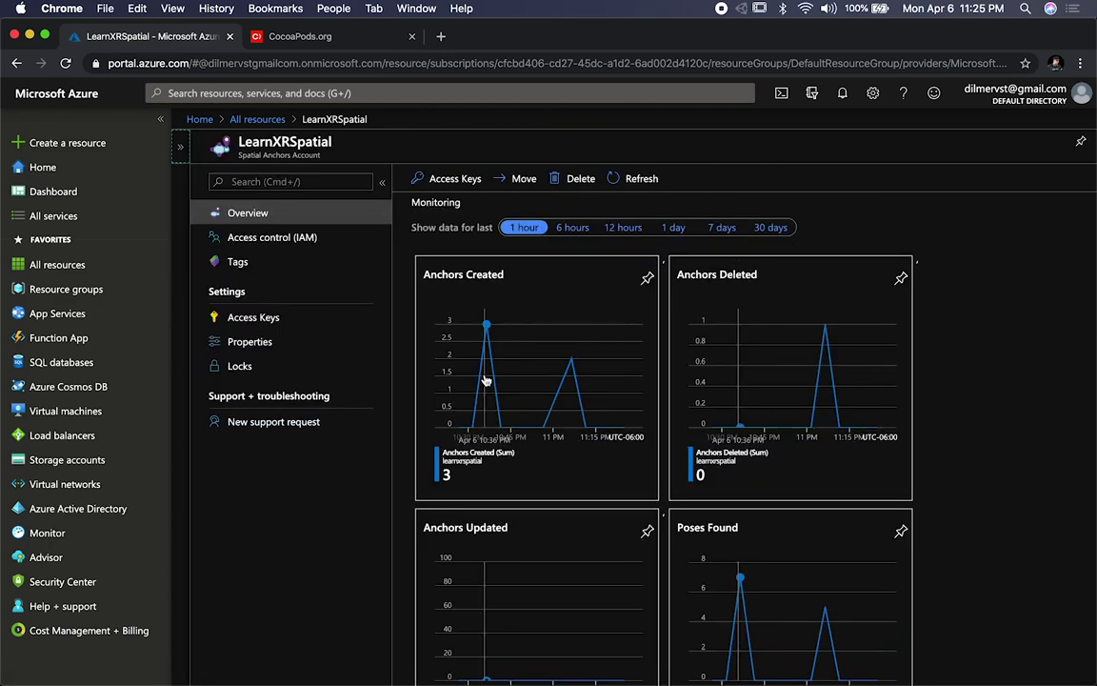
{"action": "mouse_move", "coordinate": [490, 377]}
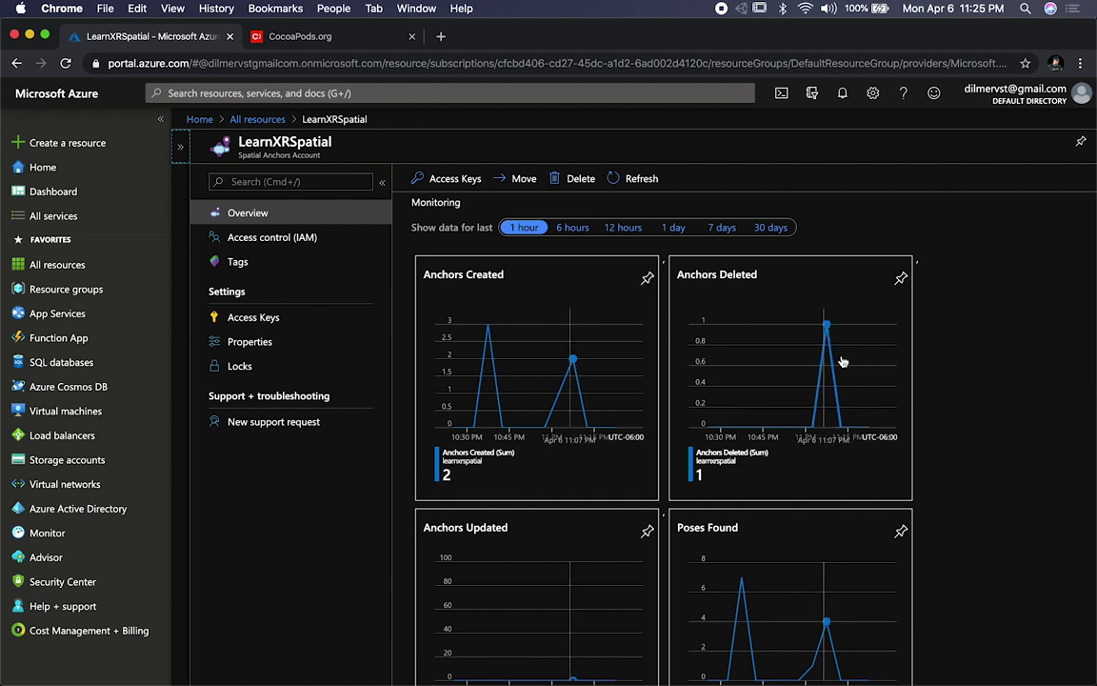
{"action": "scroll", "coordinate": [906, 441], "scroll_direction": "down", "scroll_amount": 2}
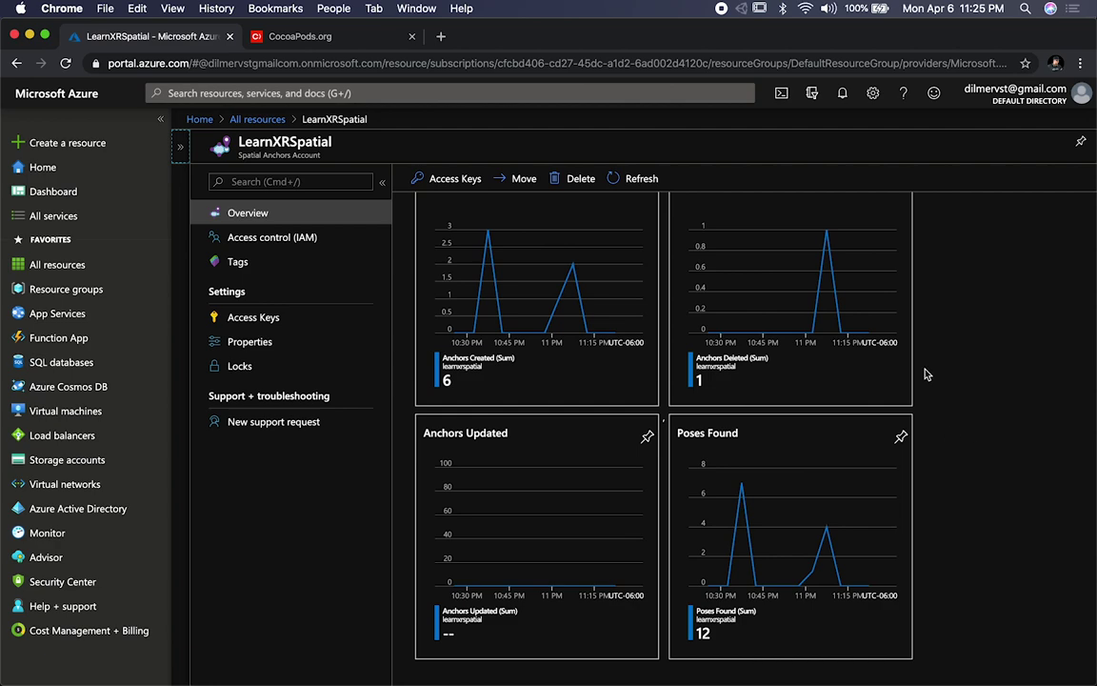
{"action": "scroll", "coordinate": [833, 332], "scroll_direction": "up", "scroll_amount": 5}
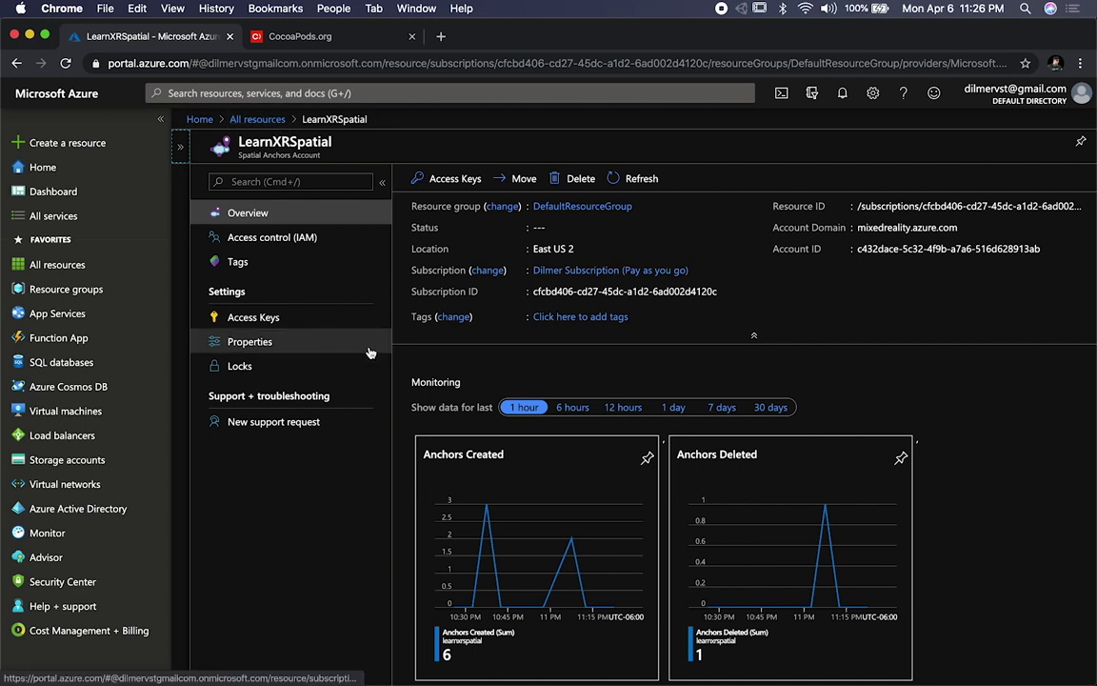
Add a resource from All resources, search the Marketplace for "Spatial" and open the Spatial Anchors offering to review its plans and overview.
{"action": "left_click", "coordinate": [250, 120]}
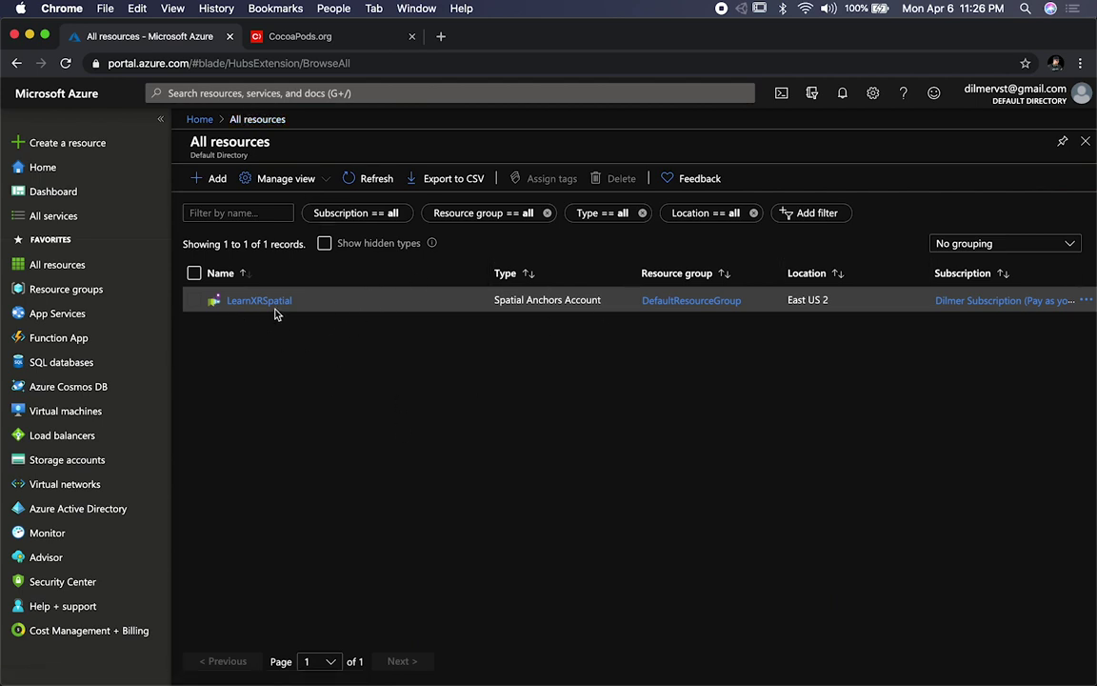
{"action": "left_click", "coordinate": [215, 180]}
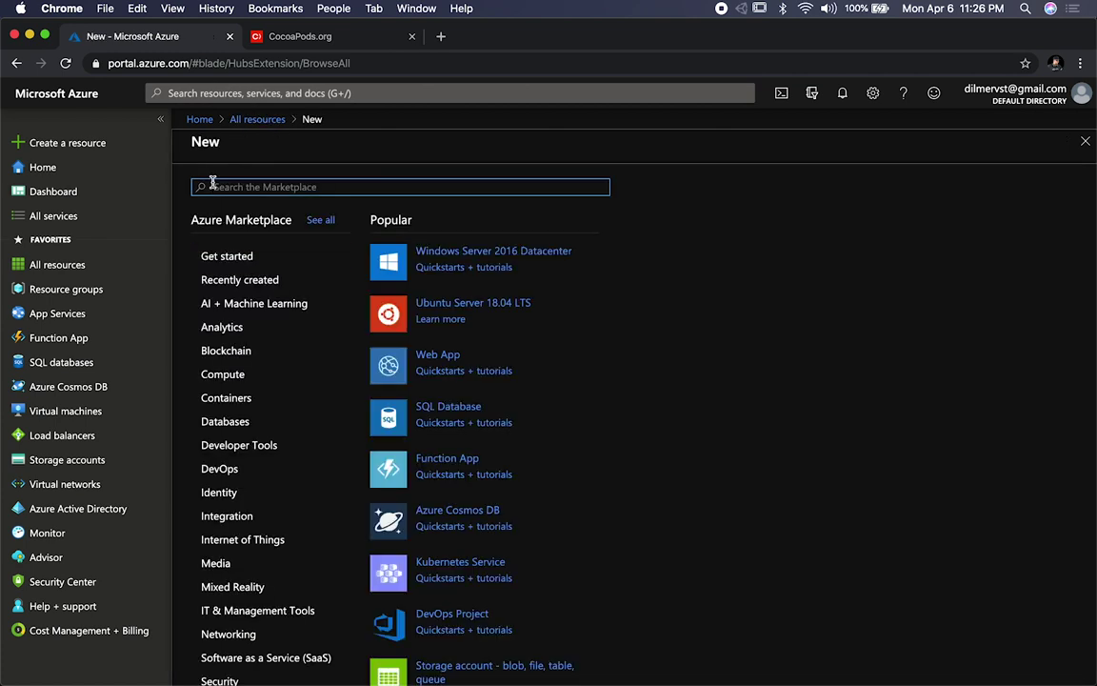
{"action": "type", "text": "Spatial"}
{"action": "key", "text": "Return"}
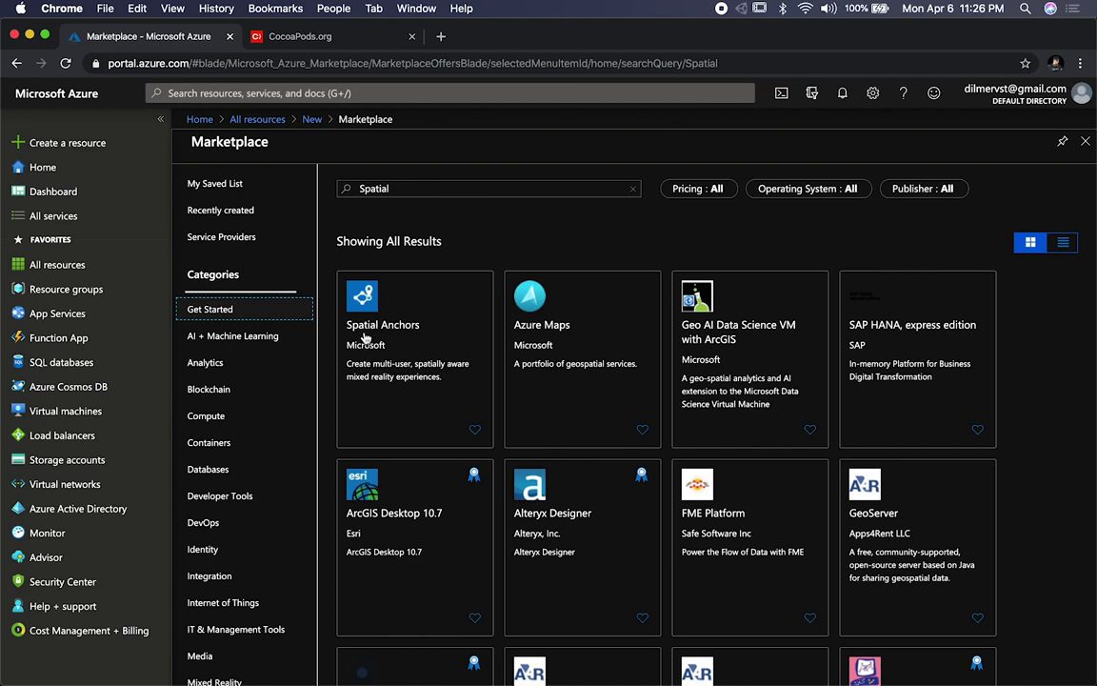
{"action": "left_click", "coordinate": [362, 303]}
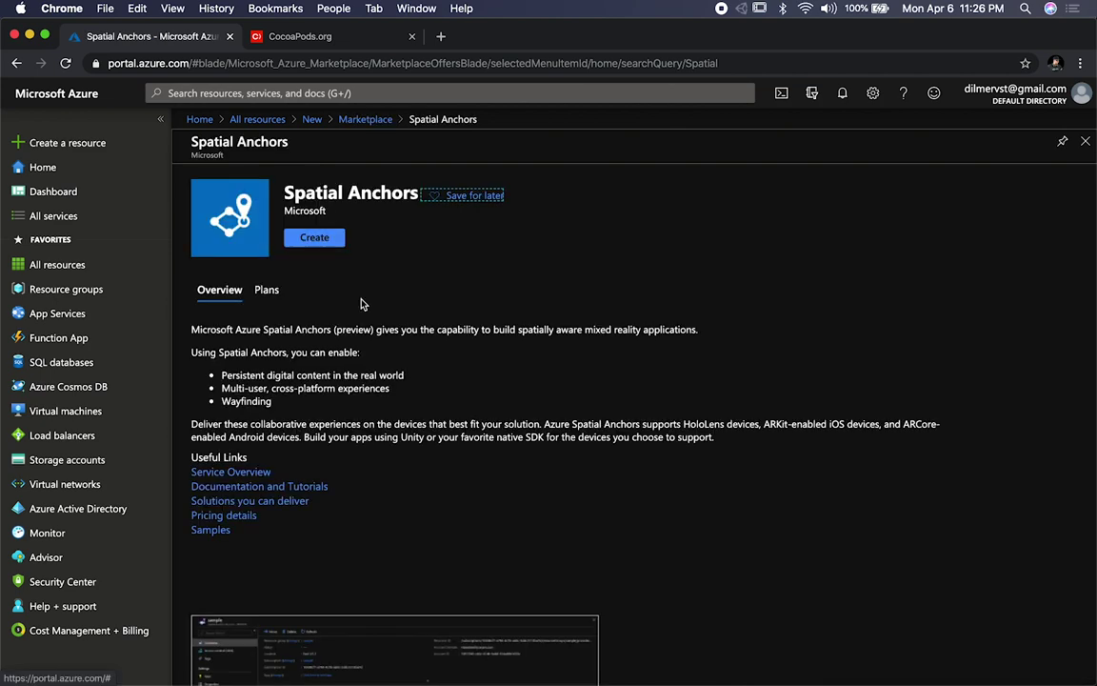
{"action": "left_click", "coordinate": [268, 290]}
{"action": "left_click", "coordinate": [222, 290]}
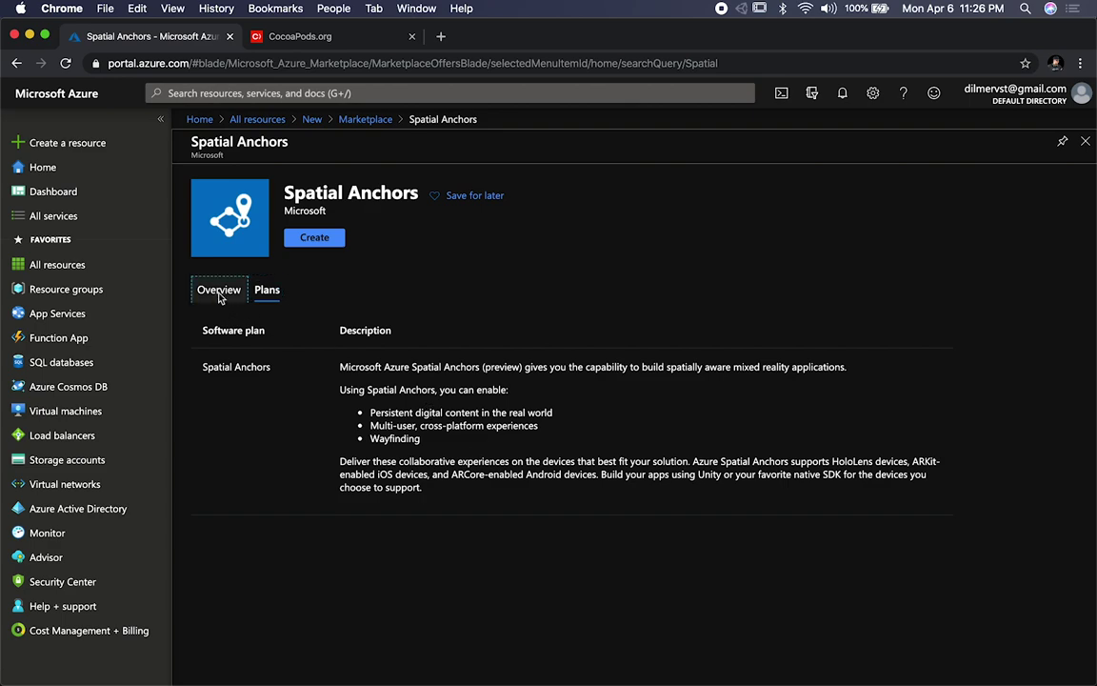
{"action": "scroll", "coordinate": [539, 601], "scroll_direction": "down", "scroll_amount": 5}
{"action": "scroll", "coordinate": [532, 405], "scroll_direction": "up", "scroll_amount": 5}
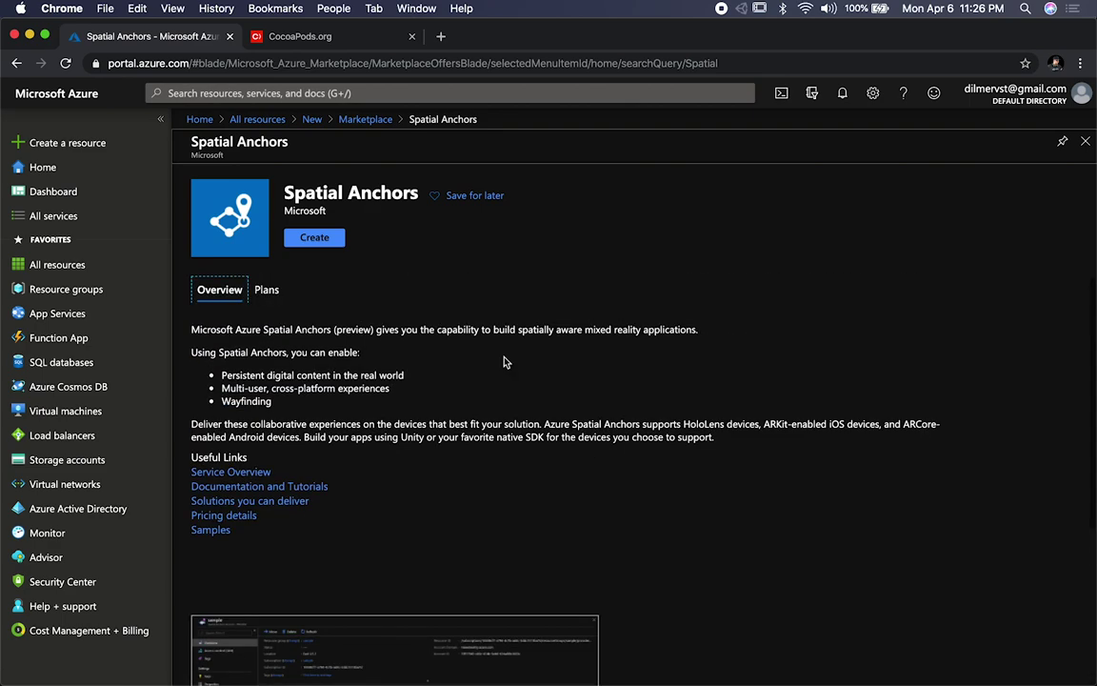
Start creating a Spatial Anchors account with the resource name YouTubeSpatialAnchors and the resource group DefaultResourceGroup.
{"action": "left_click", "coordinate": [315, 239]}
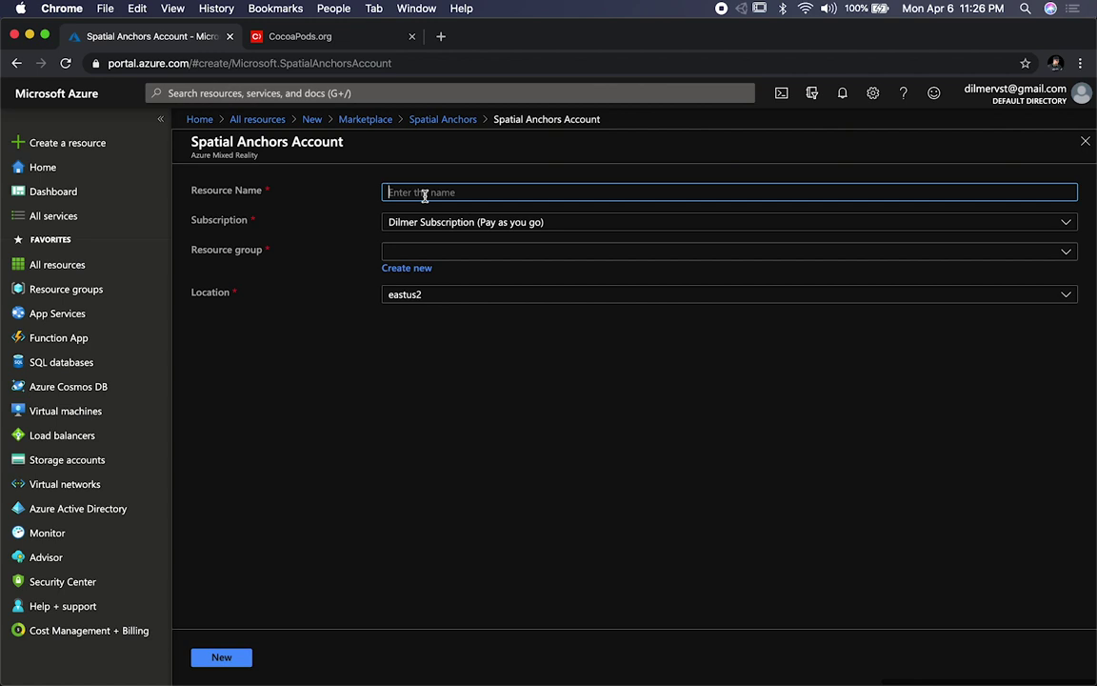
{"action": "type", "text": "YouTubeSpatialAnchors"}
{"action": "left_click", "coordinate": [419, 252]}
{"action": "left_click", "coordinate": [419, 303]}
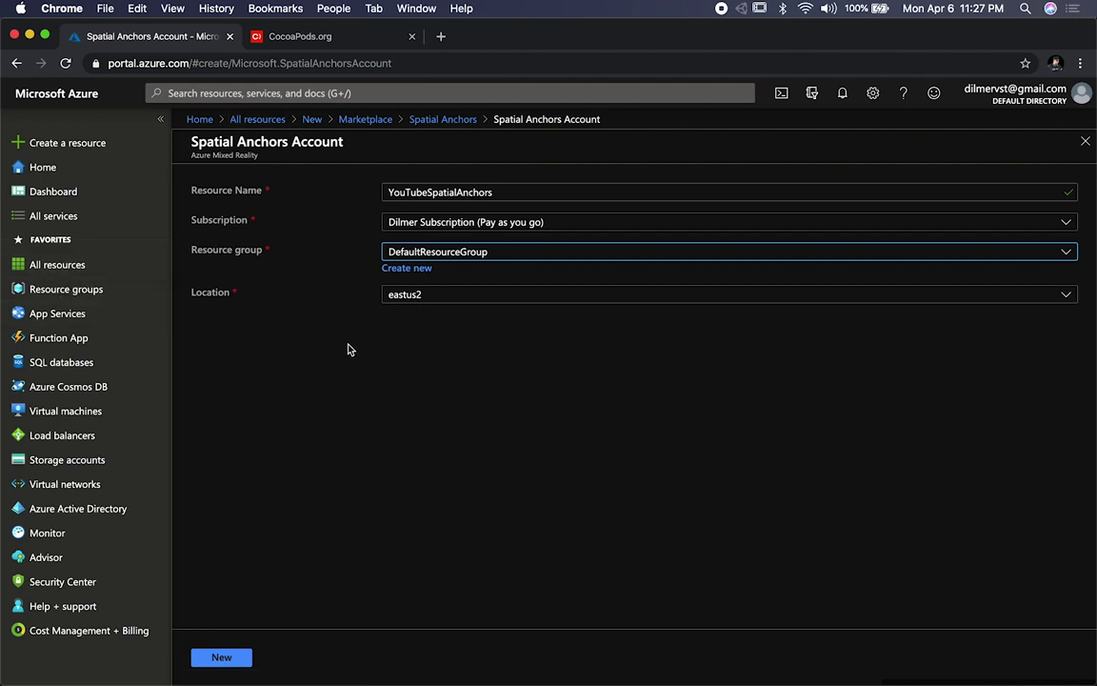
Choose eastus2 as the location and create the Spatial Anchors account.
{"action": "left_click", "coordinate": [441, 297]}
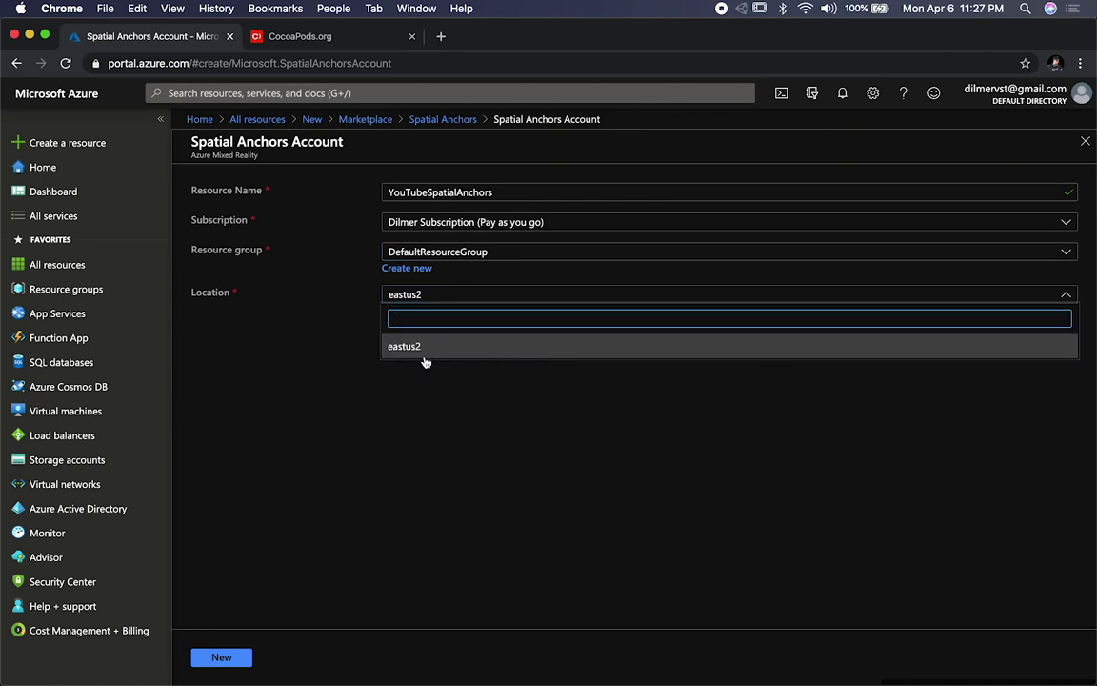
{"action": "left_click", "coordinate": [424, 351]}
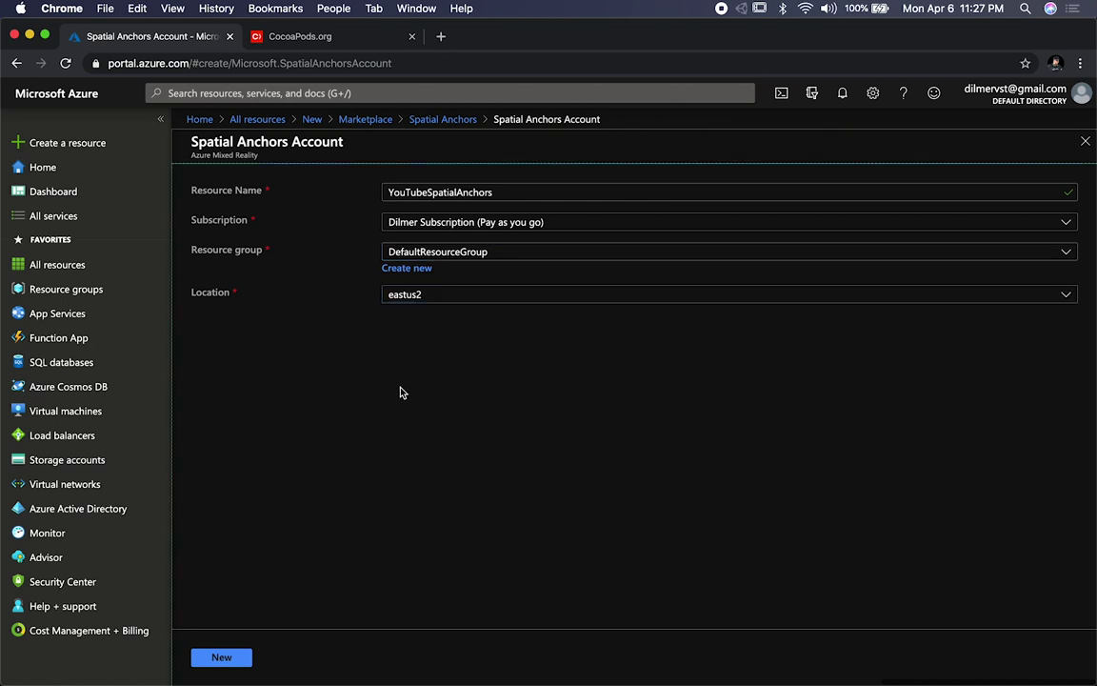
{"action": "left_click", "coordinate": [235, 664]}
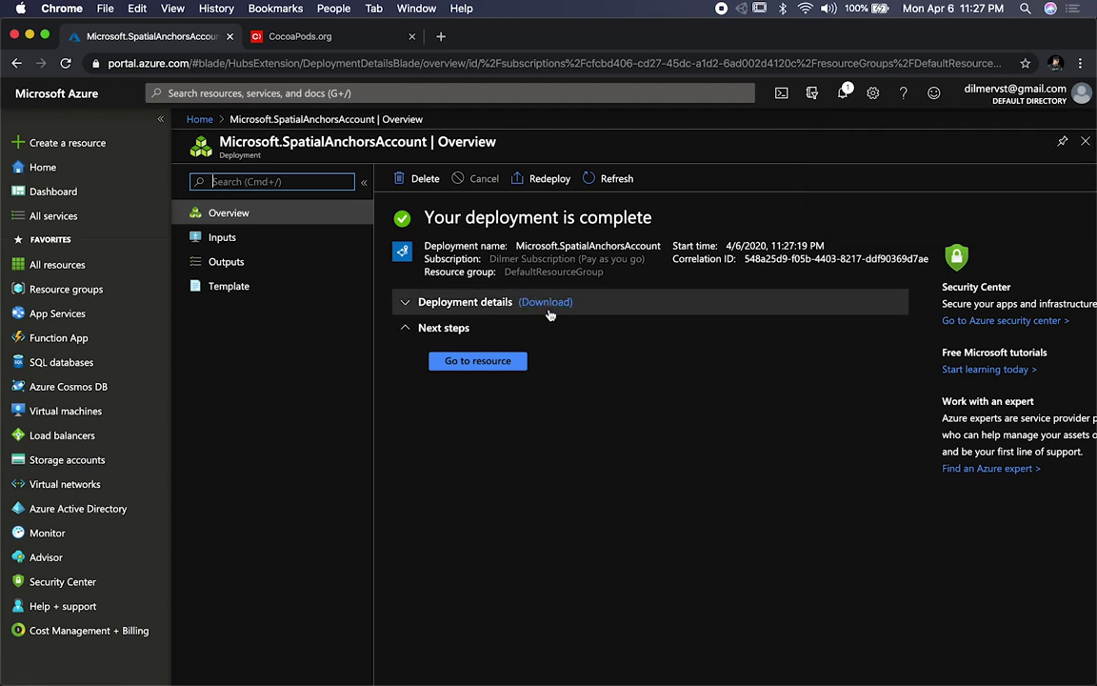
Check the deployment's inputs and outputs, and open the YouTubeSpatialAnchors resource from All resources.
{"action": "left_click", "coordinate": [219, 242]}
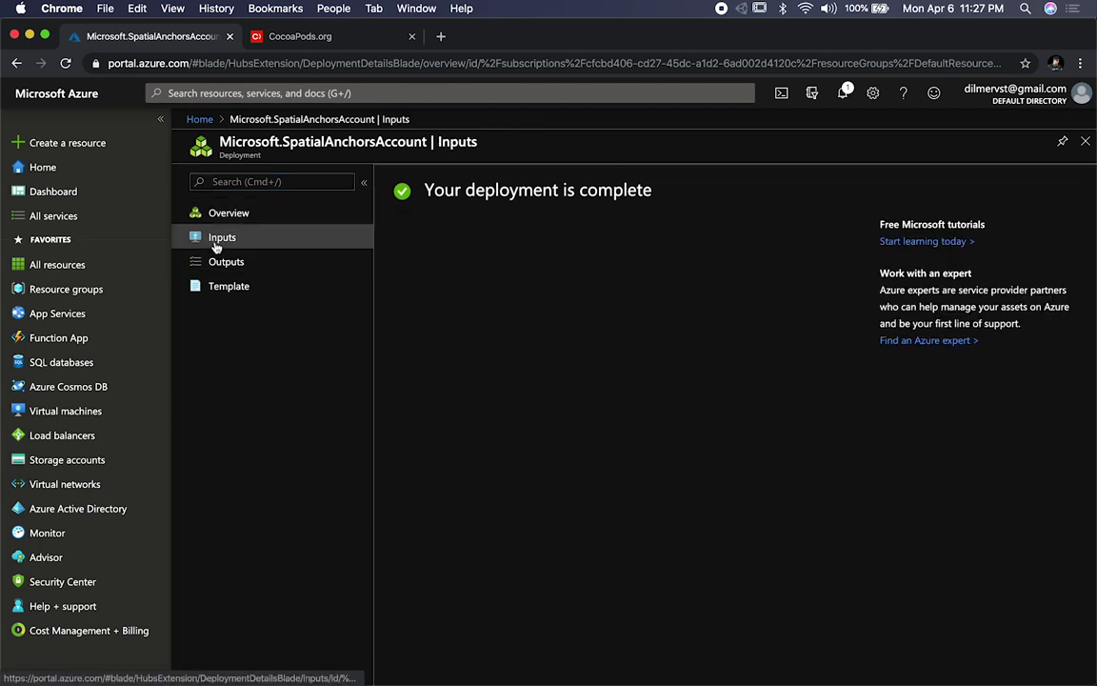
{"action": "left_click", "coordinate": [227, 262]}
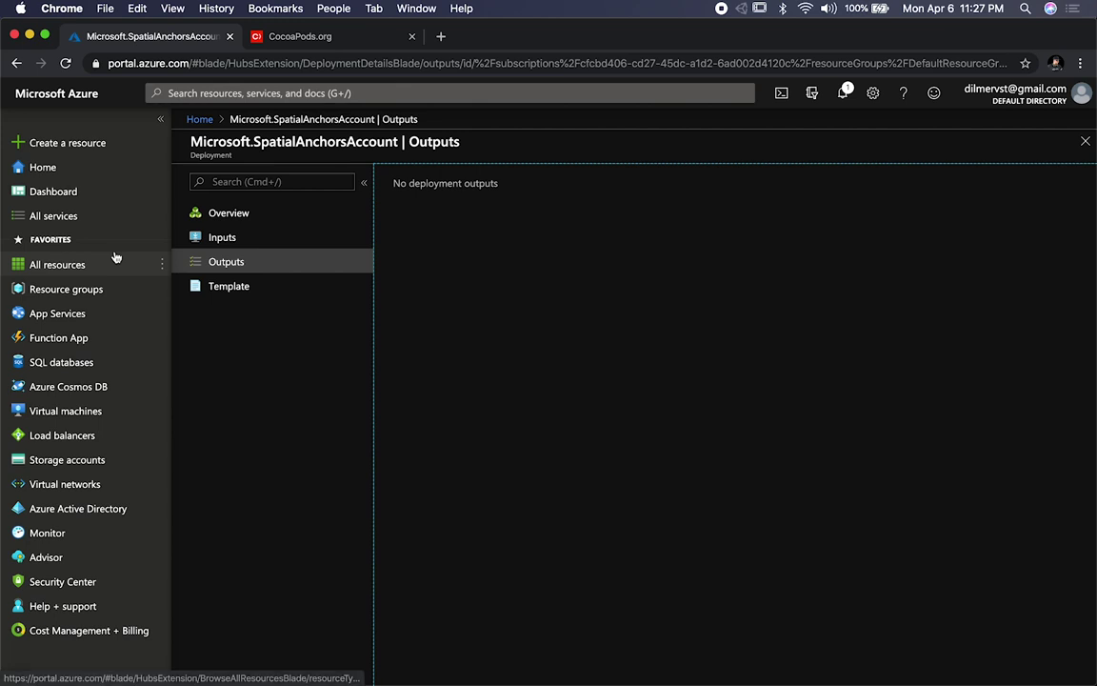
{"action": "mouse_move", "coordinate": [112, 255]}
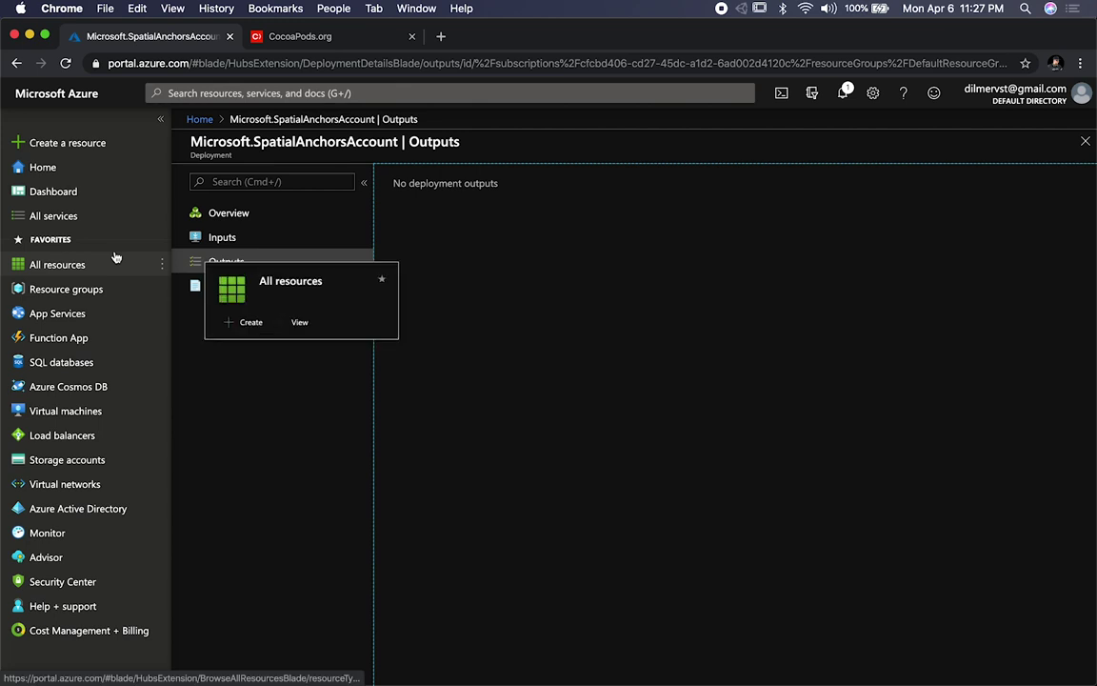
{"action": "left_click", "coordinate": [54, 266]}
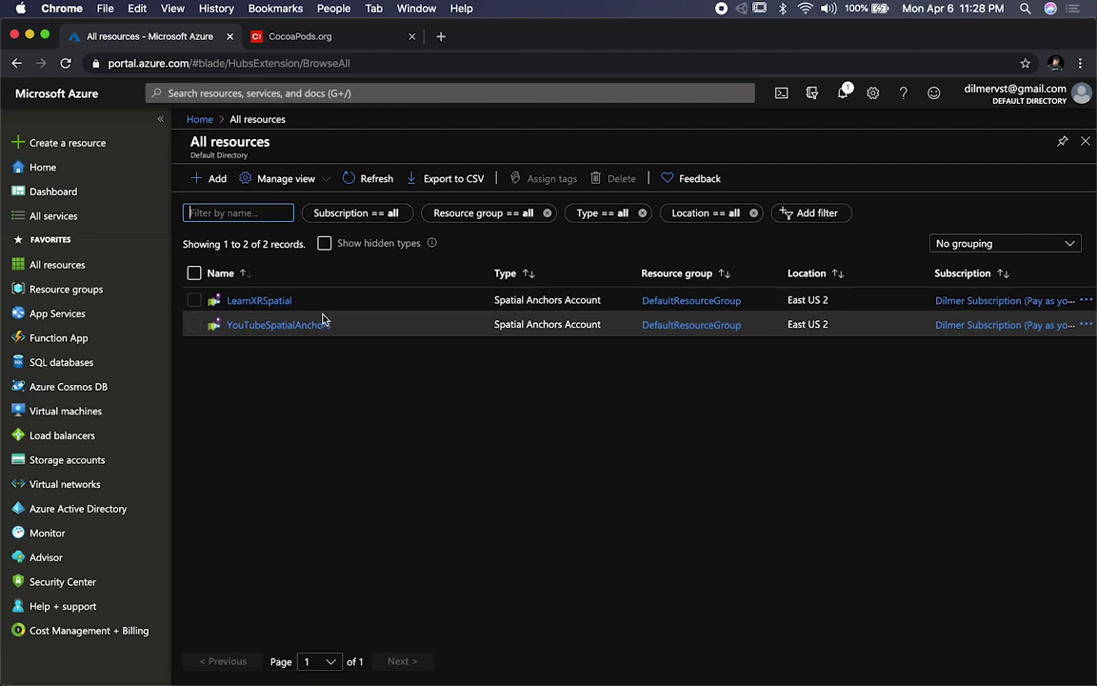
{"action": "left_click", "coordinate": [286, 324]}
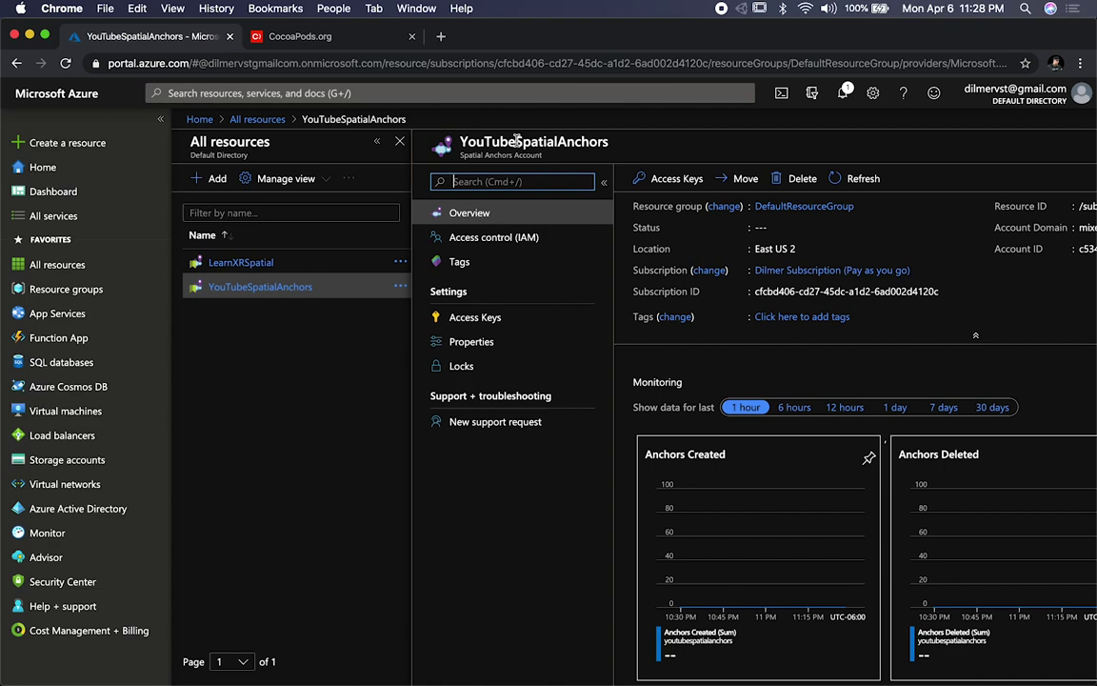
Collapse the resource list, examine the YouTubeSpatialAnchors monitoring charts and access keys, and return to the overview.
{"action": "left_click", "coordinate": [378, 145]}
{"action": "scroll", "coordinate": [610, 534], "scroll_direction": "down", "scroll_amount": 2}
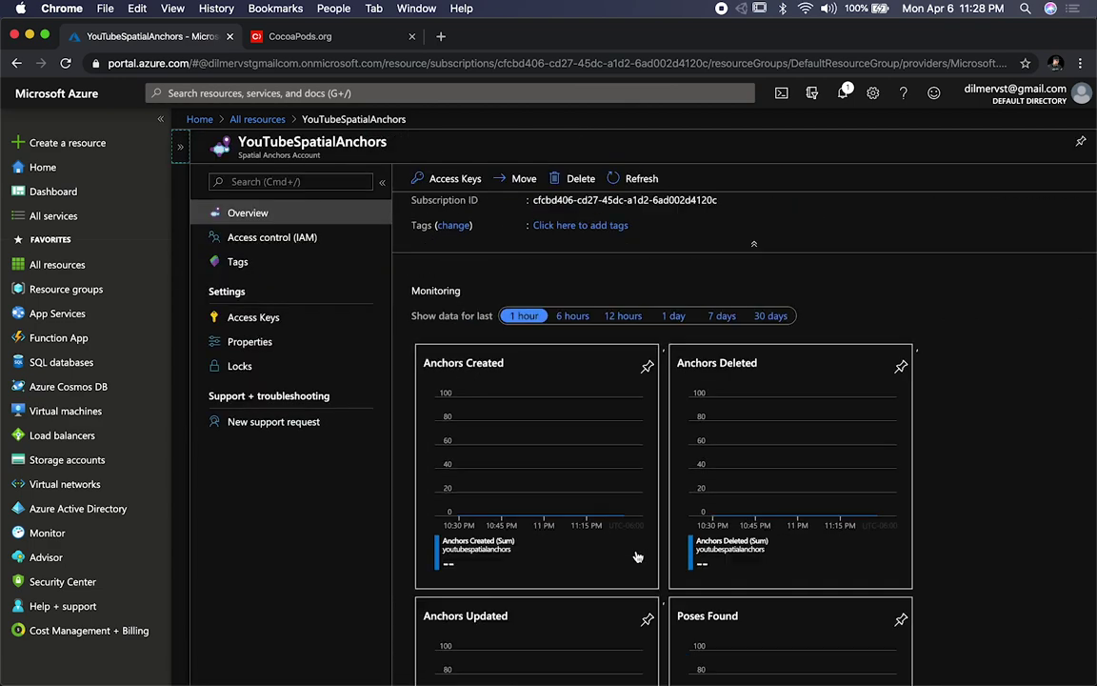
{"action": "scroll", "coordinate": [638, 556], "scroll_direction": "down", "scroll_amount": 1}
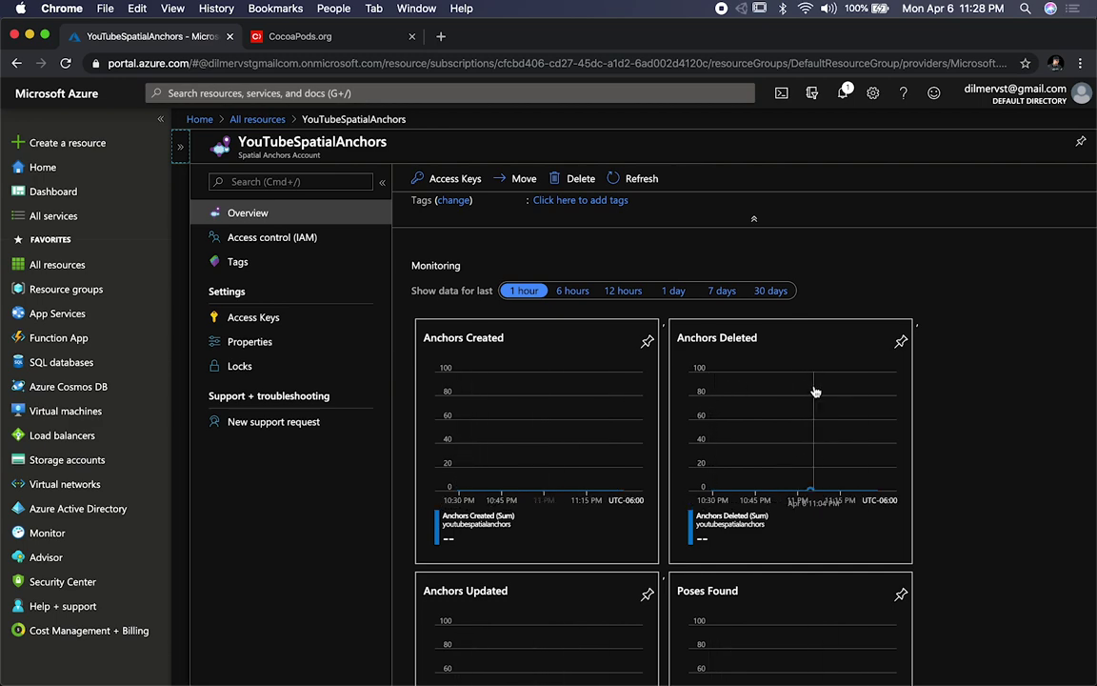
{"action": "scroll", "coordinate": [769, 421], "scroll_direction": "down", "scroll_amount": 3}
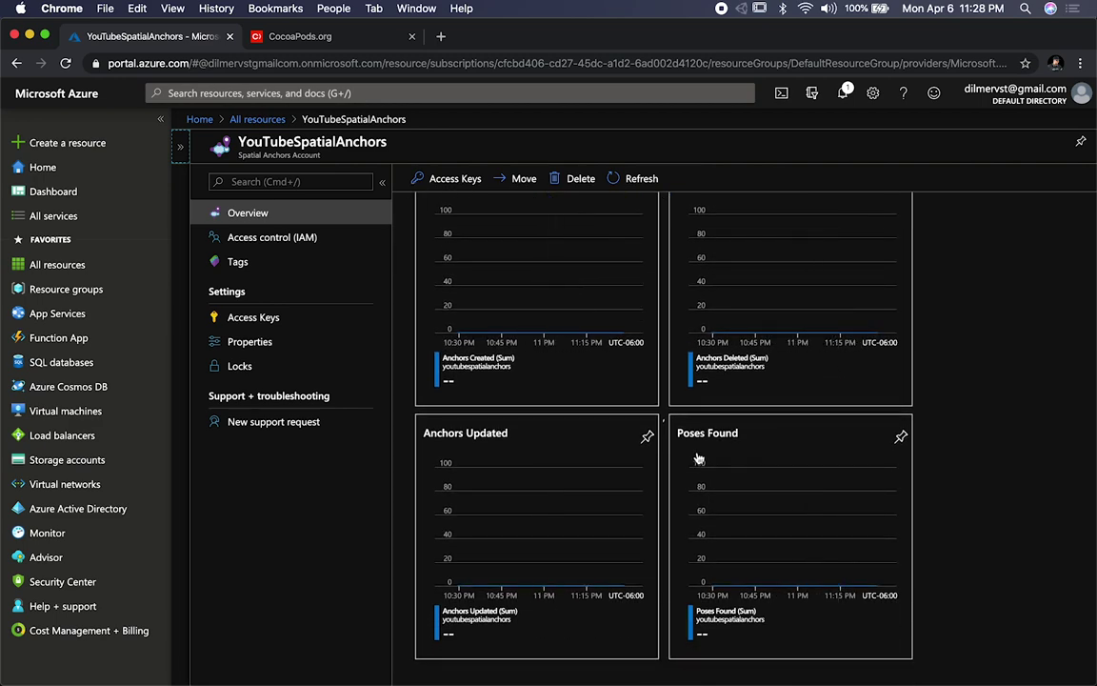
{"action": "scroll", "coordinate": [779, 443], "scroll_direction": "up", "scroll_amount": 5}
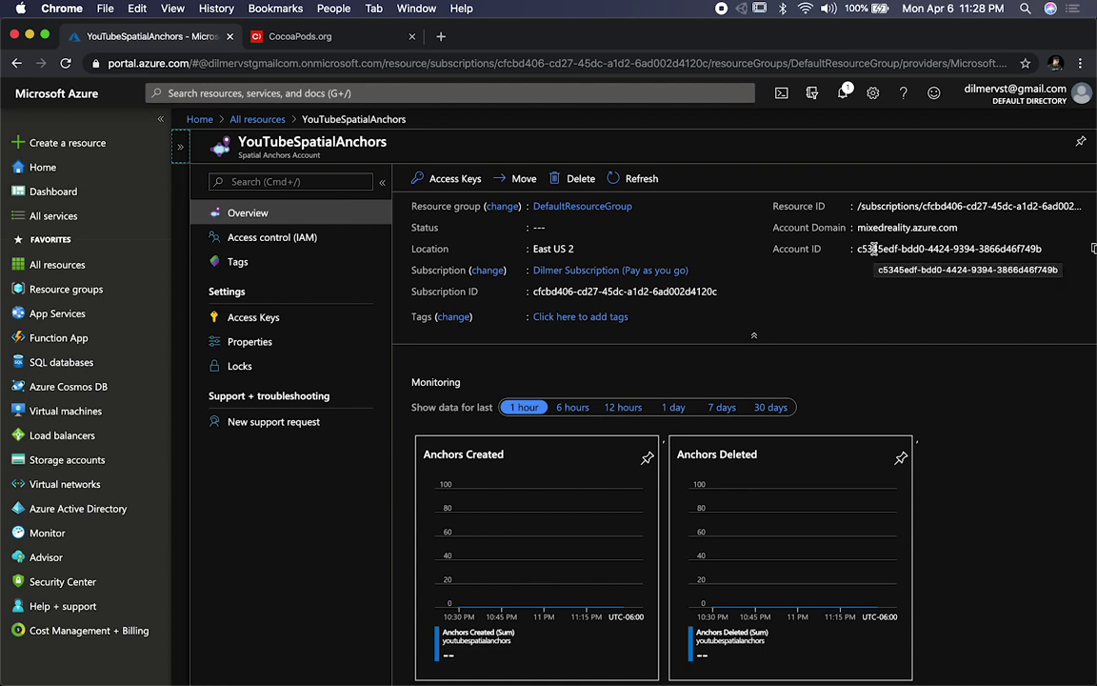
{"action": "left_click", "coordinate": [287, 325]}
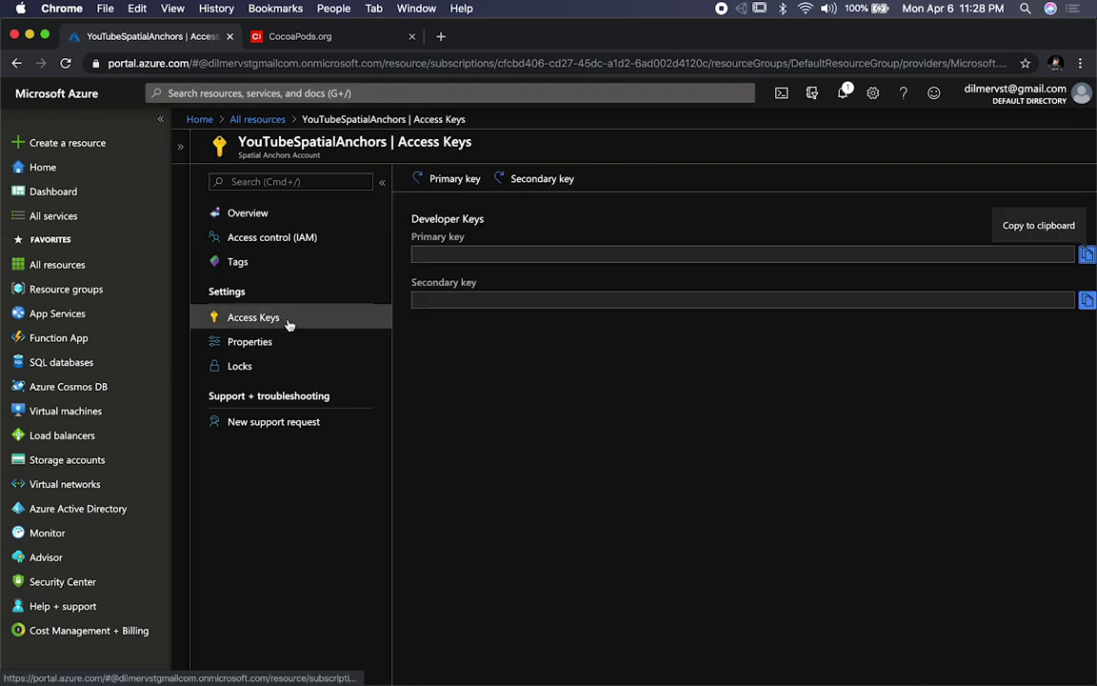
{"action": "left_click", "coordinate": [243, 213]}
Copy the resource's Account ID into AzureSpatialAnchors.md in Visual Studio Code, on a new line below "Copy the Account ID and Primary Key".
{"action": "key", "text": "super+Tab"}
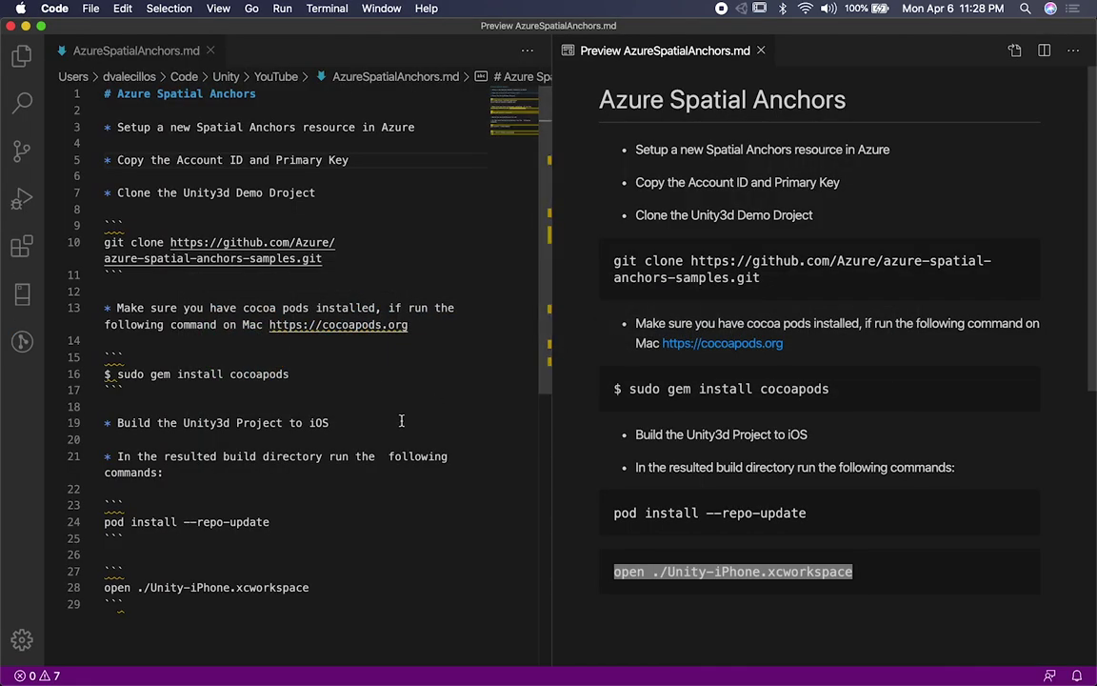
{"action": "left_click", "coordinate": [270, 155]}
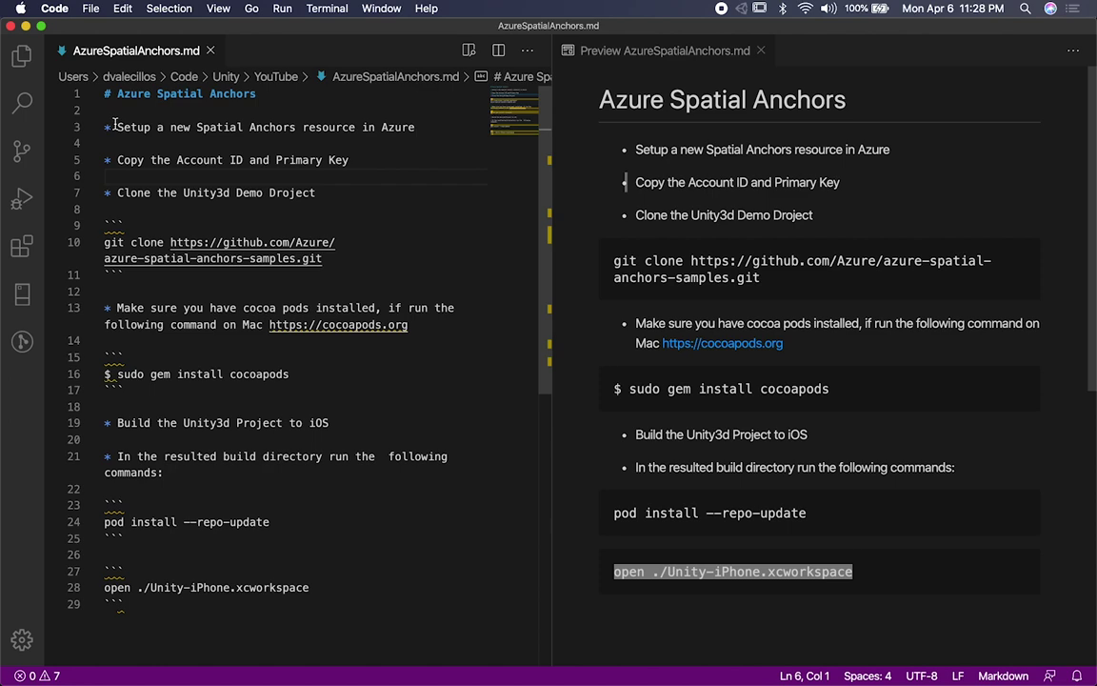
{"action": "left_click_drag", "start_coordinate": [116, 127], "coordinate": [317, 129]}
{"action": "left_click", "coordinate": [385, 142]}
{"action": "left_click", "coordinate": [382, 164]}
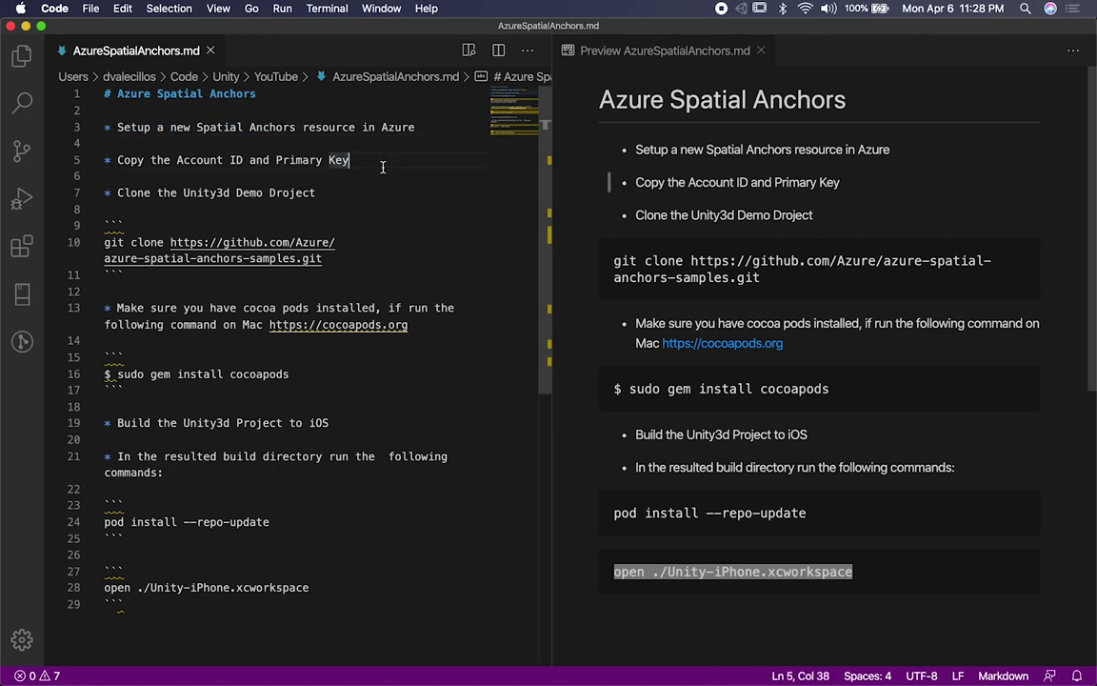
{"action": "key", "text": "super+Tab"}
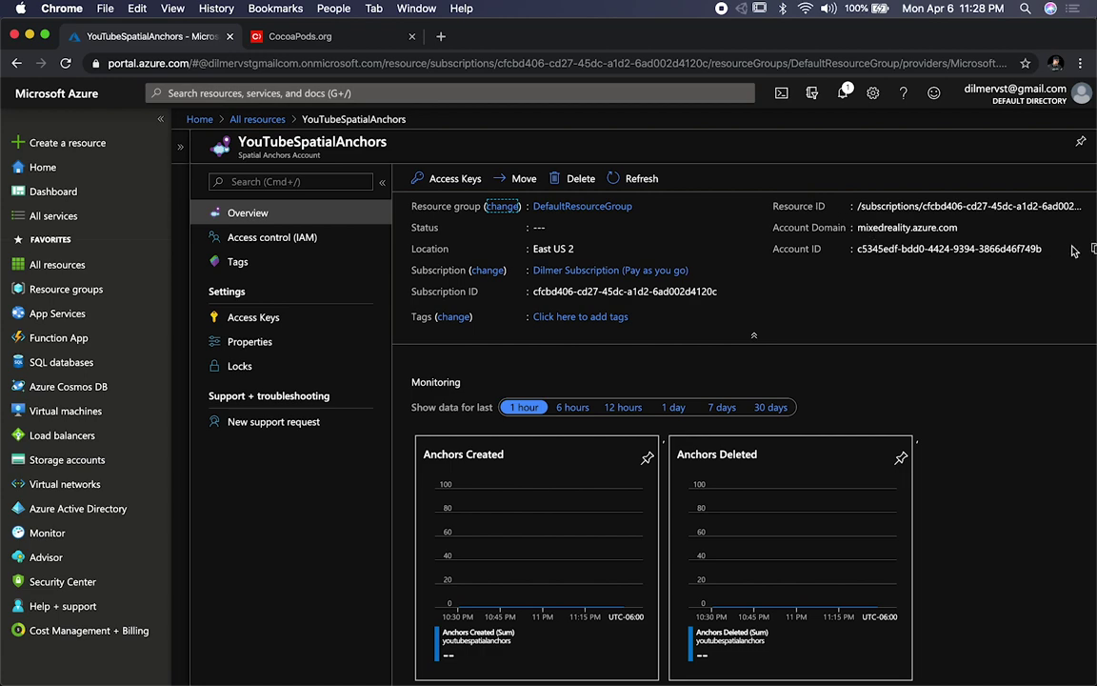
{"action": "left_click", "coordinate": [1094, 249]}
{"action": "key", "text": "super+Tab"}
{"action": "key", "text": "Return"}
{"action": "key", "text": "super+v"}
{"action": "key", "text": "Return"}
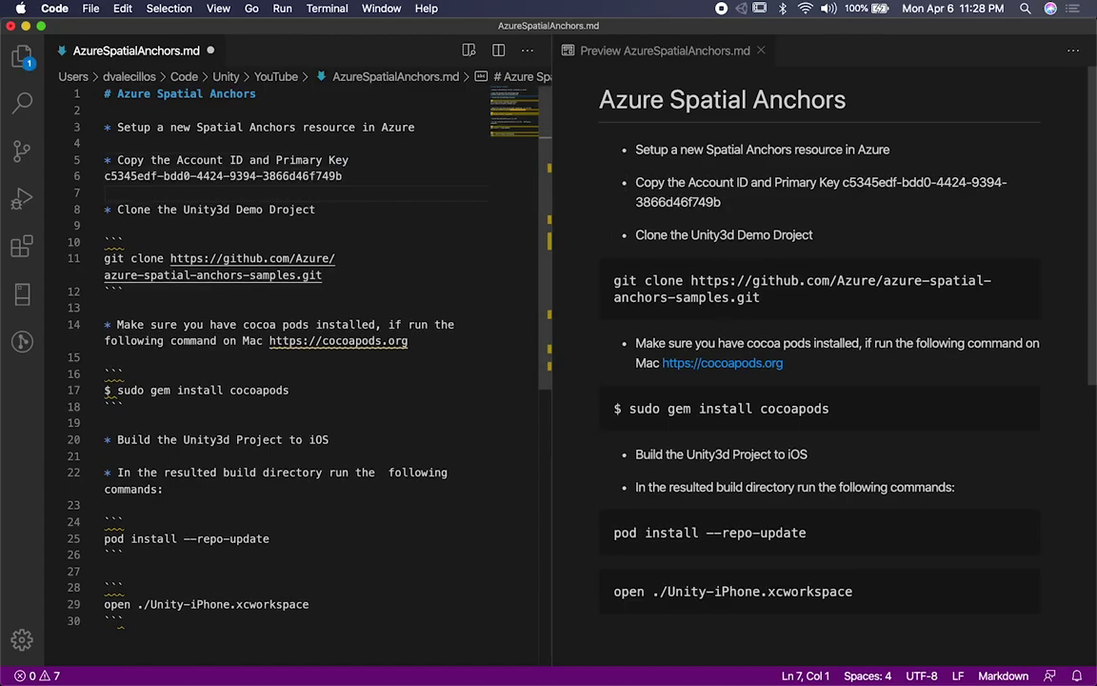
Copy the primary key from the resource's access keys in Chrome and paste it below the Account ID in the Visual Studio Code notes.
{"action": "key", "text": "super+Tab"}
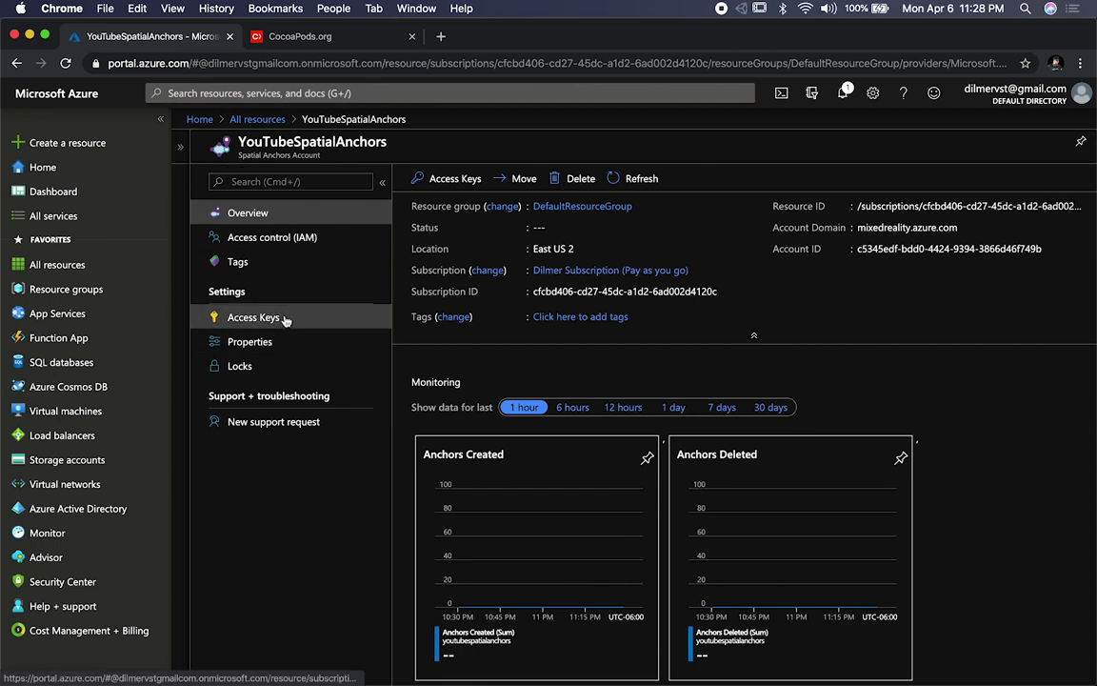
{"action": "left_click", "coordinate": [254, 317]}
{"action": "left_click", "coordinate": [614, 253]}
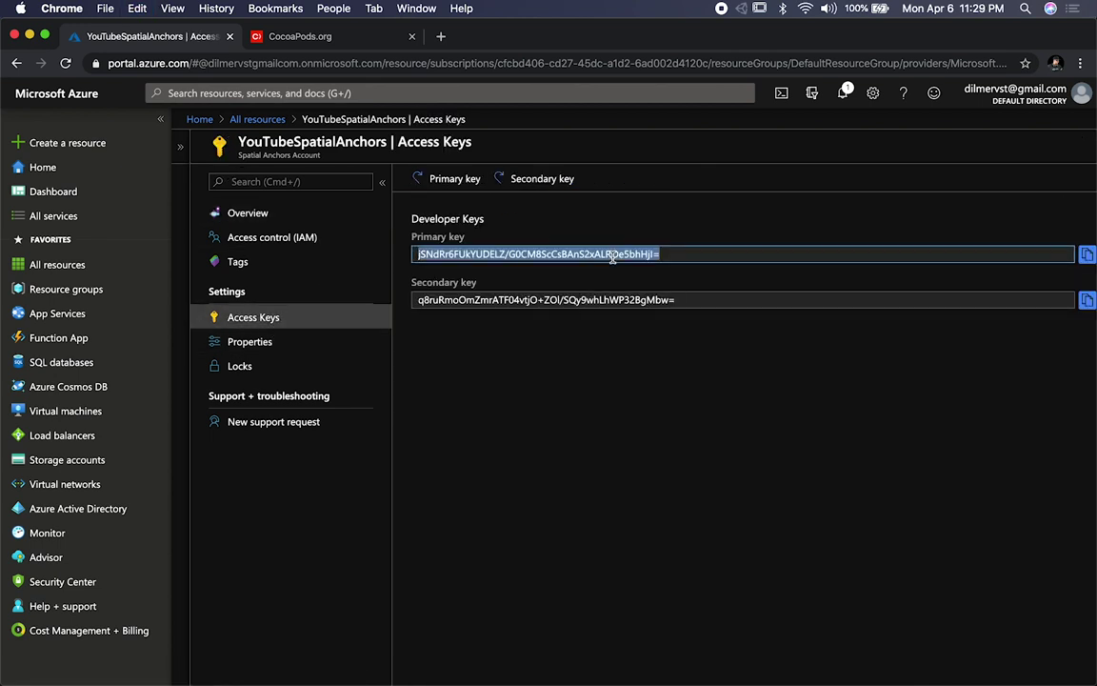
{"action": "key", "text": "super+Tab"}
{"action": "key", "text": "super+v"}
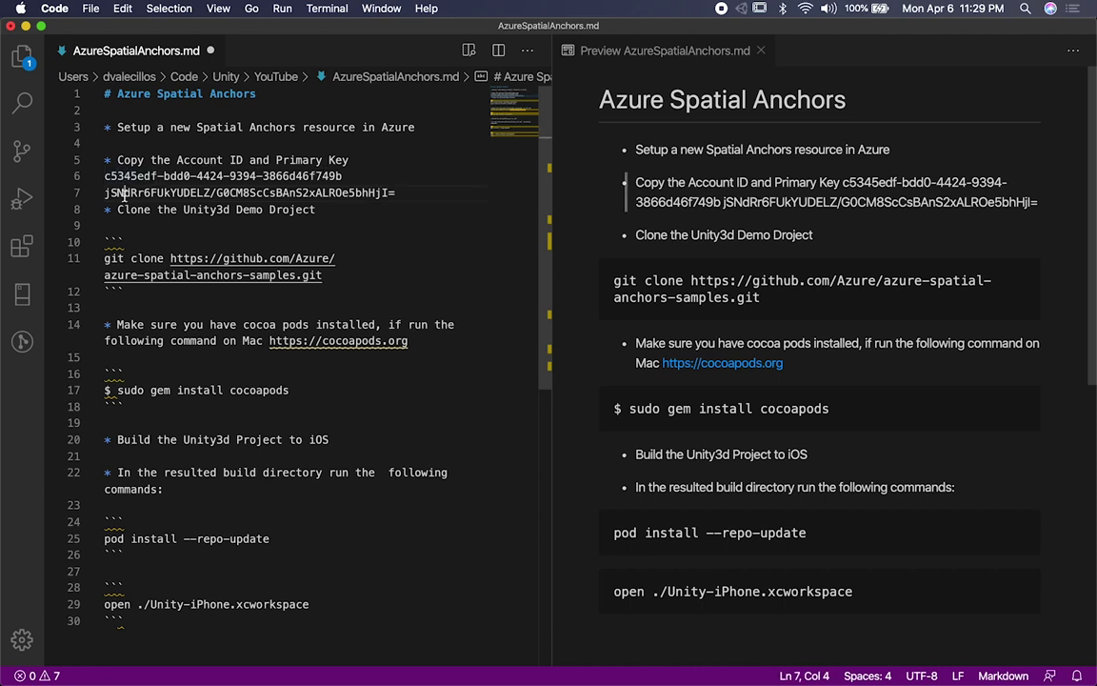
Check the pasted Account ID and primary key lines and insert a blank line after the key.
{"action": "left_click", "coordinate": [124, 176]}
{"action": "left_click", "coordinate": [118, 177]}
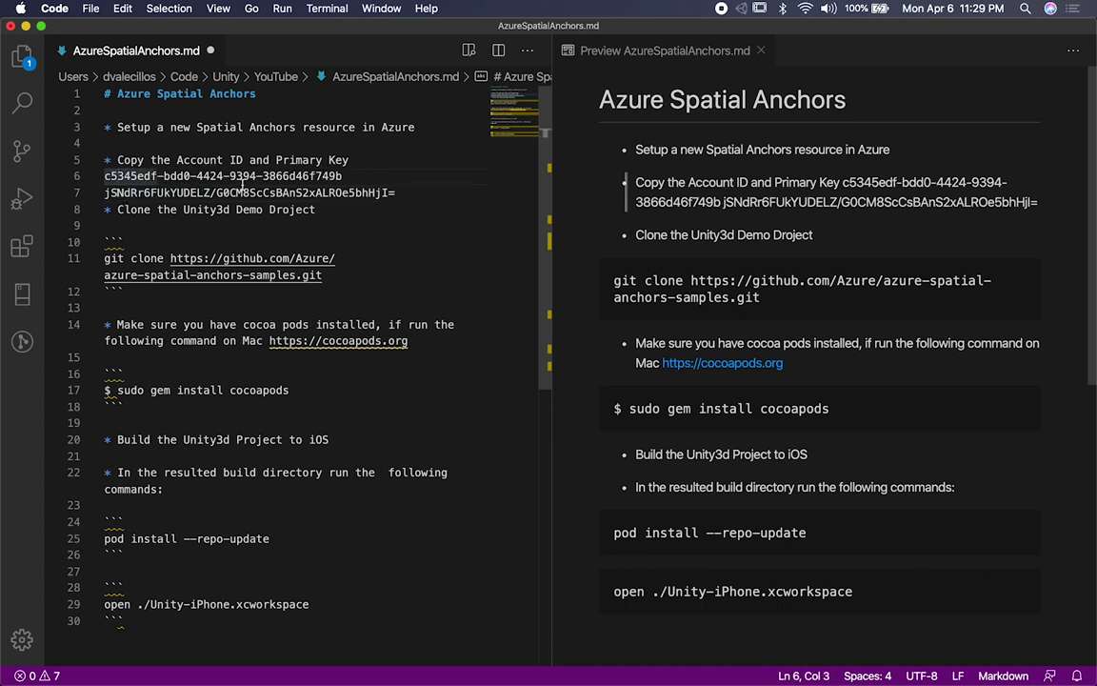
{"action": "left_click", "coordinate": [104, 176]}
{"action": "key", "text": "Down"}
{"action": "key", "text": "shift+End"}
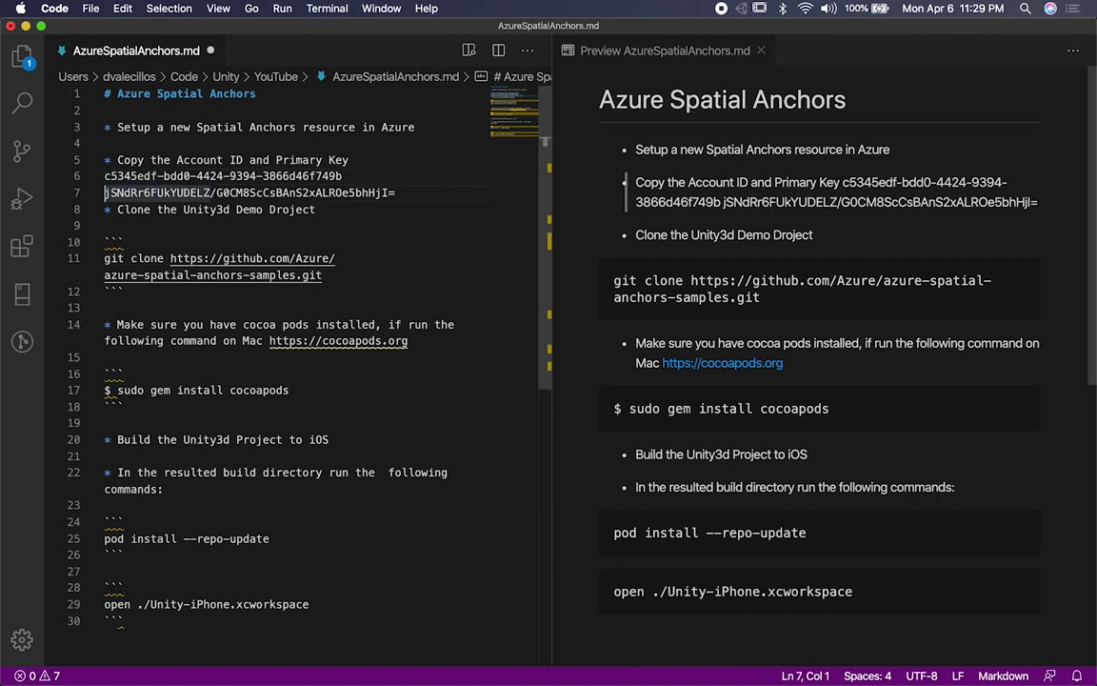
{"action": "key", "text": "Right"}
{"action": "key", "text": "Return"}
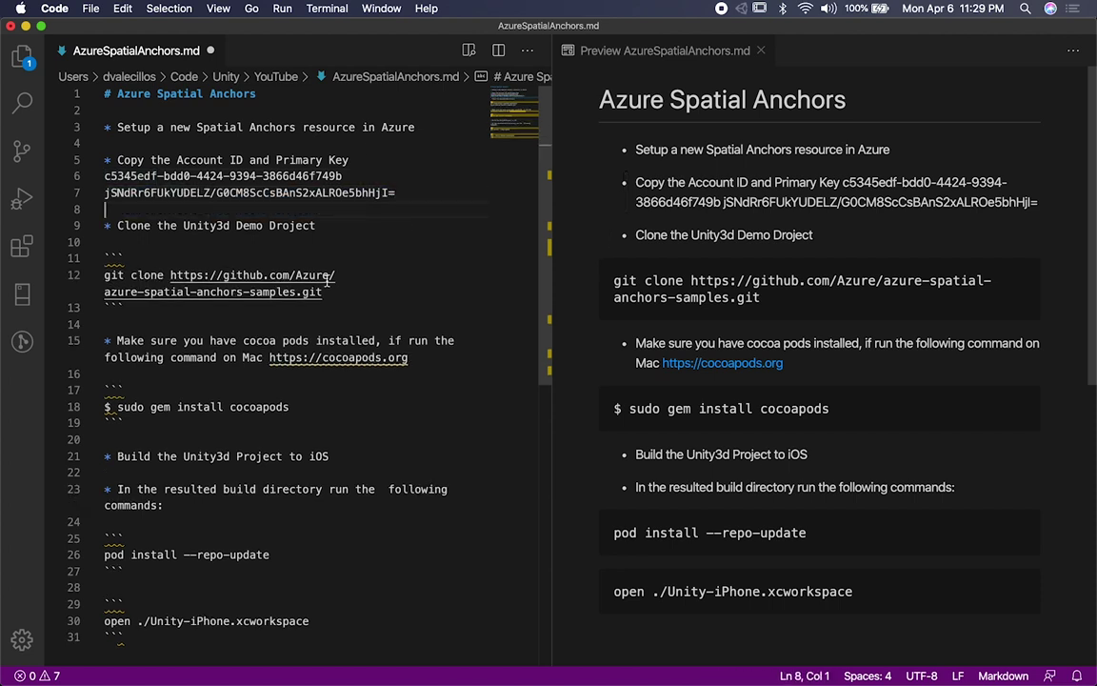
Copy the git clone command for azure-spatial-anchors-samples from the notes, switch to Terminal and make its window taller.
{"action": "mouse_move", "coordinate": [335, 296]}
{"action": "left_mouse_down"}
{"action": "mouse_move", "coordinate": [131, 293]}
{"action": "mouse_move", "coordinate": [94, 277]}
{"action": "left_mouse_up"}
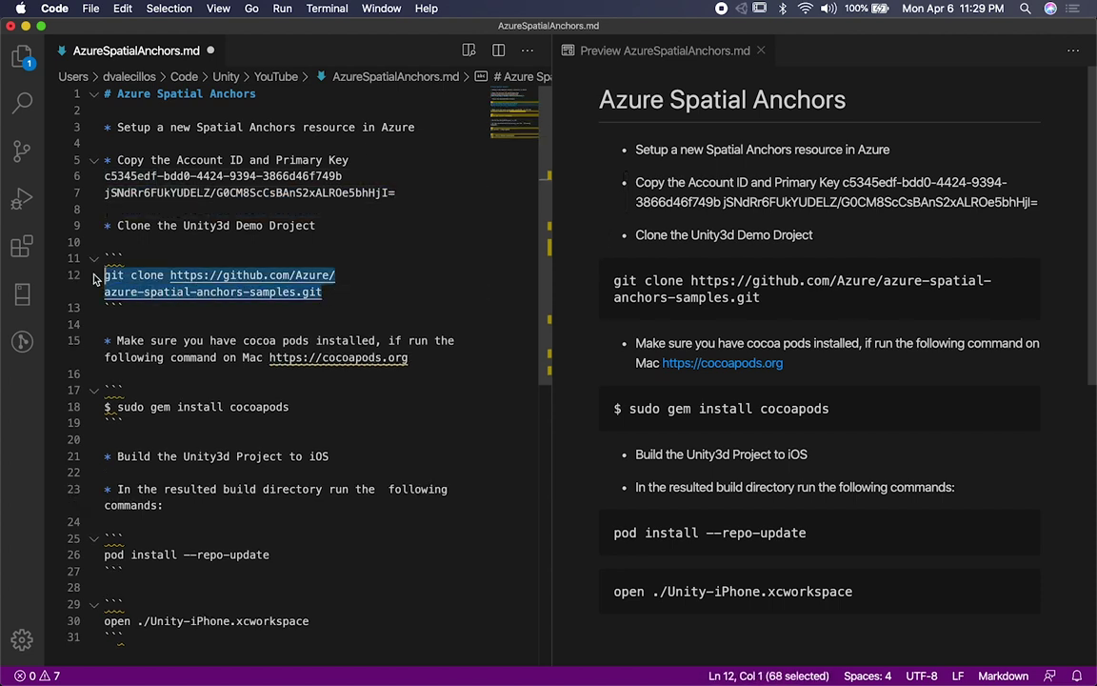
{"action": "key", "text": "super+Tab"}
{"action": "key", "text": "super+Tab"}
{"action": "key", "text": "super+Tab"}
{"action": "key", "text": "super+Tab"}
{"action": "key", "text": "super+Tab"}
{"action": "key", "text": "super+Tab"}
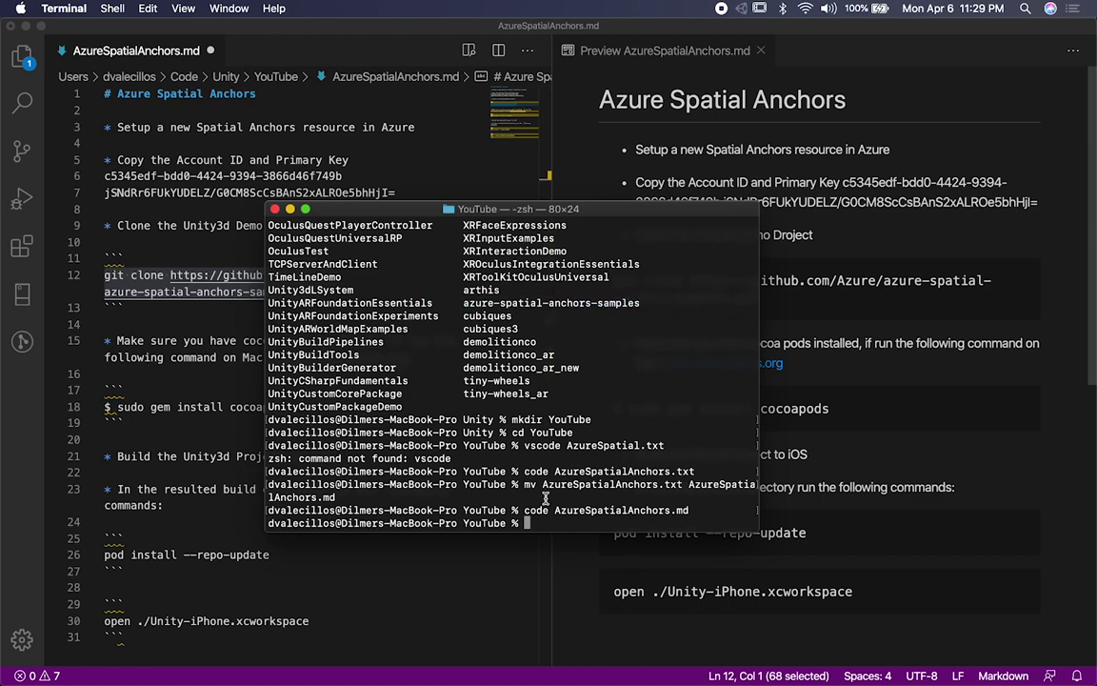
{"action": "left_click_drag", "start_coordinate": [549, 202], "coordinate": [550, 59]}
{"action": "type", "text": "git clone"}
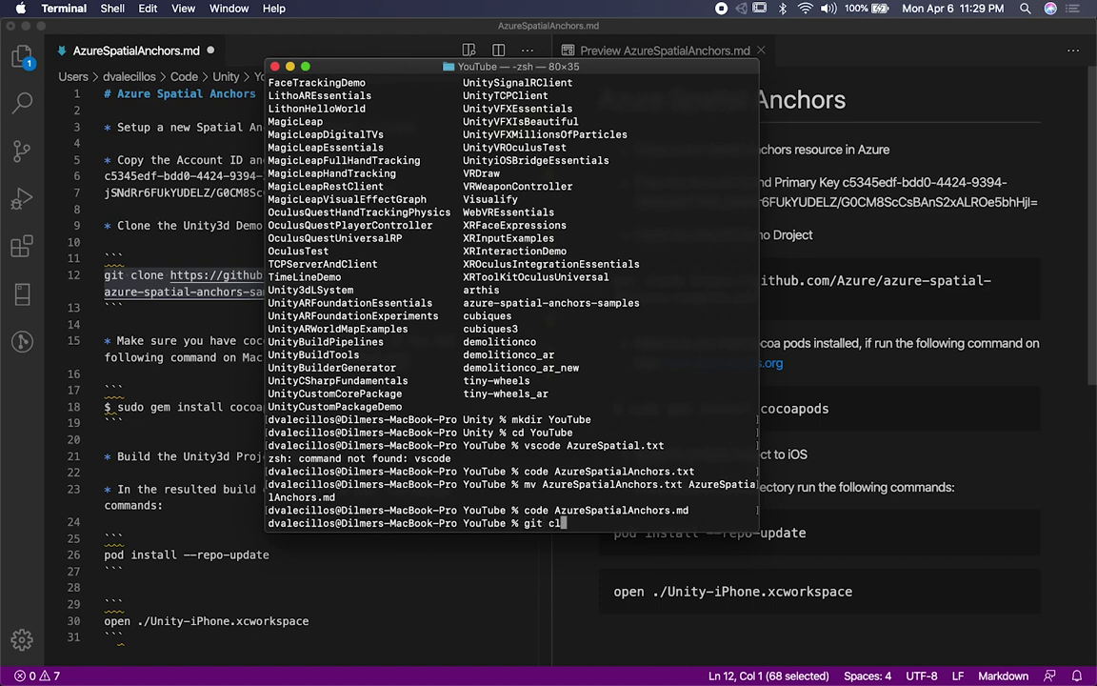
{"action": "key", "text": "super+v"}
{"action": "key", "text": "alt+Left"}
{"action": "key", "text": "alt+Left"}
{"action": "key", "text": "alt+Left"}
{"action": "key", "text": "alt+Left"}
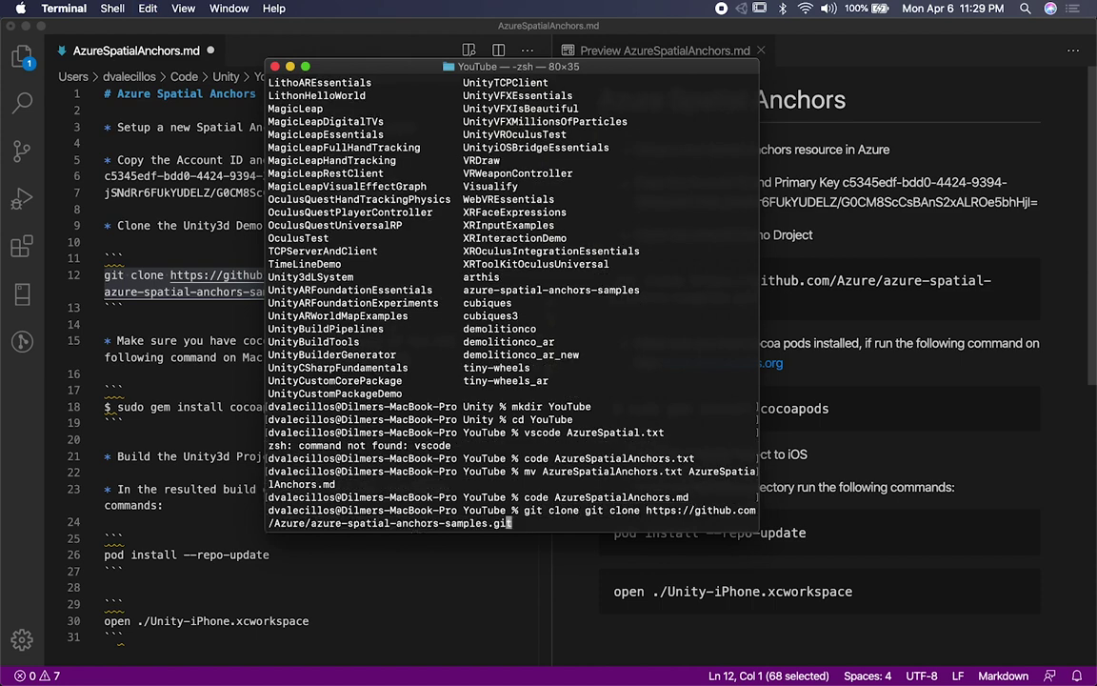
{"action": "key", "text": "BackSpace"}
{"action": "key", "text": "BackSpace"}
{"action": "key", "text": "BackSpace"}
{"action": "key", "text": "BackSpace"}
{"action": "key", "text": "BackSpace"}
{"action": "key", "text": "BackSpace"}
{"action": "key", "text": "BackSpace"}
{"action": "key", "text": "BackSpace"}
{"action": "key", "text": "BackSpace"}
{"action": "key", "text": "BackSpace"}
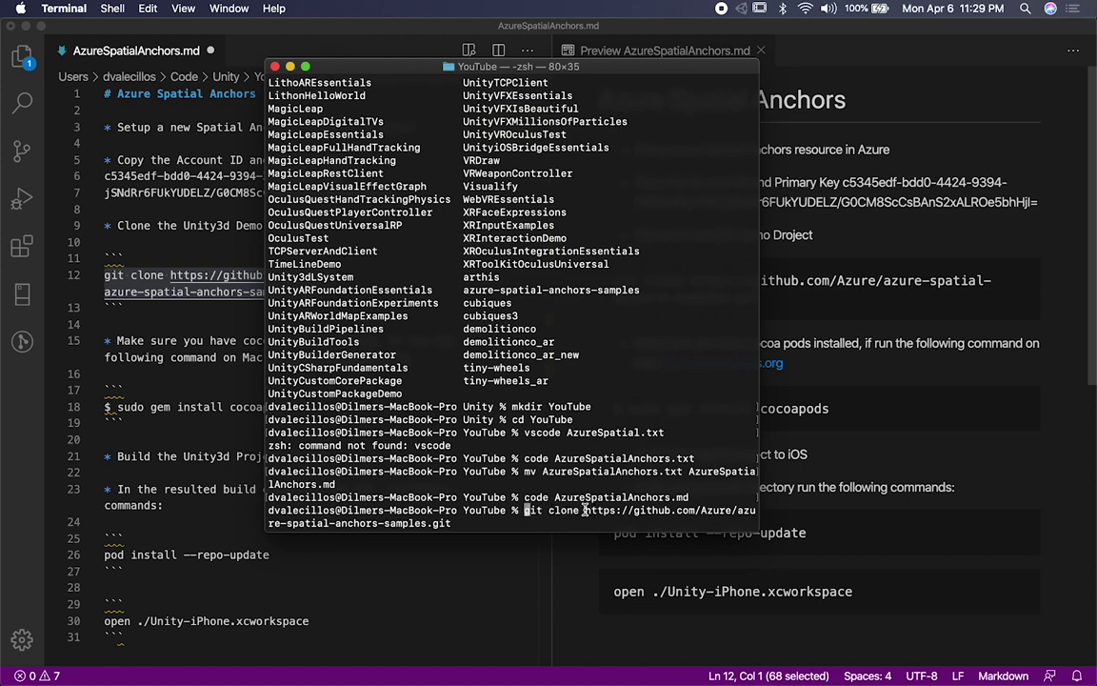
Open the repository URL from the clone command in a new Chrome tab and view its clone and download options.
{"action": "left_click_drag", "start_coordinate": [584, 511], "coordinate": [578, 522]}
{"action": "key", "text": "super+Tab"}
{"action": "key", "text": "super+Tab"}
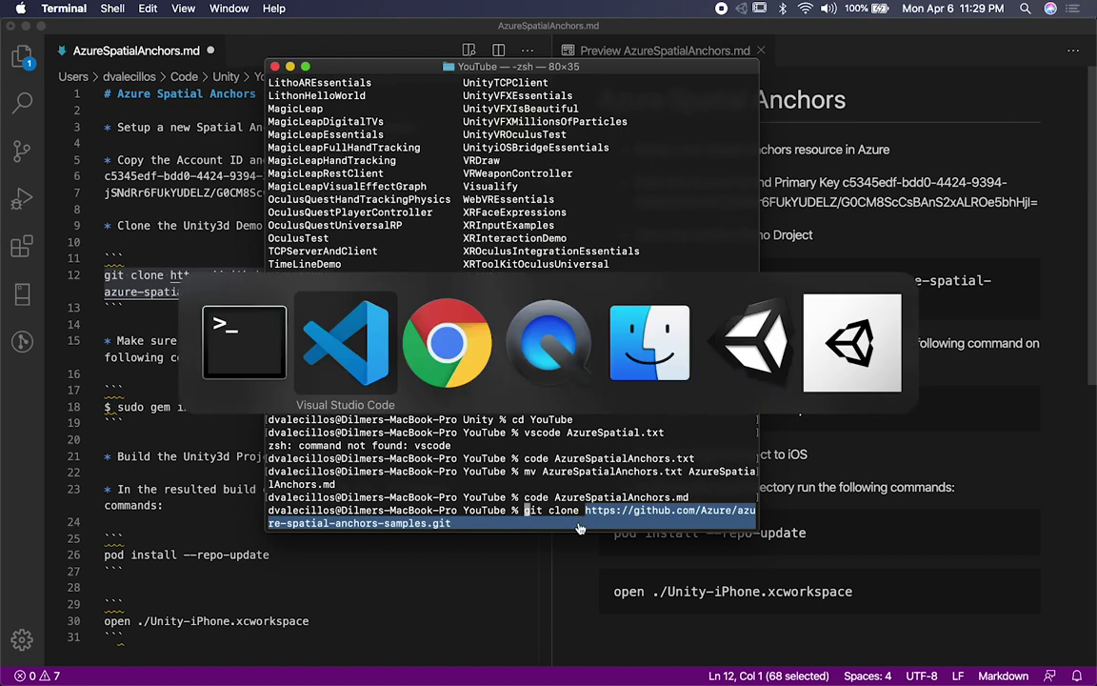
{"action": "key", "text": "super+t"}
{"action": "key", "text": "super+v"}
{"action": "key", "text": "Return"}
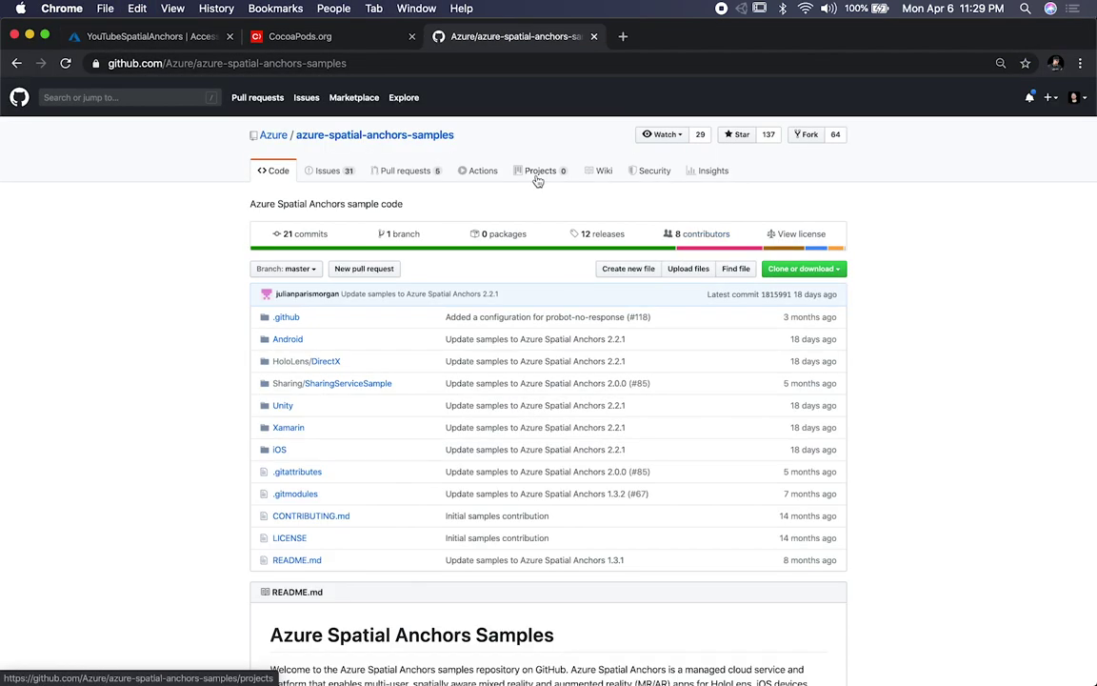
{"action": "left_click", "coordinate": [803, 269]}
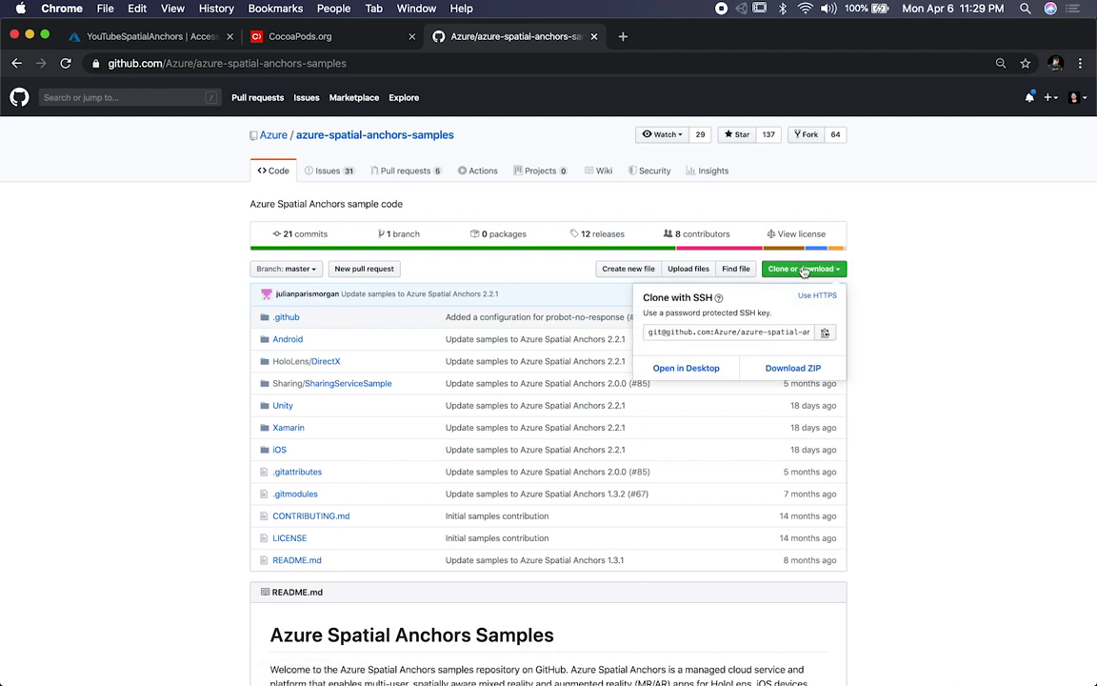
{"action": "left_click", "coordinate": [785, 367]}
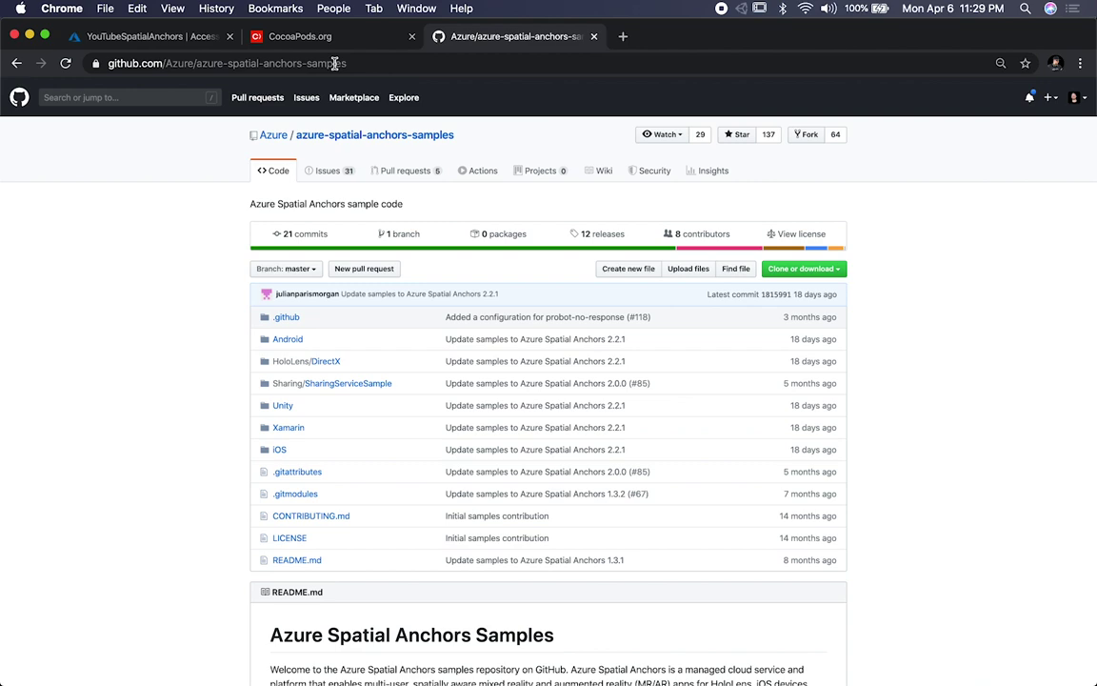
Return Chrome to the YouTubeSpatialAnchors access keys page and switch back to Terminal with the clone command.
{"action": "key", "text": "super+Tab"}
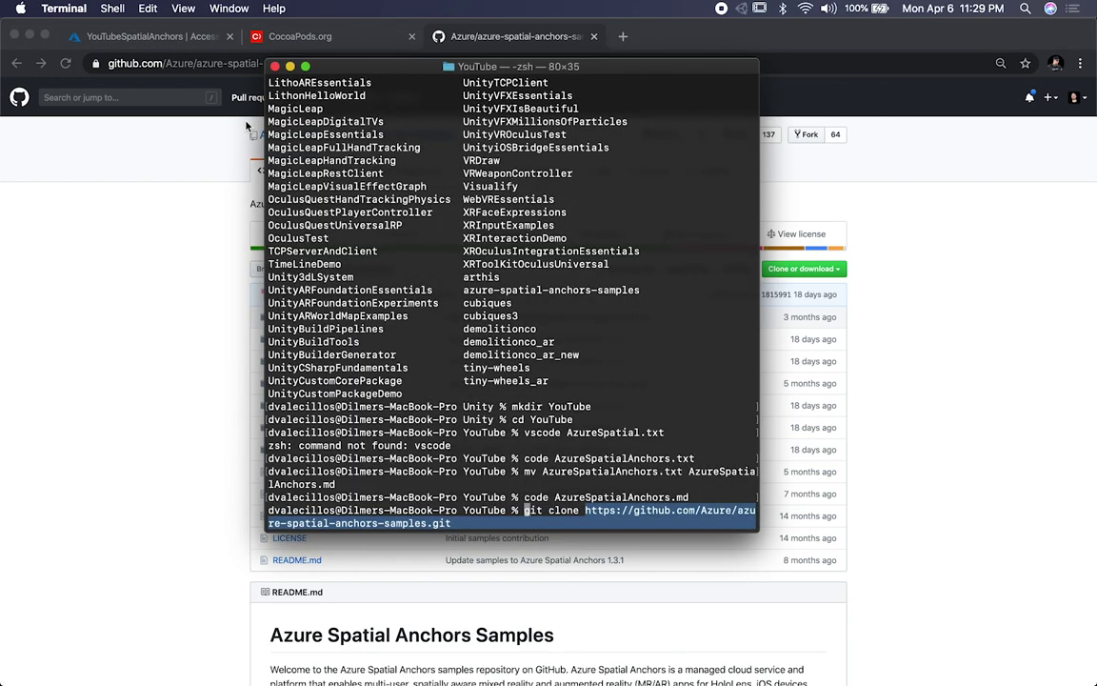
{"action": "left_click", "coordinate": [160, 37]}
{"action": "key", "text": "super+Tab"}
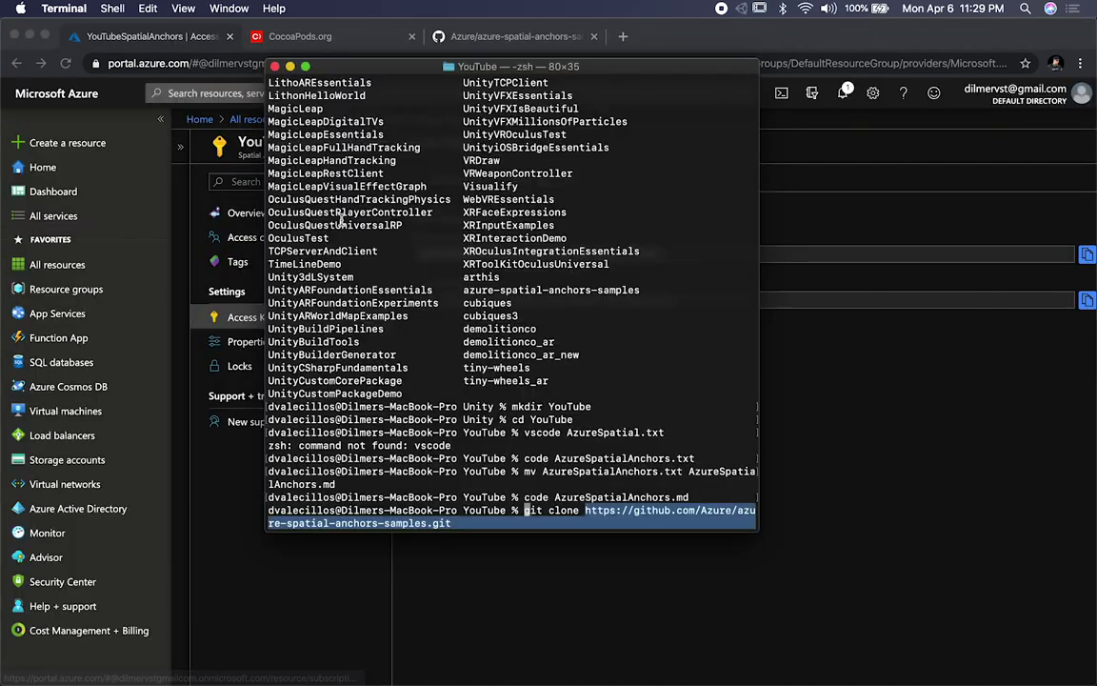
Run the git clone command, then open the current YouTube folder in VS Code with "code ." and maximize its window.
{"action": "left_click", "coordinate": [560, 506]}
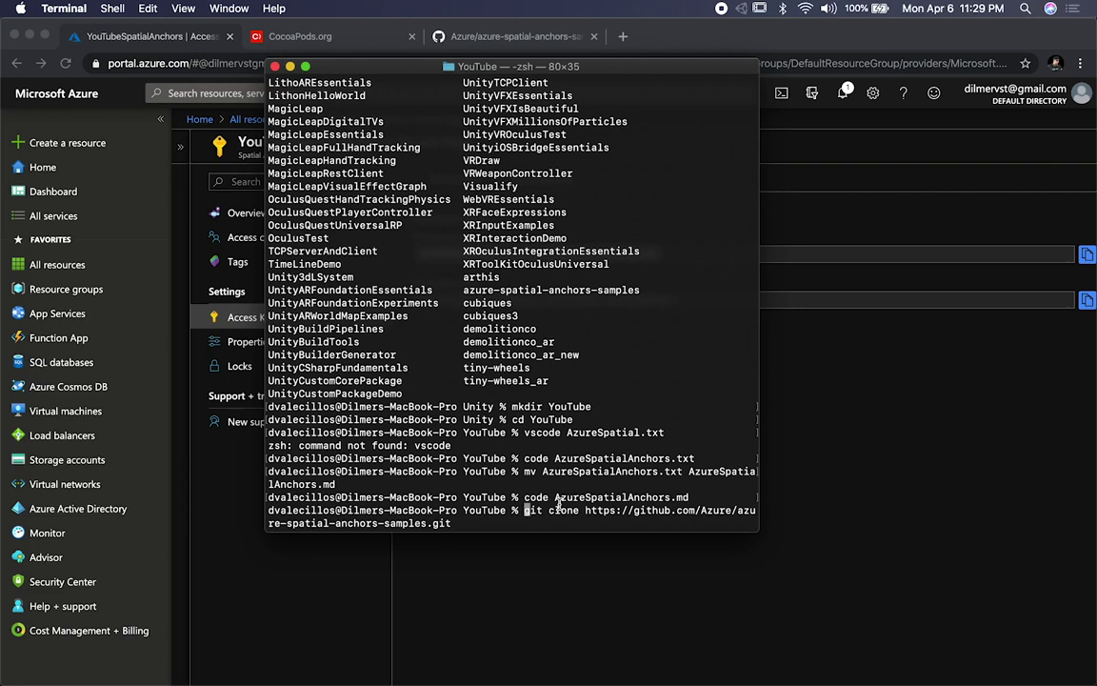
{"action": "key", "text": "Return"}
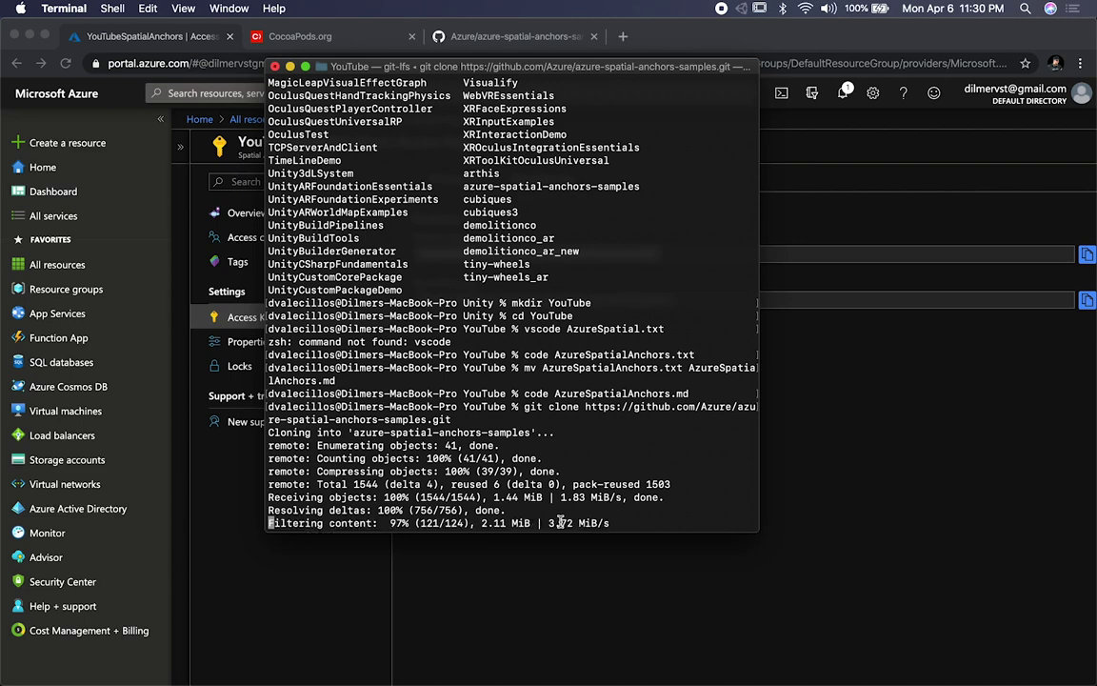
{"action": "type", "text": "code ."}
{"action": "key", "text": "Return"}
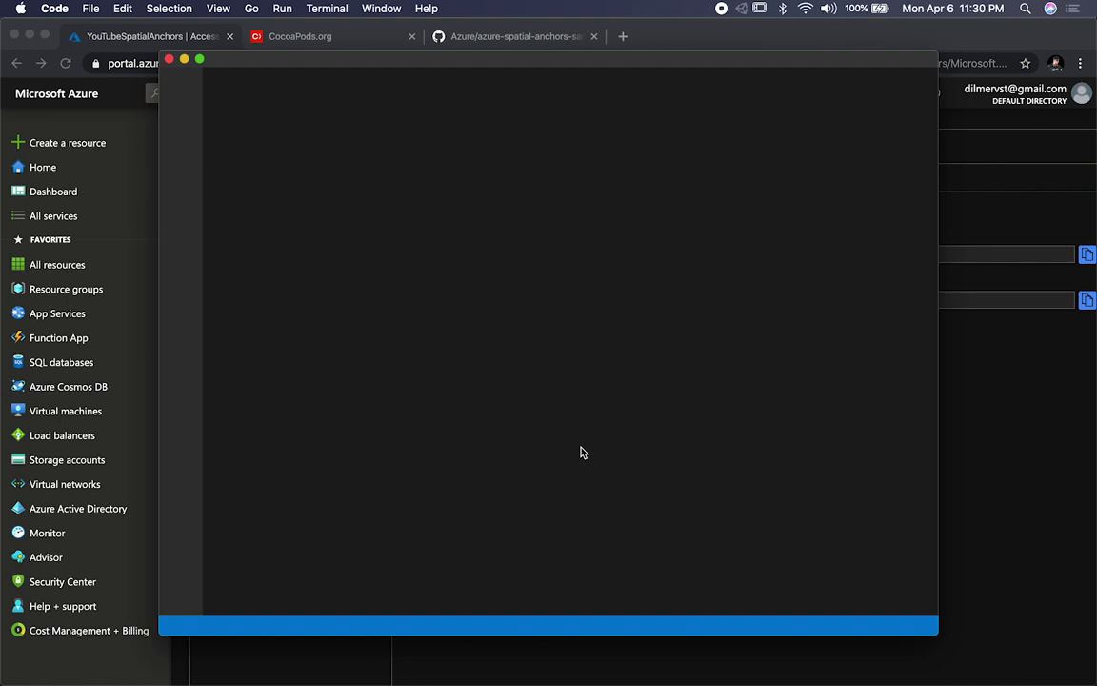
{"action": "double_click", "coordinate": [455, 61]}
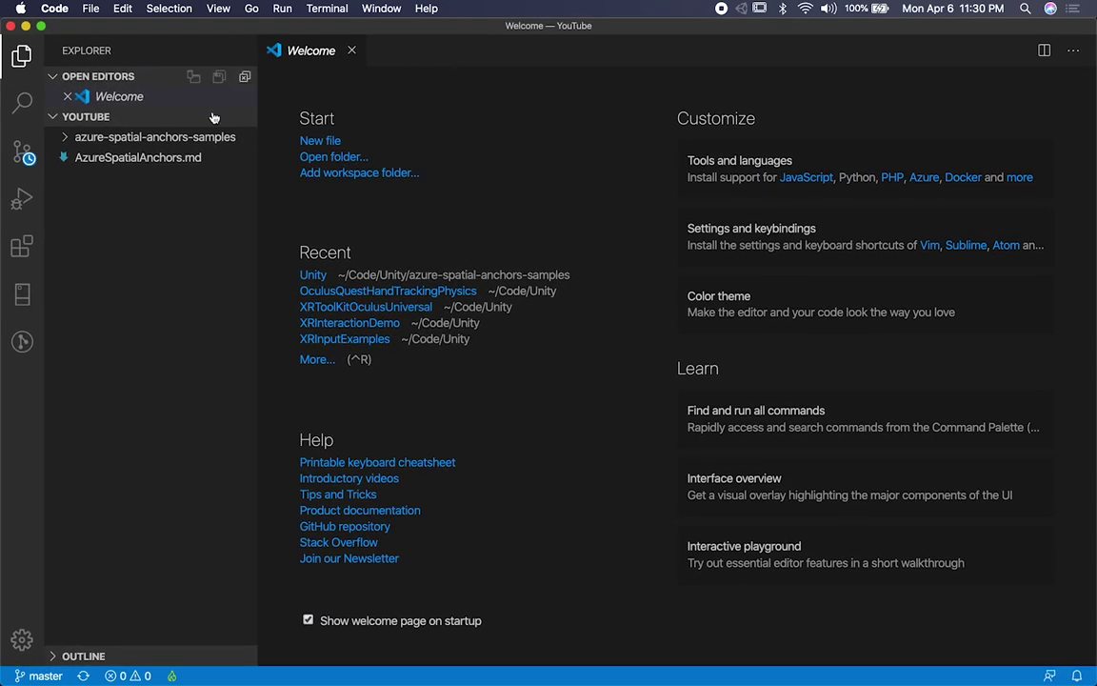
Expand azure-spatial-anchors-samples down to Unity/Assets in the file tree and widen the tree to examine the folder contents.
{"action": "left_click", "coordinate": [143, 137]}
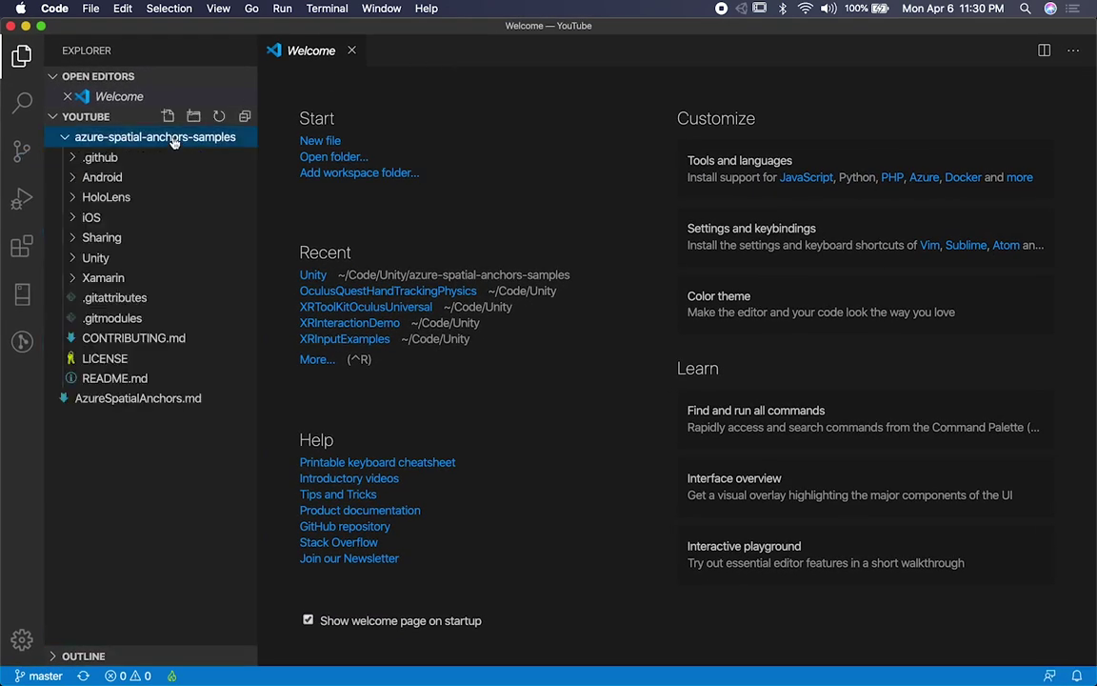
{"action": "left_click", "coordinate": [90, 216]}
{"action": "left_click", "coordinate": [91, 215]}
{"action": "left_click", "coordinate": [100, 255]}
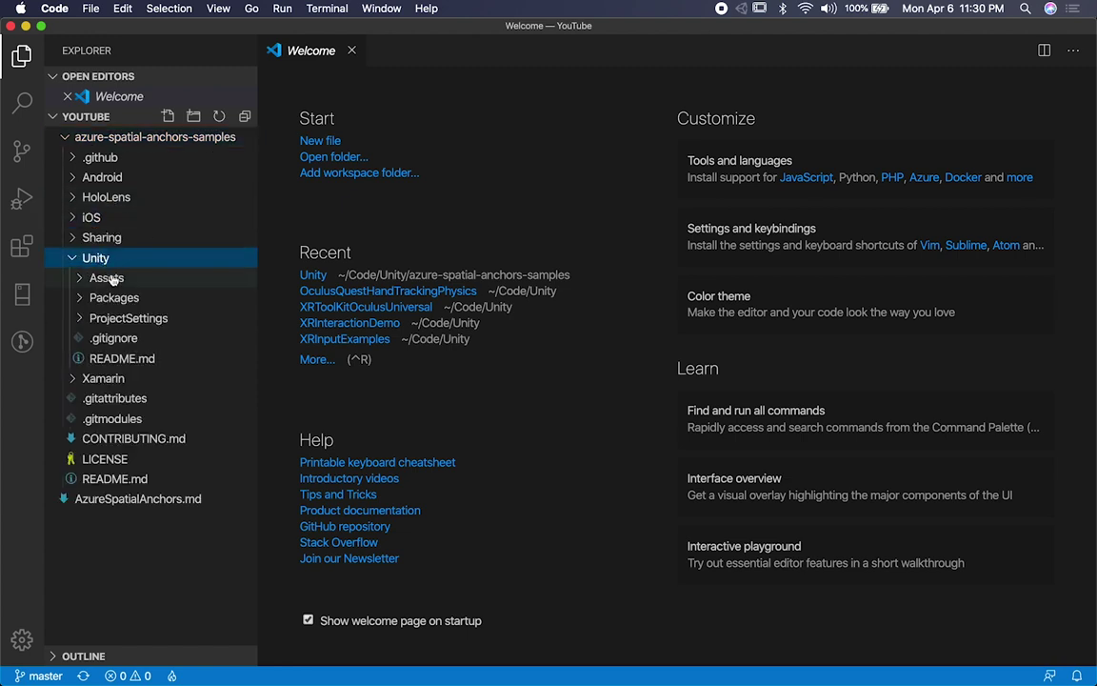
{"action": "left_click", "coordinate": [110, 278]}
{"action": "left_click", "coordinate": [111, 278]}
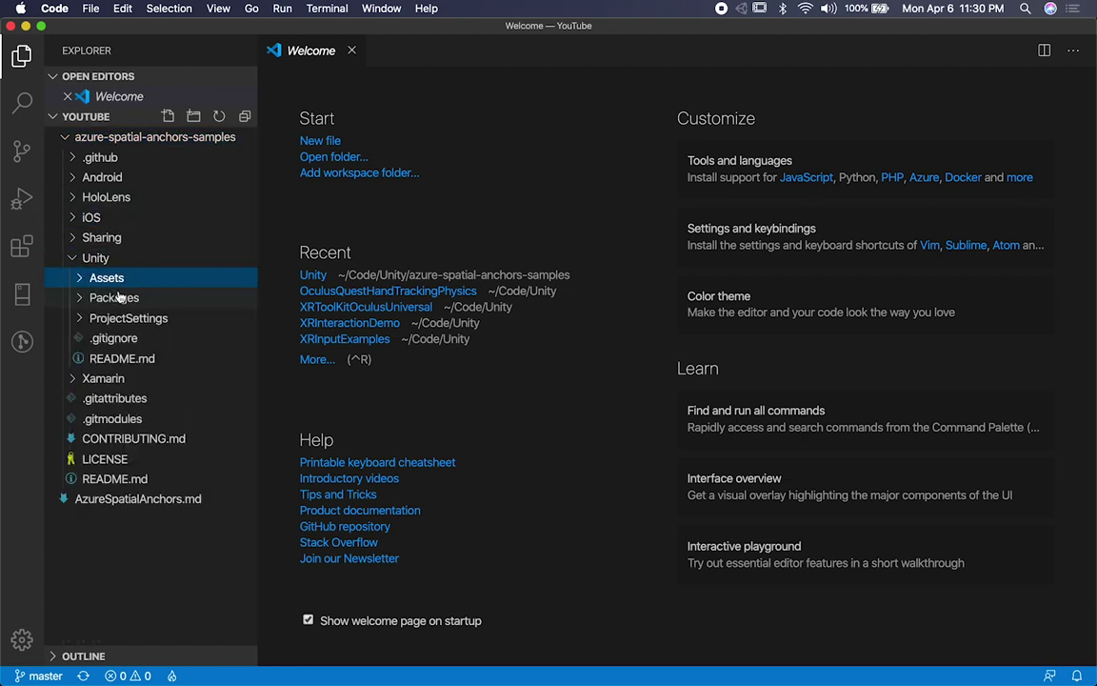
{"action": "left_click", "coordinate": [110, 277]}
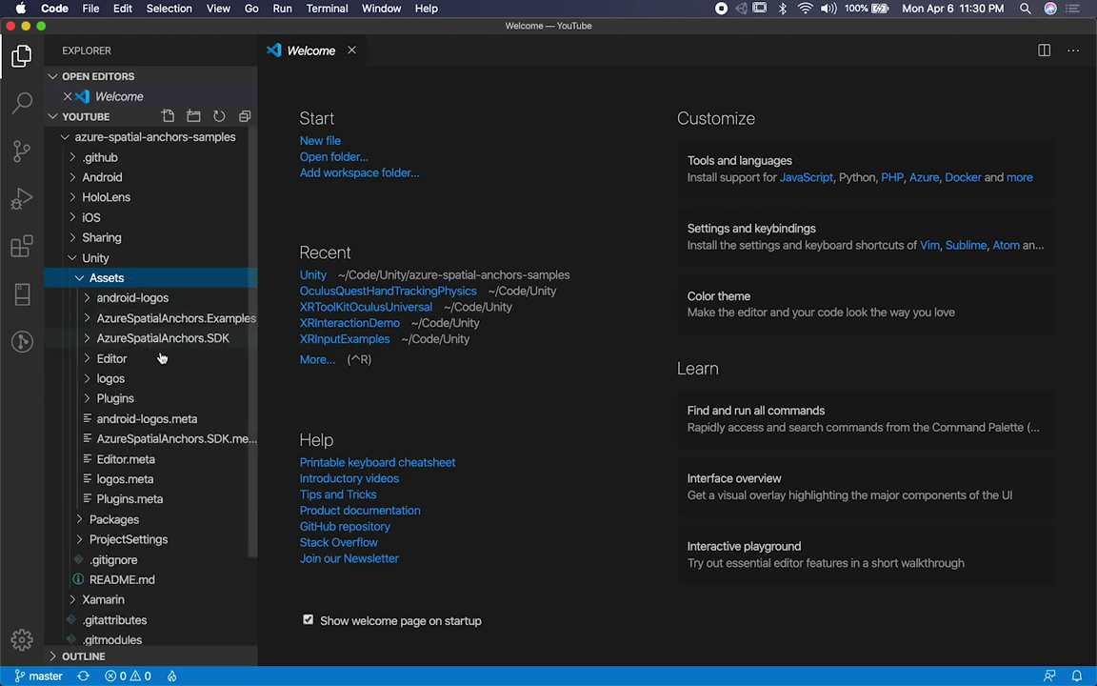
{"action": "left_click_drag", "start_coordinate": [257, 423], "coordinate": [348, 425]}
{"action": "scroll", "coordinate": [266, 458], "scroll_direction": "down", "scroll_amount": 5}
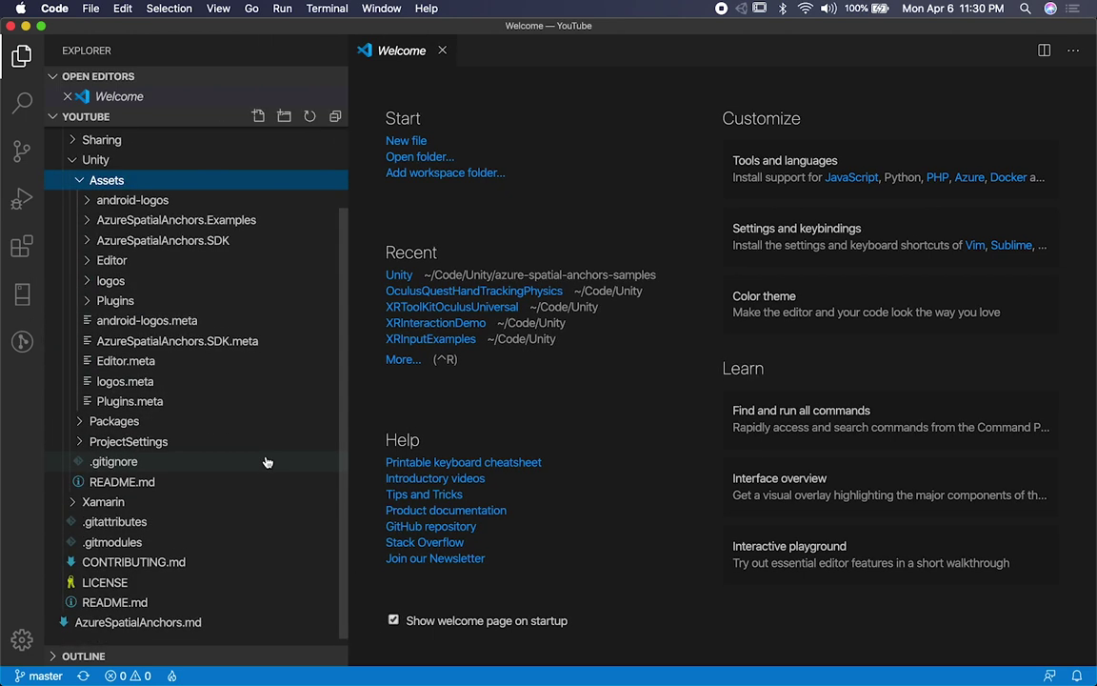
{"action": "scroll", "coordinate": [202, 309], "scroll_direction": "up", "scroll_amount": 2}
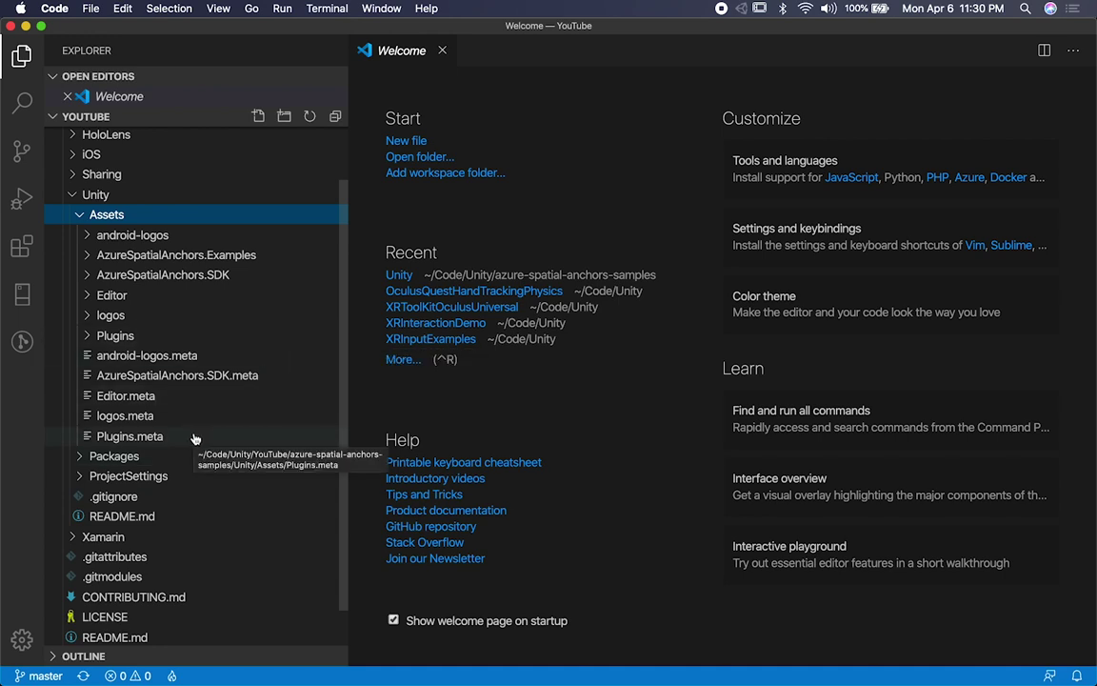
Open SpatialAnchorConfig.asset from AzureSpatialAnchors.SDK/Resources to examine its account ID and key entries.
{"action": "left_click", "coordinate": [153, 277]}
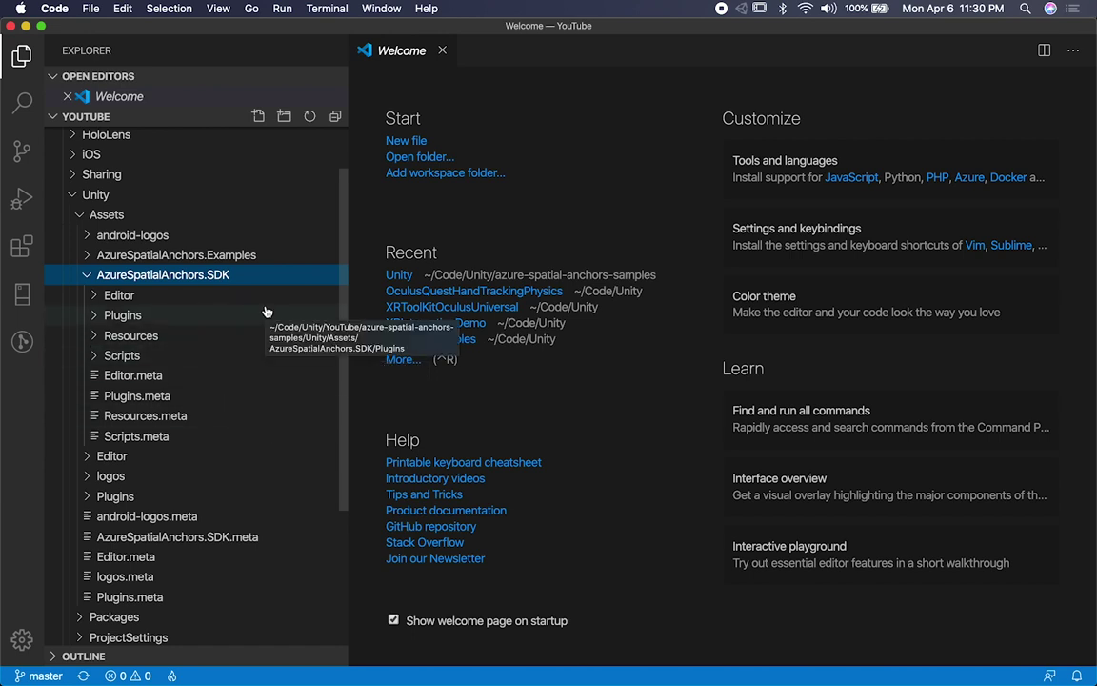
{"action": "left_click", "coordinate": [216, 336]}
{"action": "left_click", "coordinate": [206, 355]}
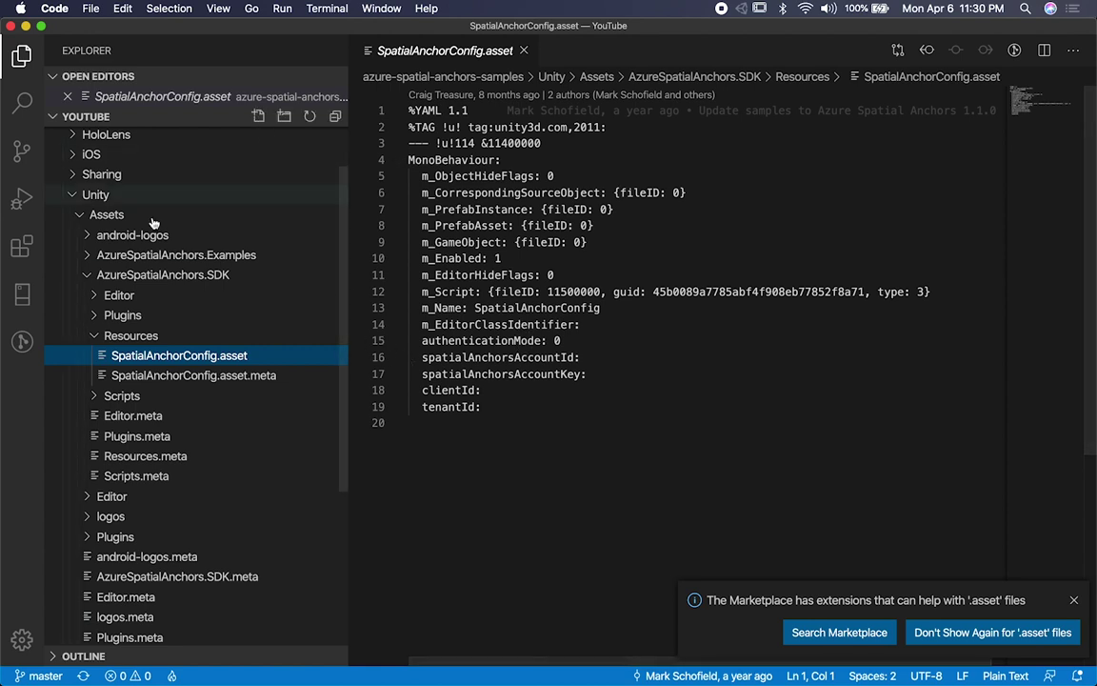
{"action": "scroll", "coordinate": [191, 488], "scroll_direction": "down", "scroll_amount": 5}
{"action": "scroll", "coordinate": [190, 488], "scroll_direction": "up", "scroll_amount": 6}
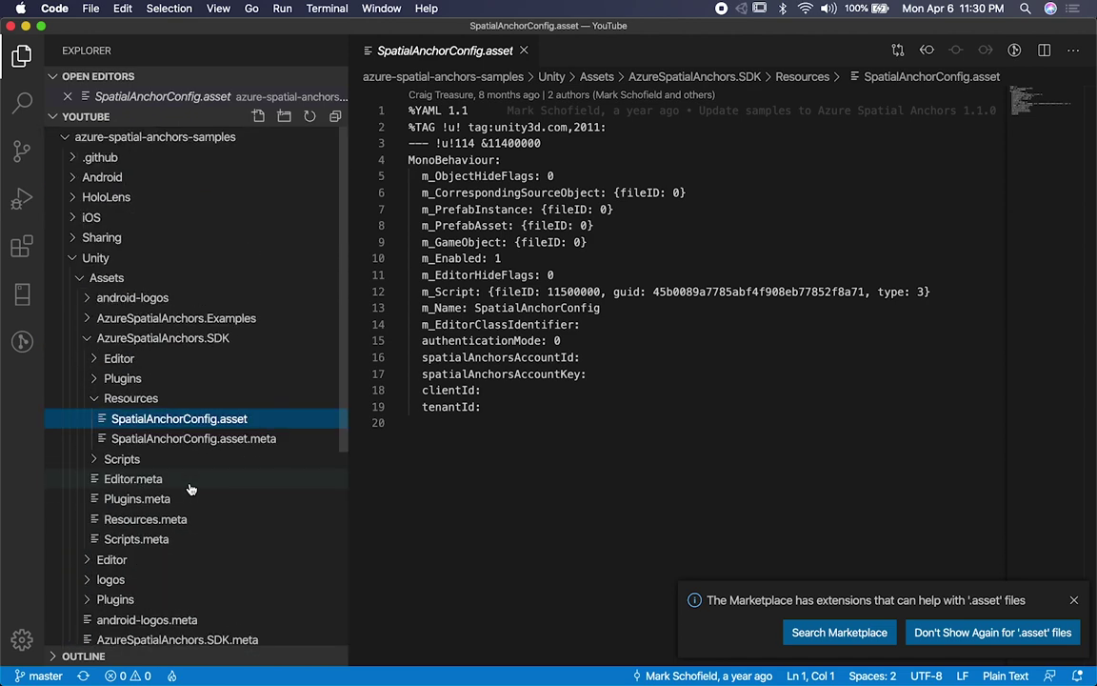
{"action": "scroll", "coordinate": [190, 488], "scroll_direction": "down", "scroll_amount": 7}
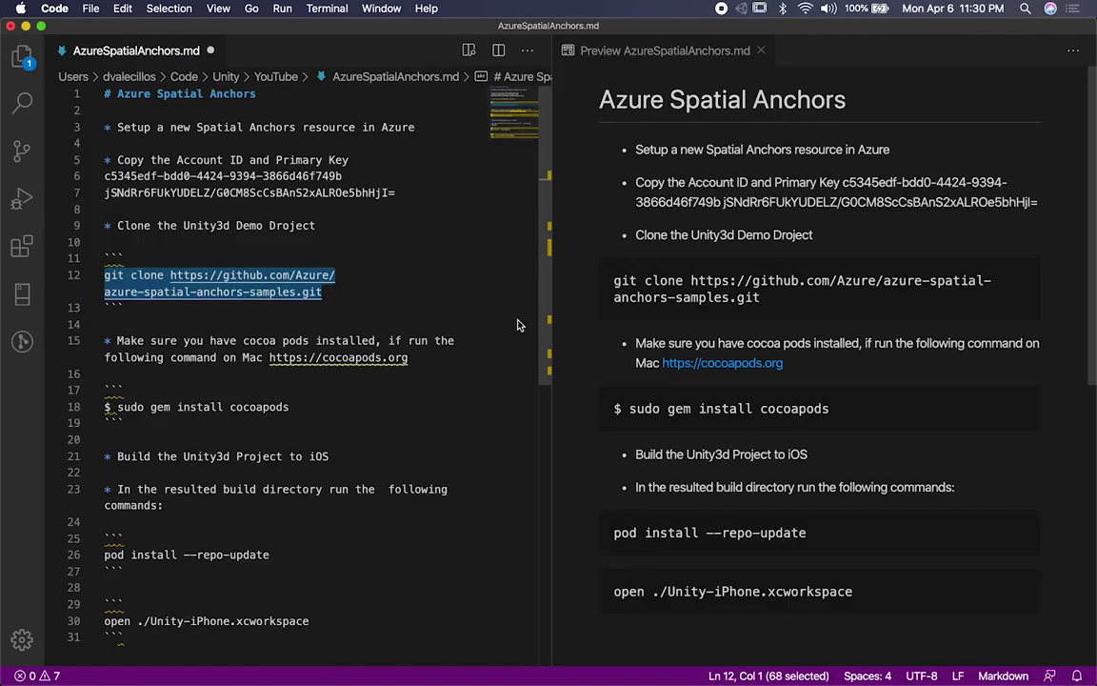
Switch to Unity Hub and try to open the Unity project listed with version 2019.1.10f1.
{"action": "key", "text": "super+Tab"}
{"action": "key", "text": "super+Tab"}
{"action": "key", "text": "super+Tab"}
{"action": "key", "text": "super+Tab"}
{"action": "key", "text": "super+Tab"}
{"action": "key", "text": "super+Tab"}
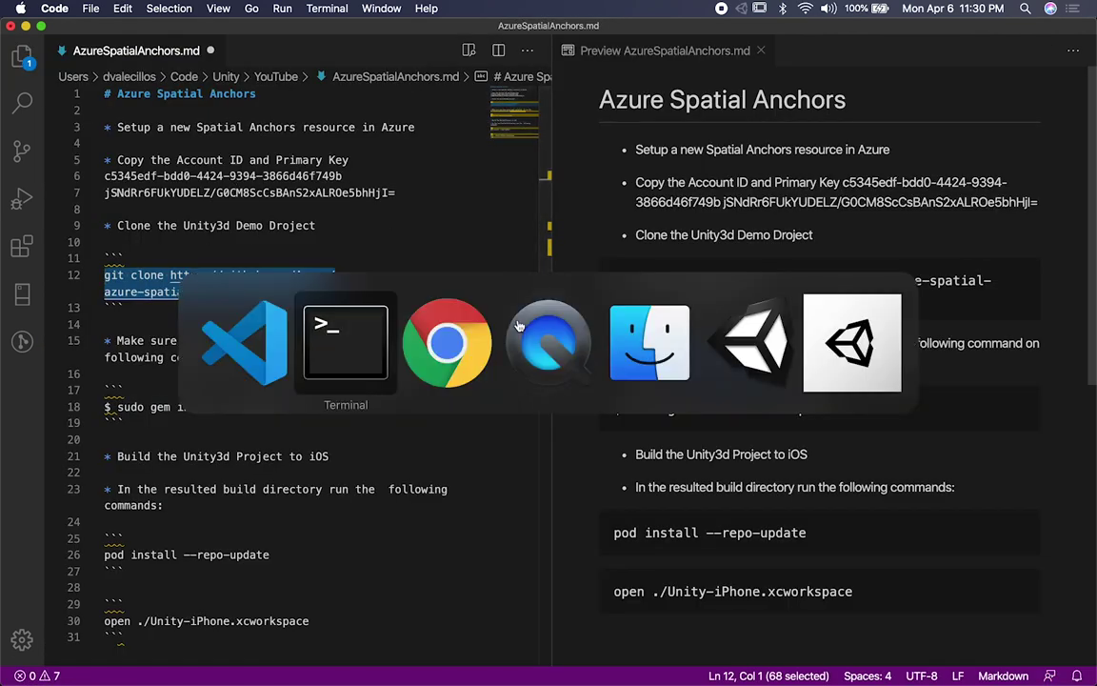
{"action": "mouse_move", "coordinate": [767, 655]}
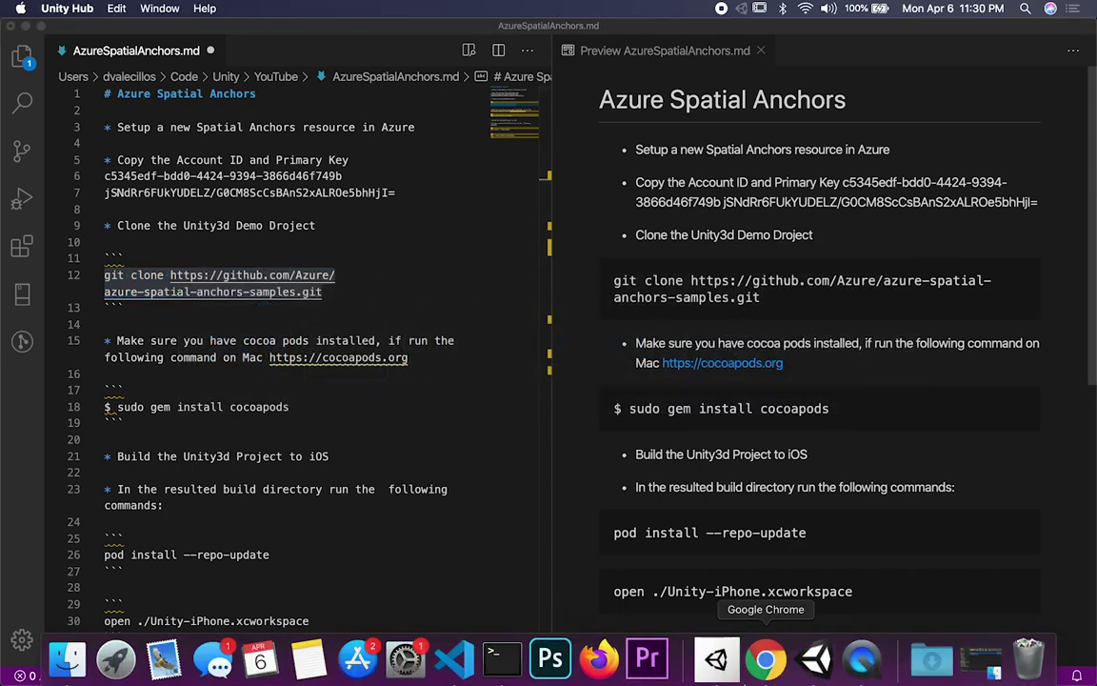
{"action": "left_click", "coordinate": [731, 655]}
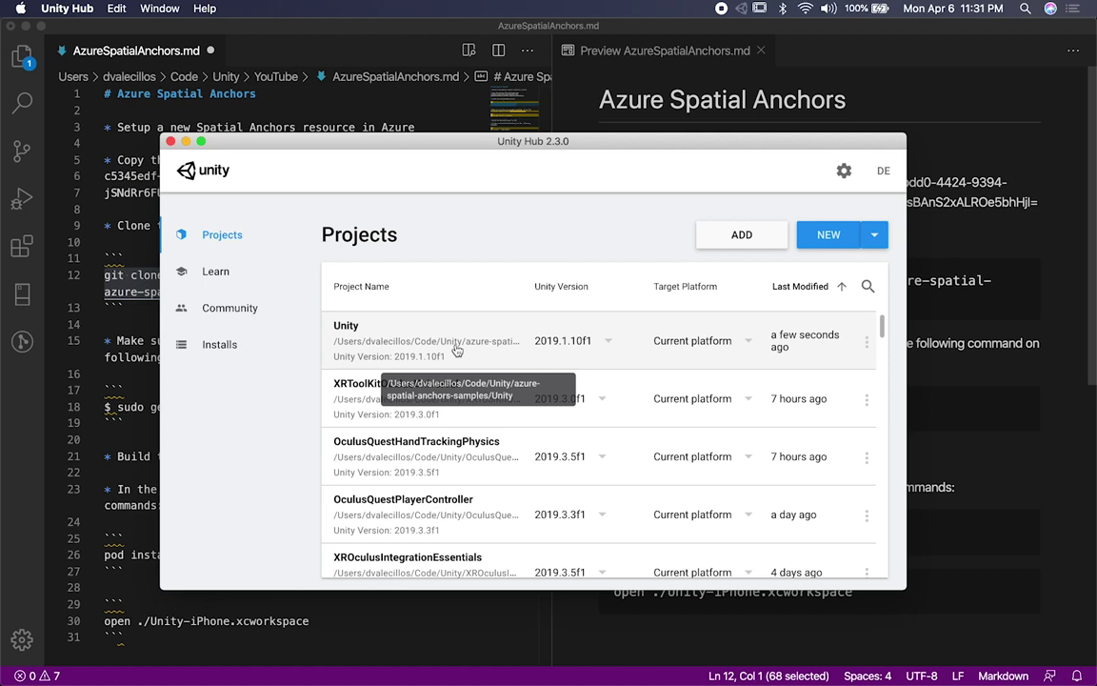
{"action": "left_click", "coordinate": [347, 331]}
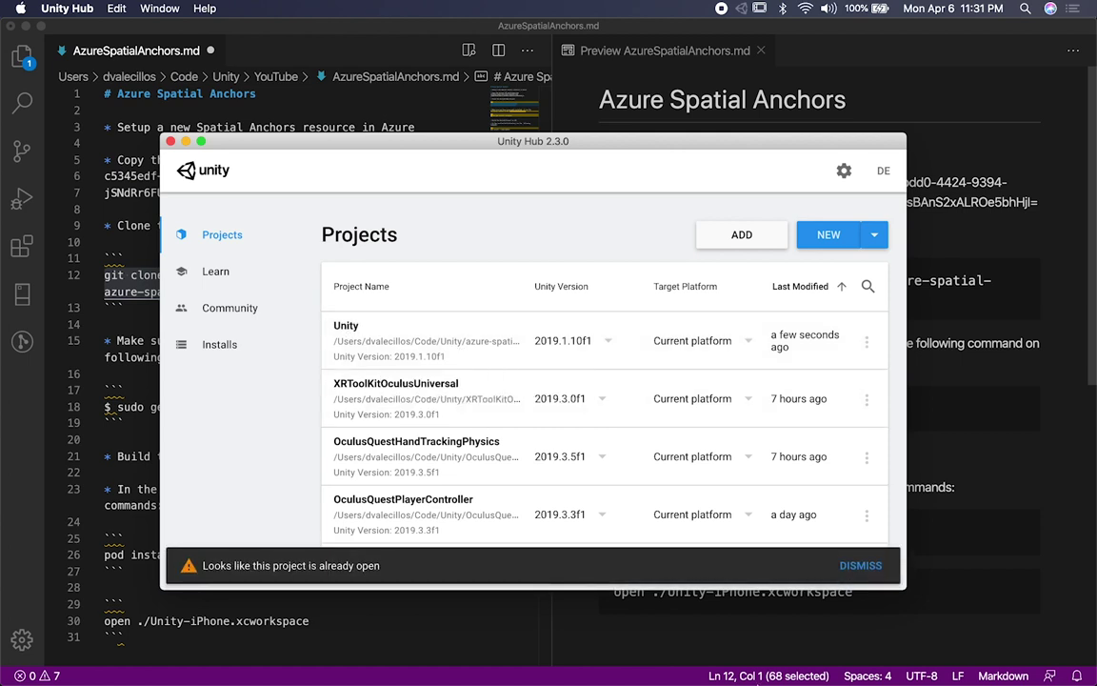
{"action": "mouse_move", "coordinate": [831, 666]}
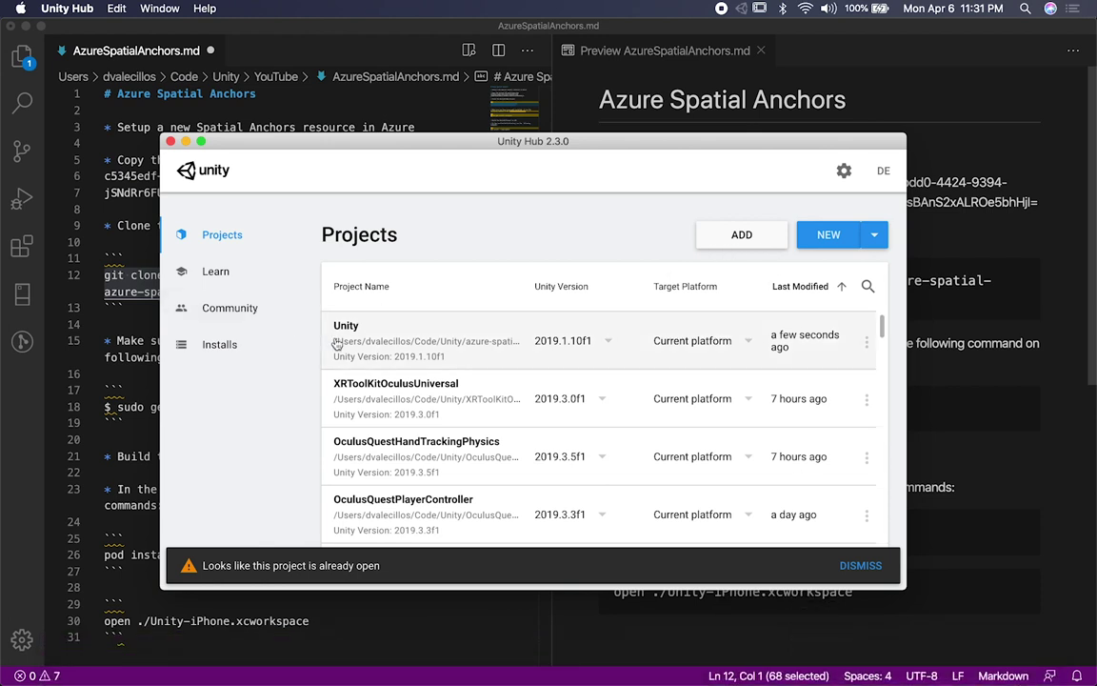
Browse to YouTube/azure-spatial-anchors-samples/Unity for adding a project, cancel without adding it, and close Unity Hub.
{"action": "left_click", "coordinate": [712, 235]}
{"action": "left_click", "coordinate": [535, 166]}
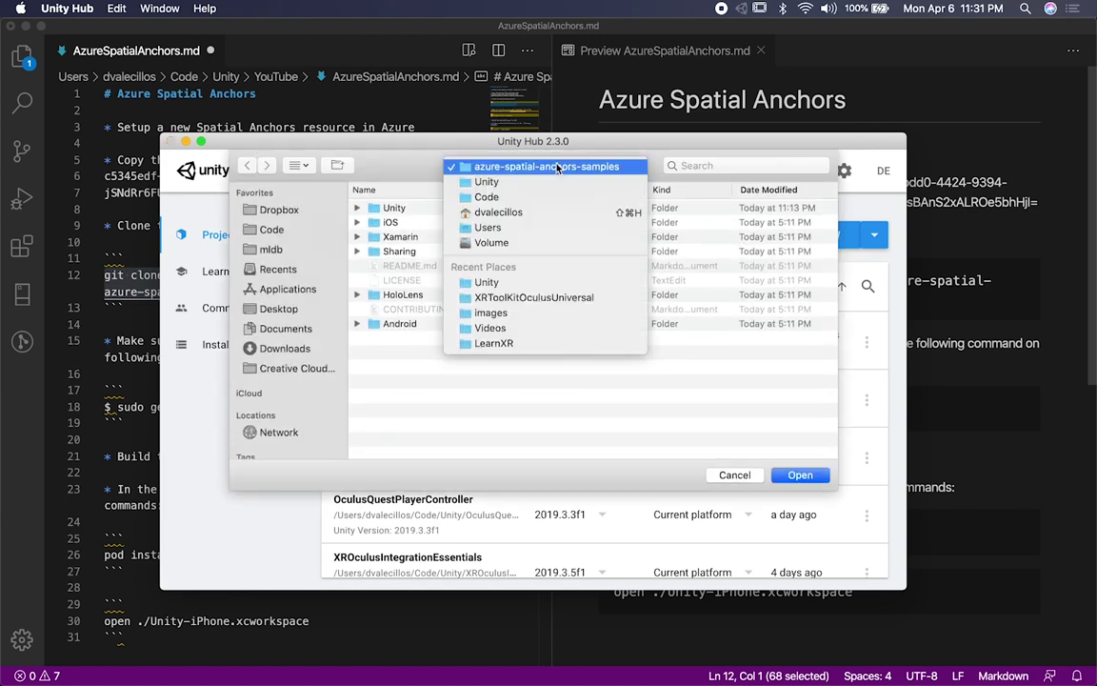
{"action": "left_click", "coordinate": [538, 183]}
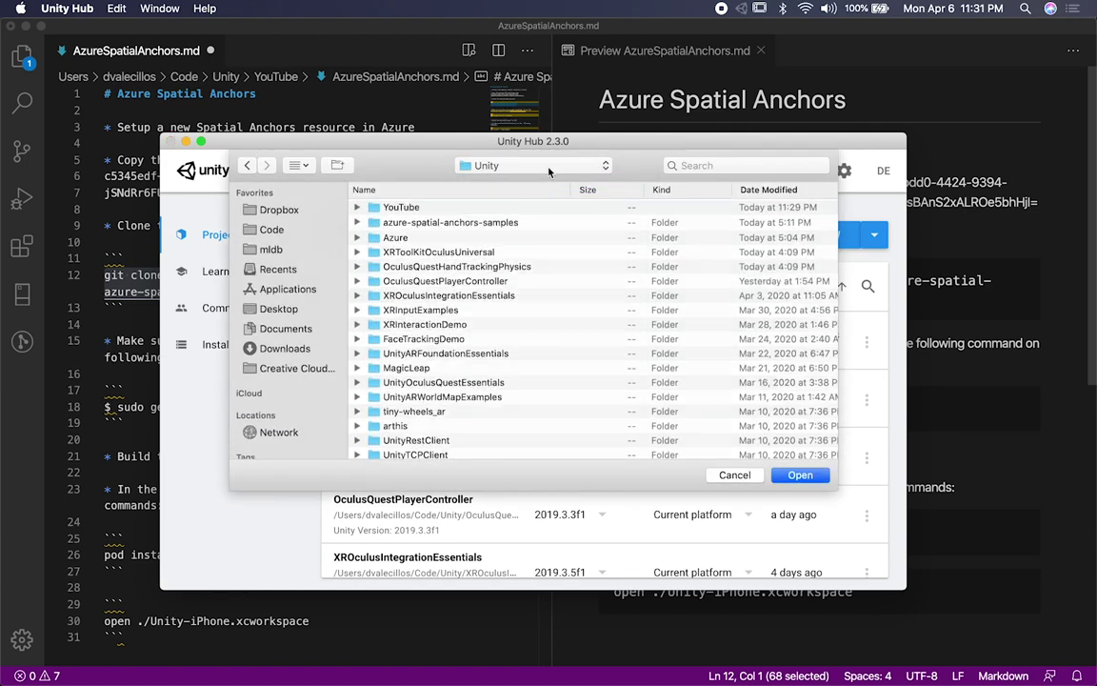
{"action": "double_click", "coordinate": [402, 210]}
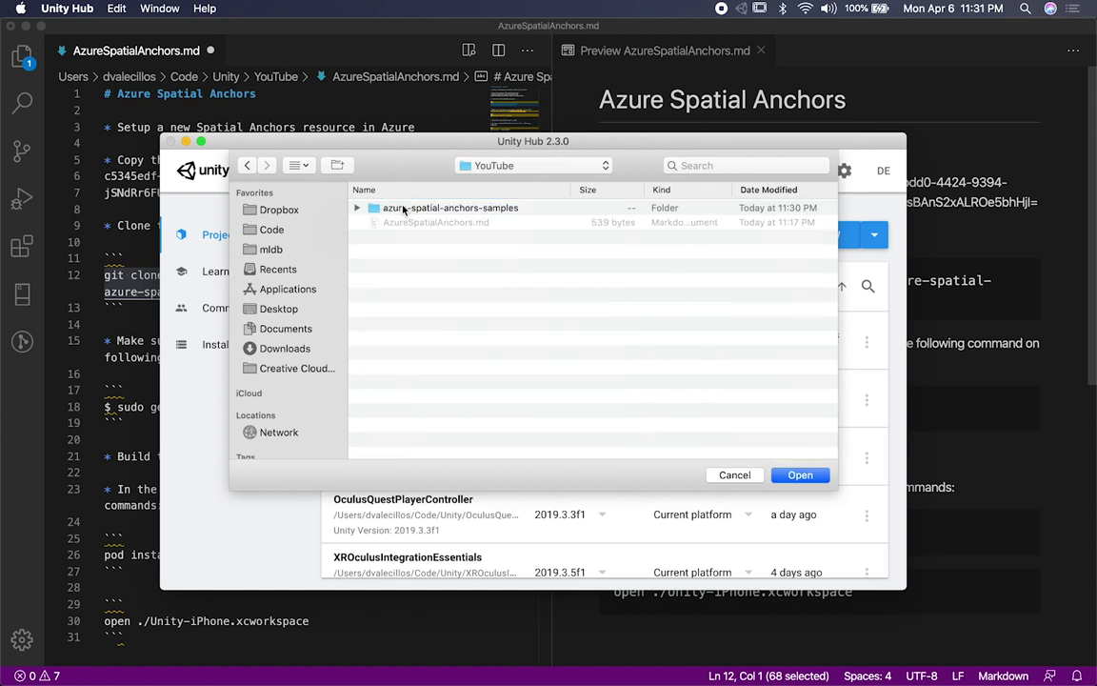
{"action": "double_click", "coordinate": [405, 209]}
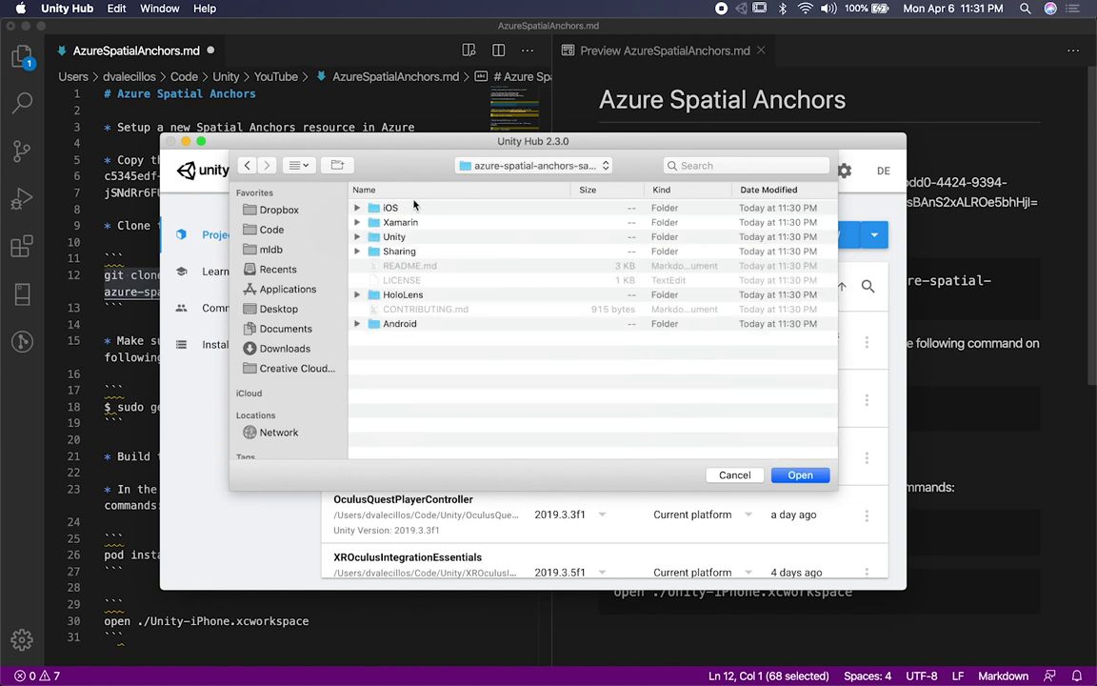
{"action": "double_click", "coordinate": [397, 241]}
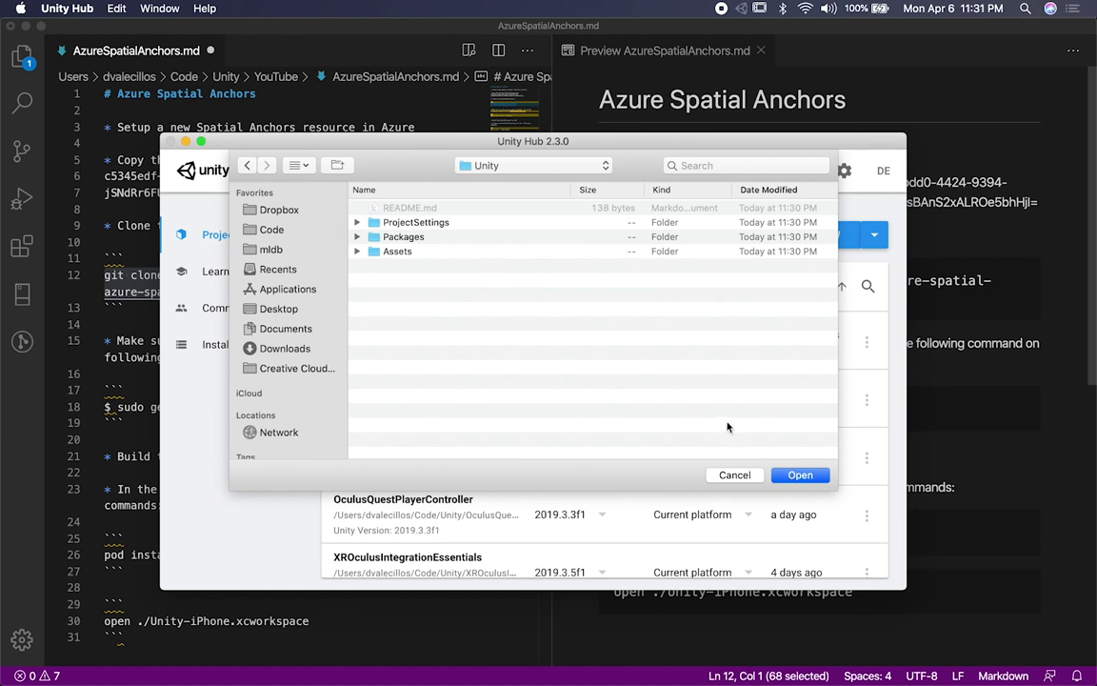
{"action": "left_click", "coordinate": [734, 475]}
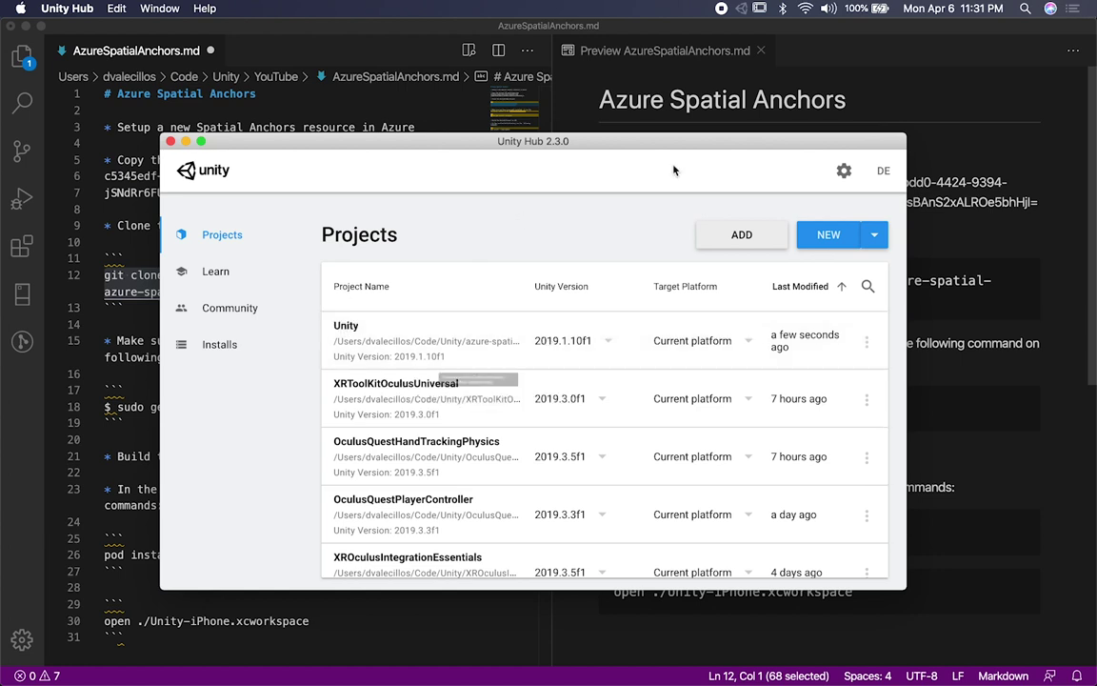
{"action": "left_click", "coordinate": [171, 142]}
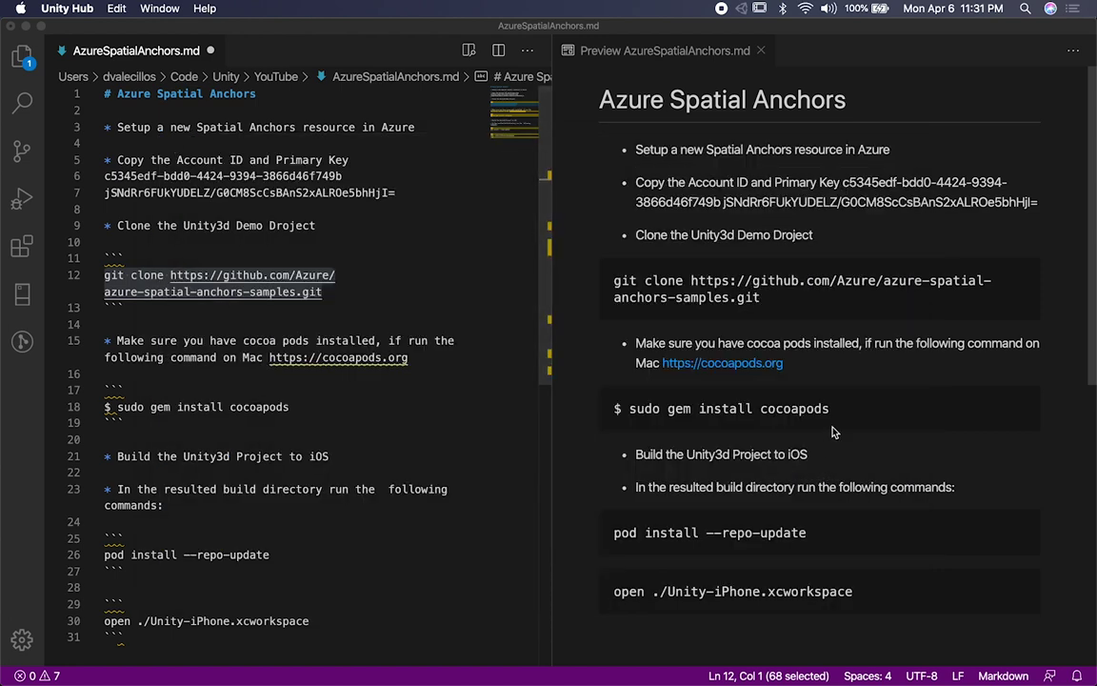
Switch to the Unity editor, show the AzureSpatialAnchors.SDK folder contents, and widen the project area and folder tree.
{"action": "mouse_move", "coordinate": [1047, 672]}
{"action": "left_click", "coordinate": [817, 658]}
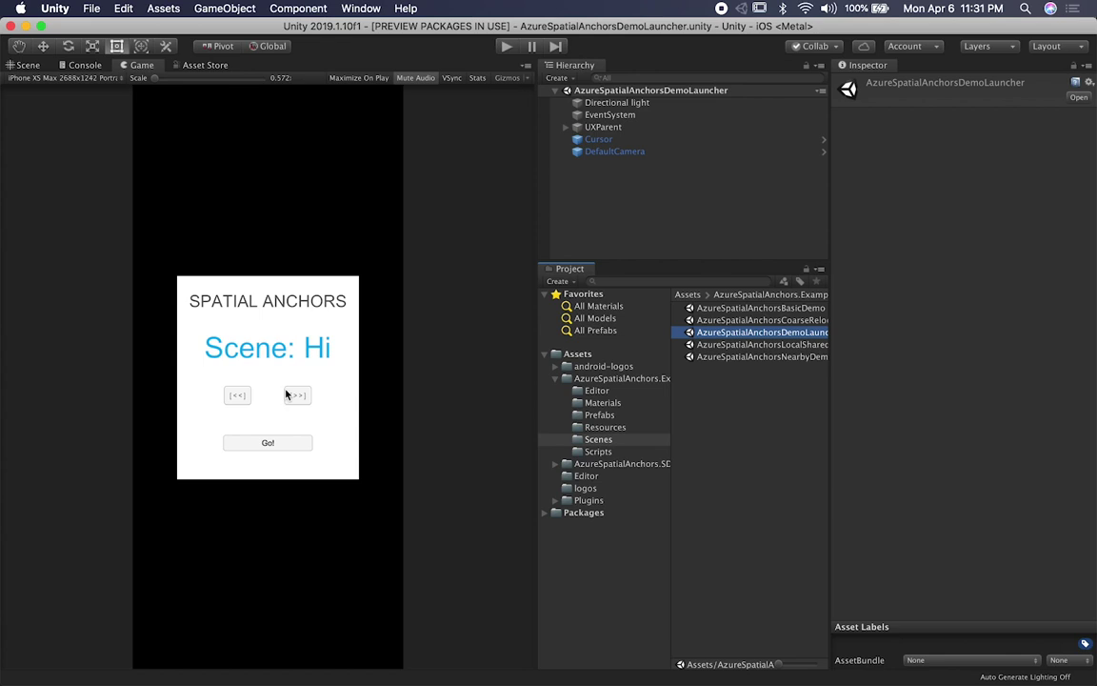
{"action": "left_click_drag", "start_coordinate": [537, 198], "coordinate": [463, 196]}
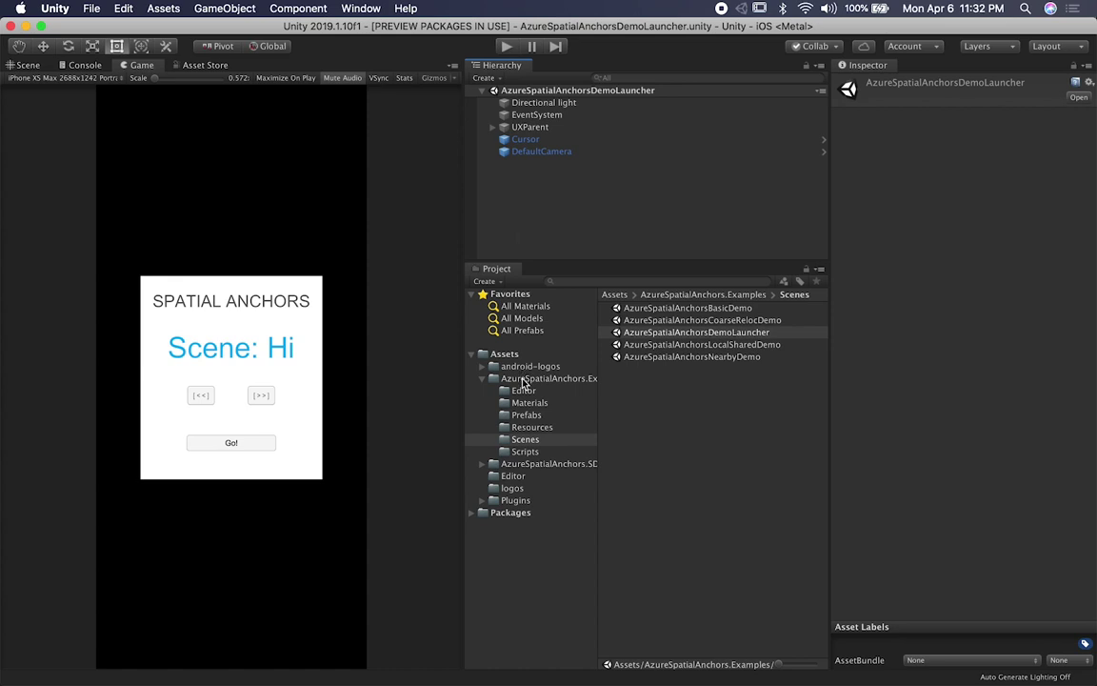
{"action": "left_click", "coordinate": [570, 464]}
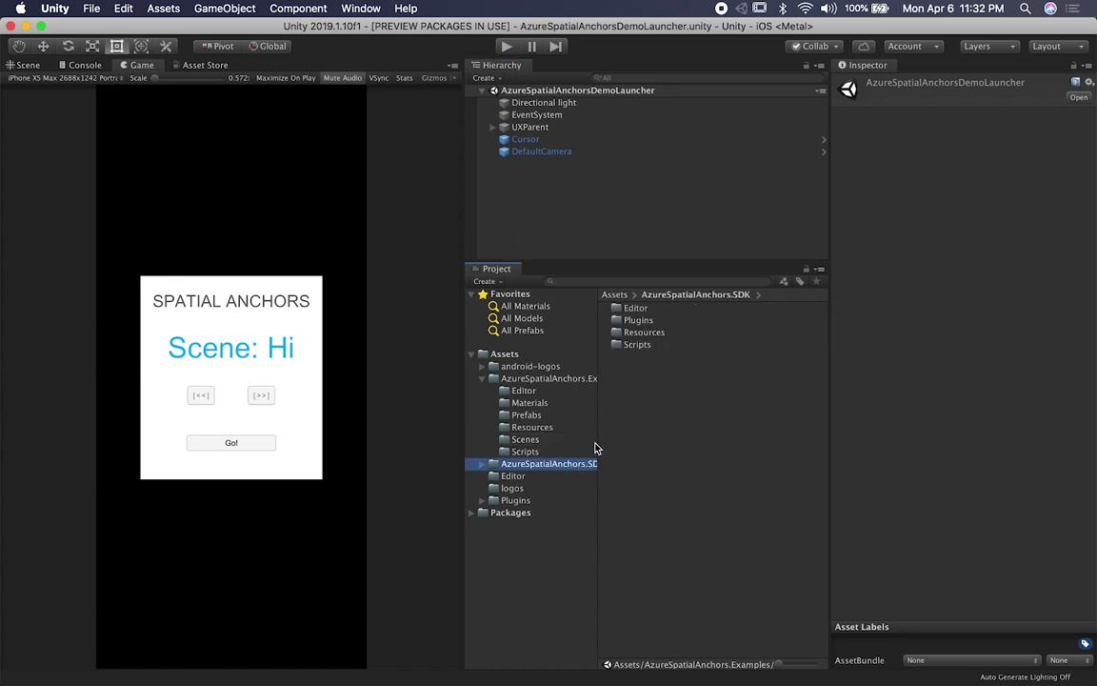
{"action": "left_click_drag", "start_coordinate": [600, 440], "coordinate": [664, 440]}
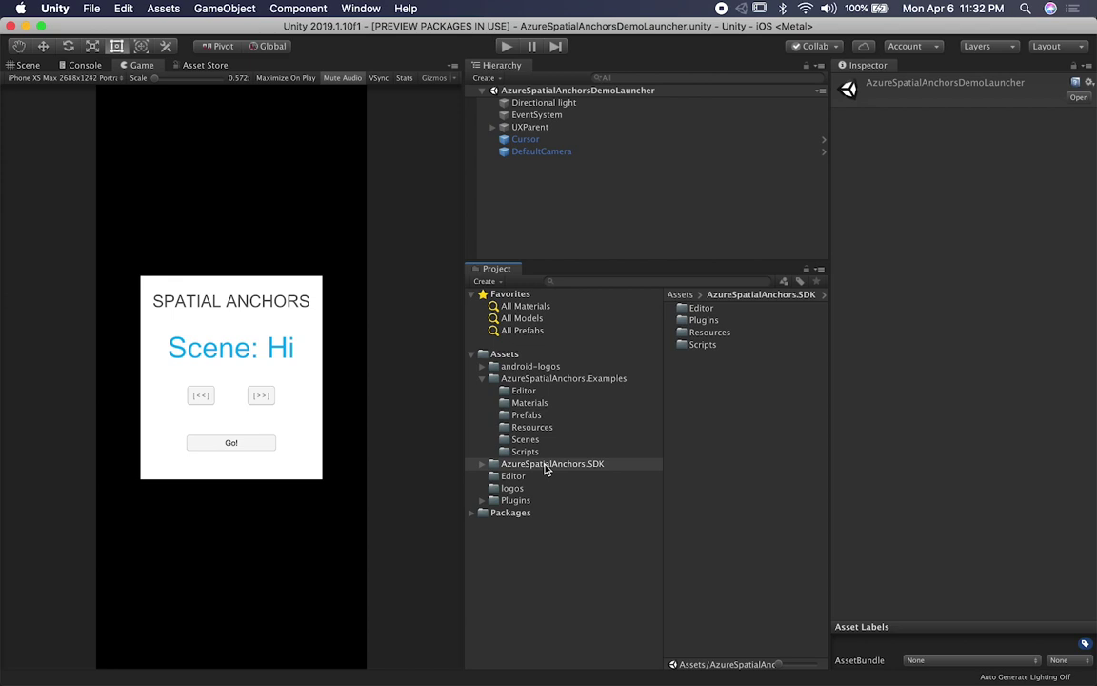
Inspect SpatialAnchorConfig from the SDK's Resources folder with the Inspector widened, keeping Api Key as its authentication mode.
{"action": "left_click", "coordinate": [718, 335]}
{"action": "double_click", "coordinate": [718, 335]}
{"action": "left_click", "coordinate": [735, 309]}
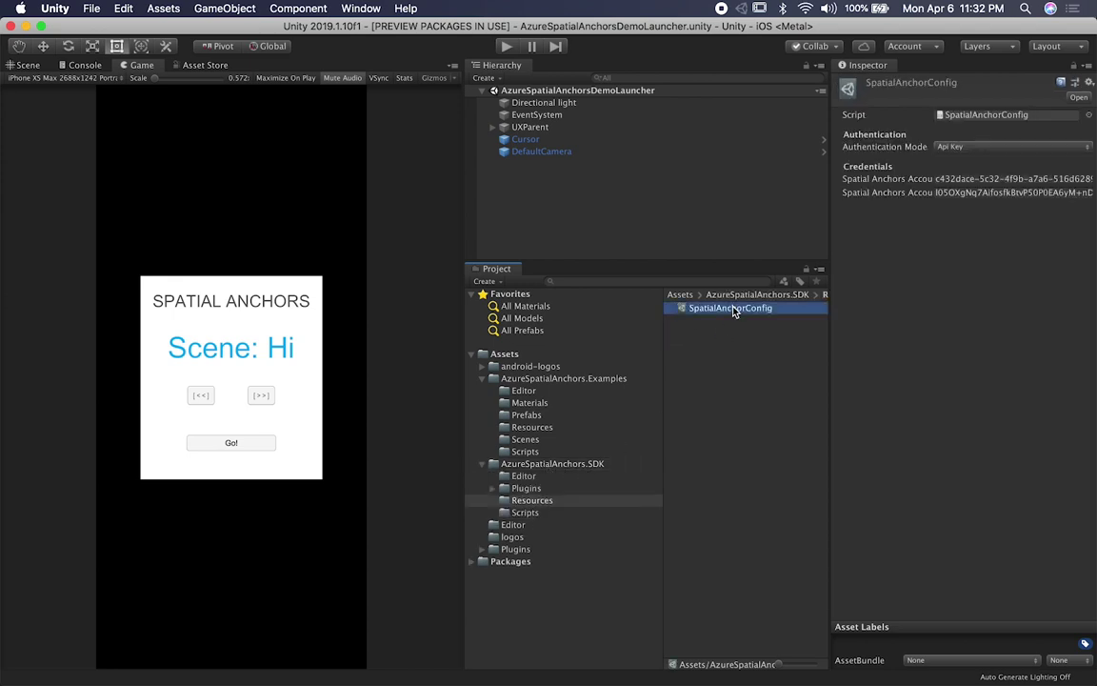
{"action": "left_click_drag", "start_coordinate": [828, 225], "coordinate": [674, 237]}
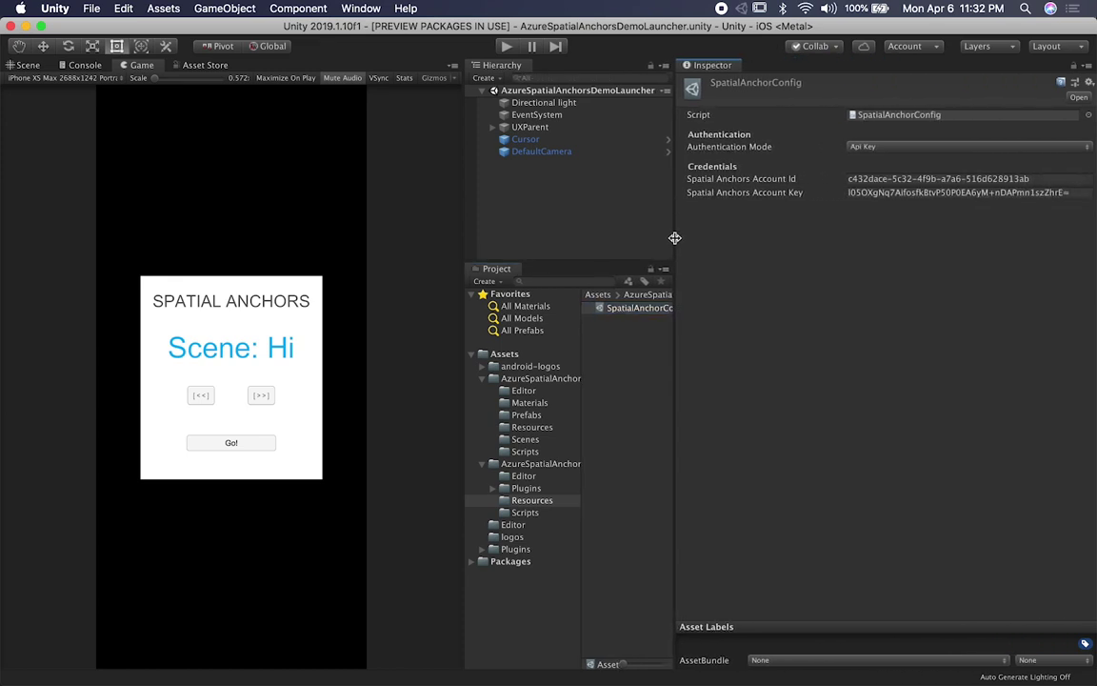
{"action": "left_click", "coordinate": [868, 156]}
{"action": "left_click", "coordinate": [863, 149]}
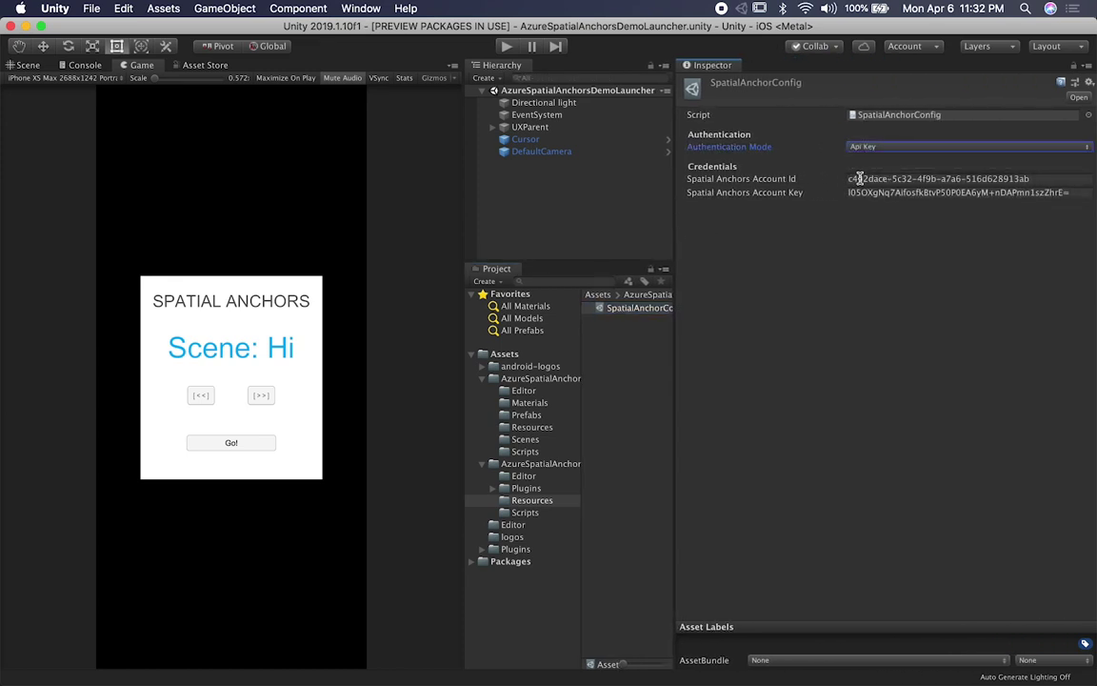
Clear the Spatial Anchors Account Id and Account Key in SpatialAnchorConfig and switch to the VS Code notes.
{"action": "left_click", "coordinate": [892, 178]}
{"action": "key", "text": "super+a"}
{"action": "key", "text": "BackSpace"}
{"action": "key", "text": "Tab"}
{"action": "key", "text": "BackSpace"}
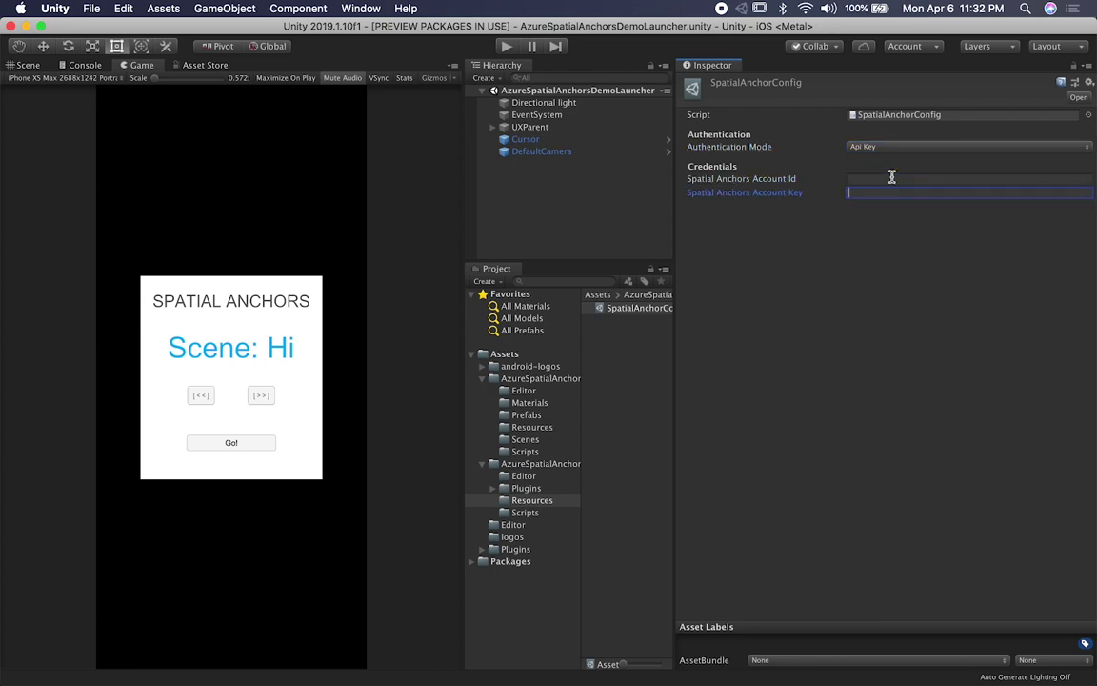
{"action": "key", "text": "super+Tab"}
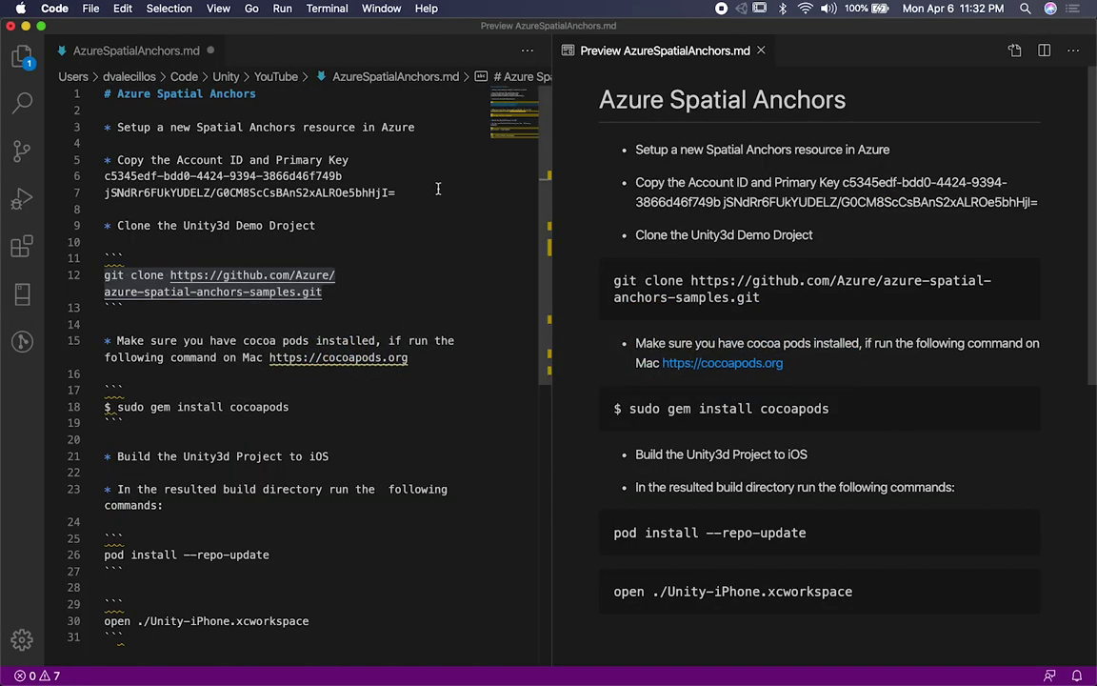
Copy the account ID from the VS Code notes into SpatialAnchorConfig's Spatial Anchors Account Id field in Unity.
{"action": "left_click", "coordinate": [371, 172]}
{"action": "key", "text": "shift+Home"}
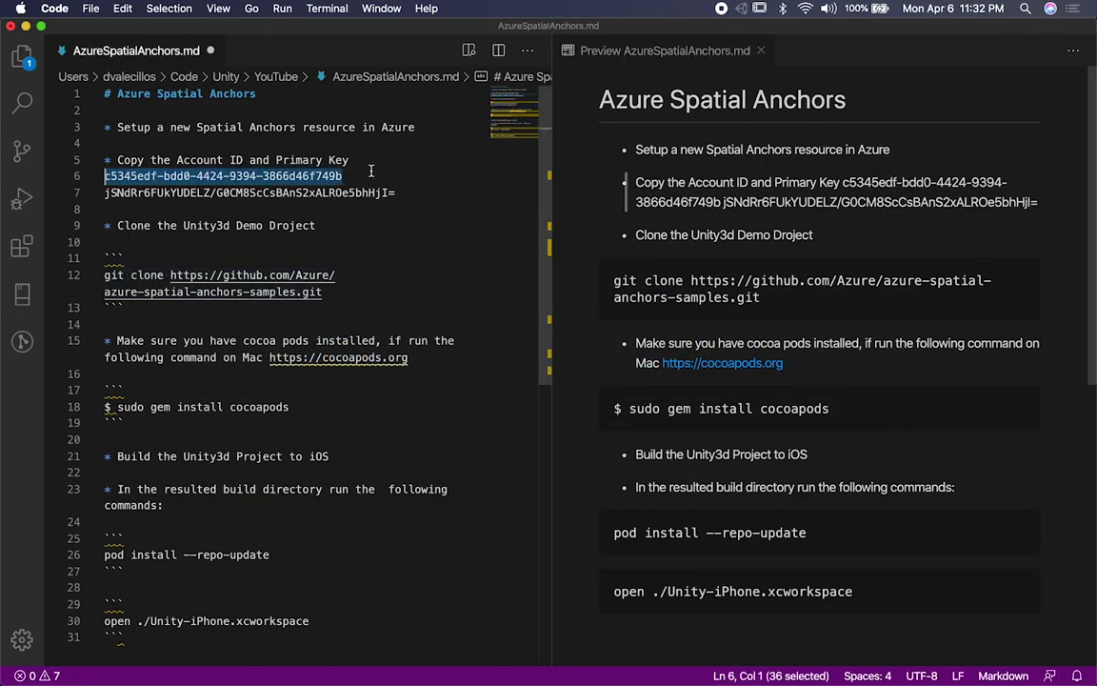
{"action": "key", "text": "super+c"}
{"action": "key", "text": "super+Tab"}
{"action": "left_click", "coordinate": [876, 179]}
{"action": "key", "text": "super+v"}
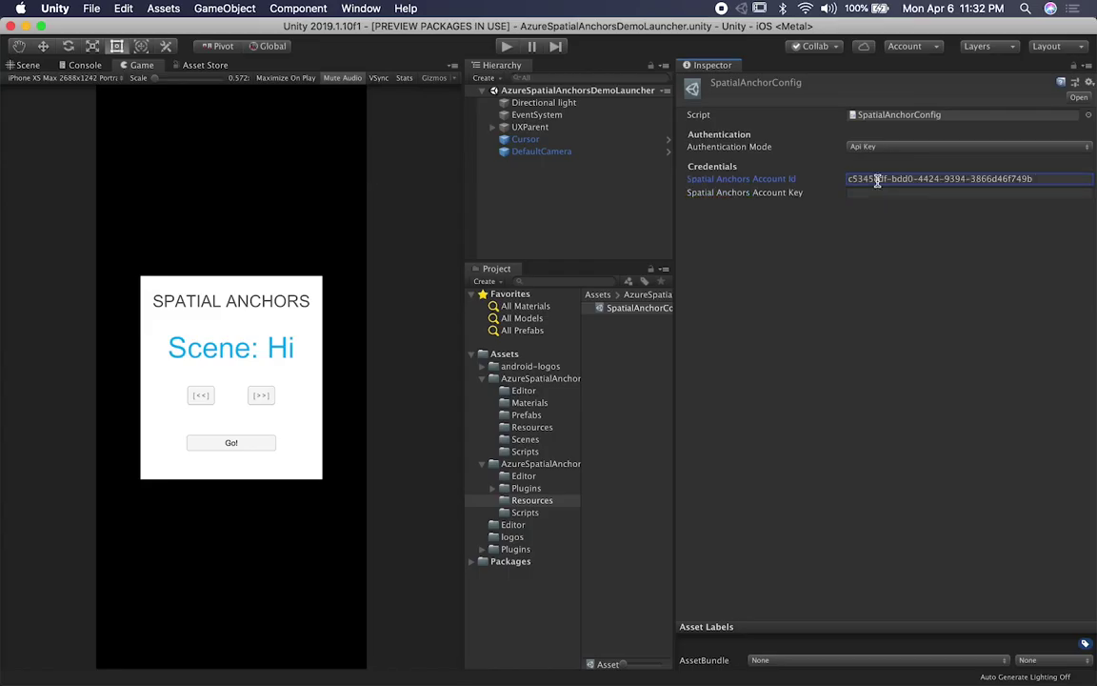
Copy the primary key from the VS Code notes into SpatialAnchorConfig's Spatial Anchors Account Key field in Unity.
{"action": "key", "text": "super+Tab"}
{"action": "left_click", "coordinate": [399, 189]}
{"action": "key", "text": "shift+Home"}
{"action": "key", "text": "super+c"}
{"action": "key", "text": "super+Tab"}
{"action": "left_click", "coordinate": [877, 192]}
{"action": "key", "text": "super+v"}
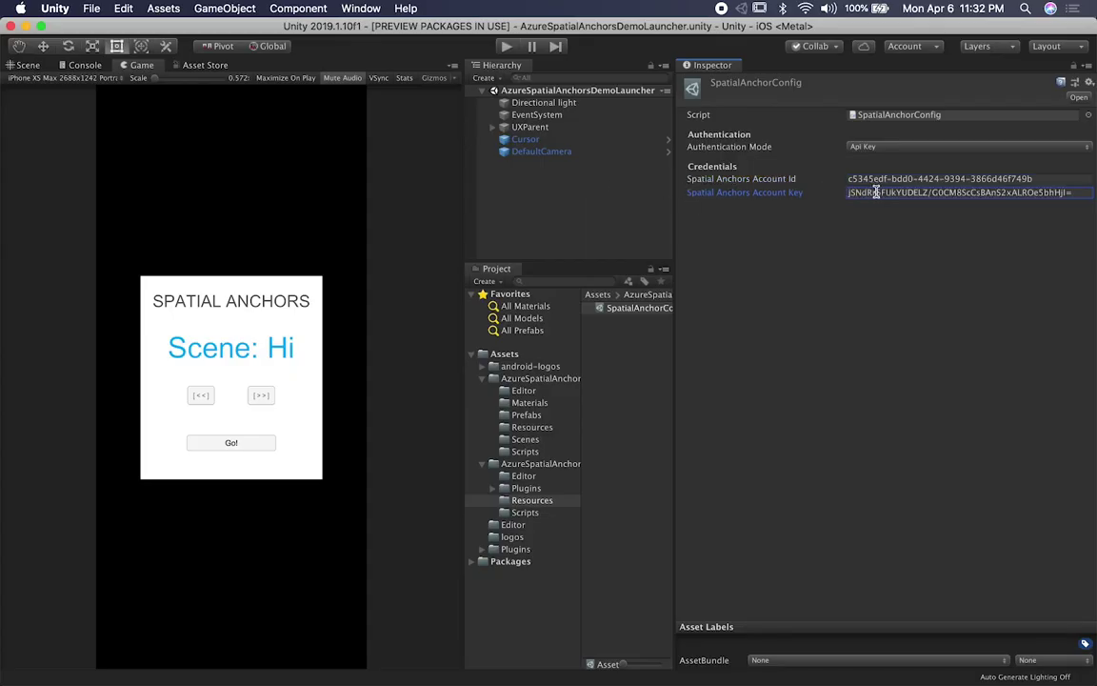
Open the Player settings for iOS from Build Settings and close the Build Settings window.
{"action": "left_click", "coordinate": [90, 7]}
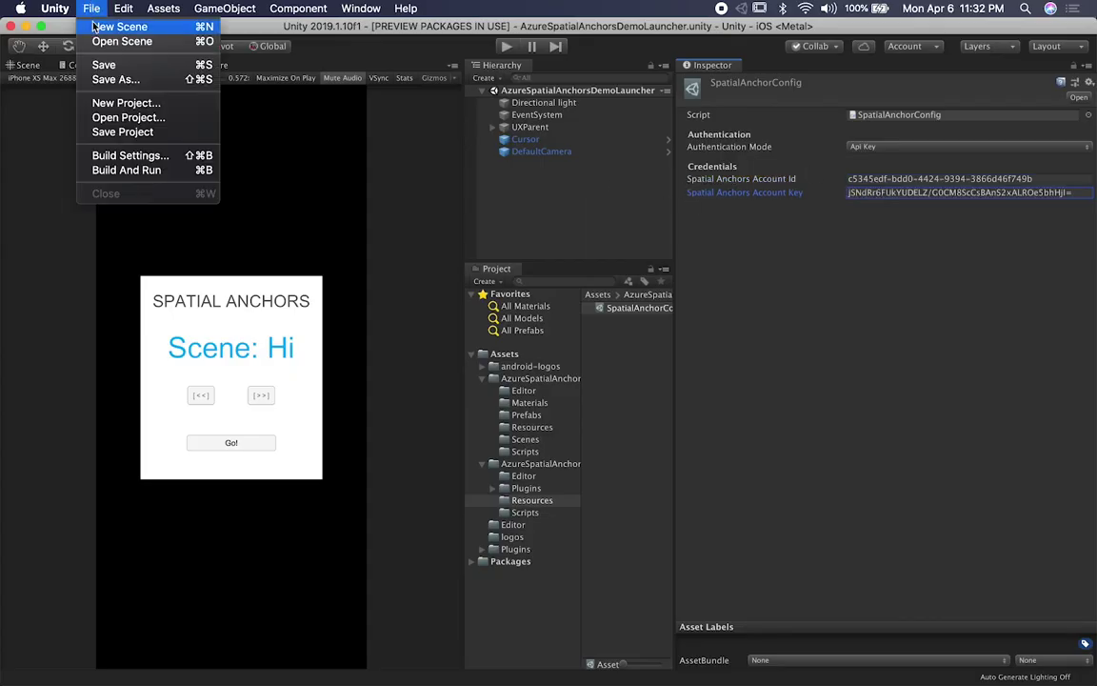
{"action": "left_click", "coordinate": [119, 157]}
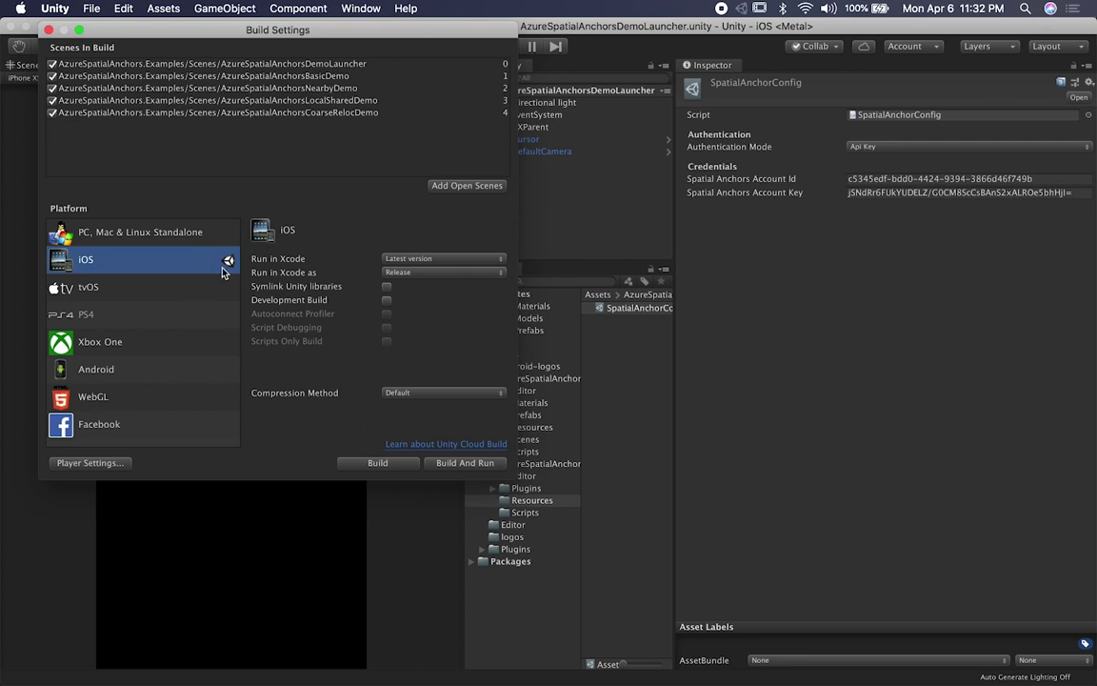
{"action": "left_click", "coordinate": [102, 464]}
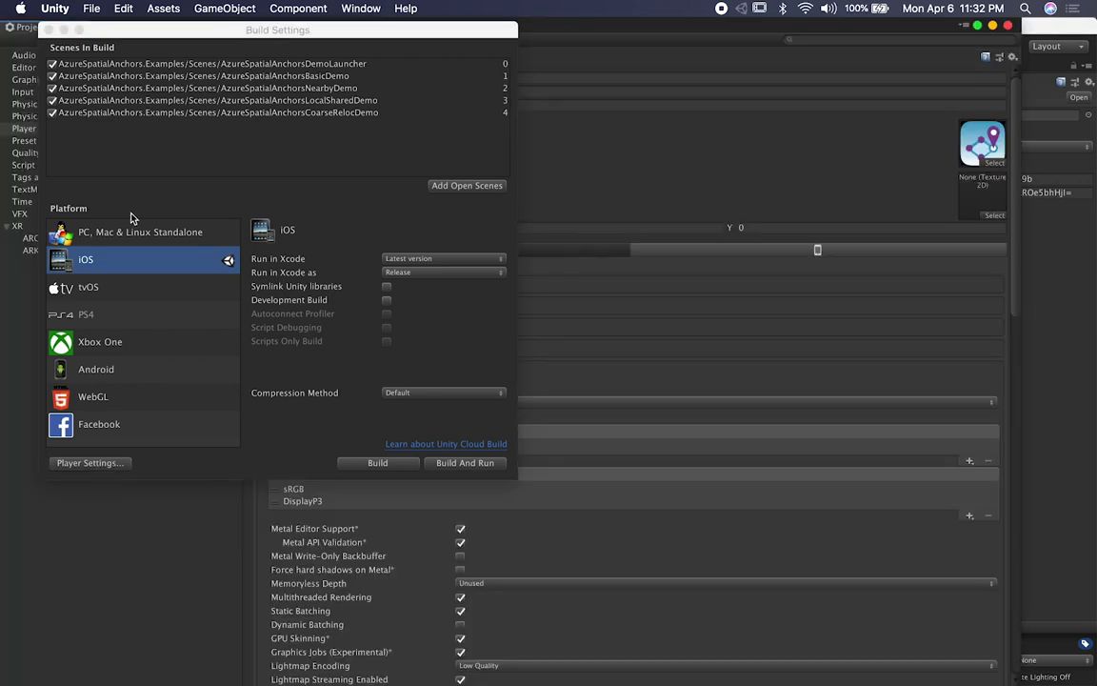
{"action": "left_click", "coordinate": [49, 29]}
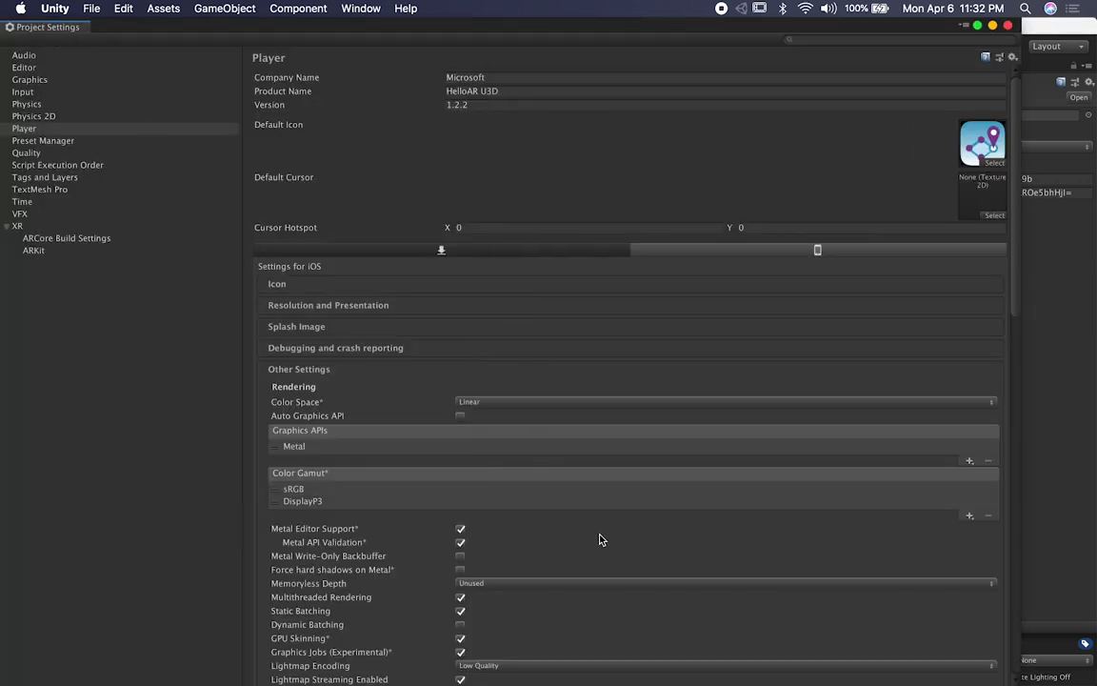
Examine the Bundle Identifier and Version under Identification in the iOS Player settings.
{"action": "scroll", "coordinate": [600, 540], "scroll_direction": "down", "scroll_amount": 10}
{"action": "left_click", "coordinate": [487, 428]}
{"action": "left_click", "coordinate": [629, 428]}
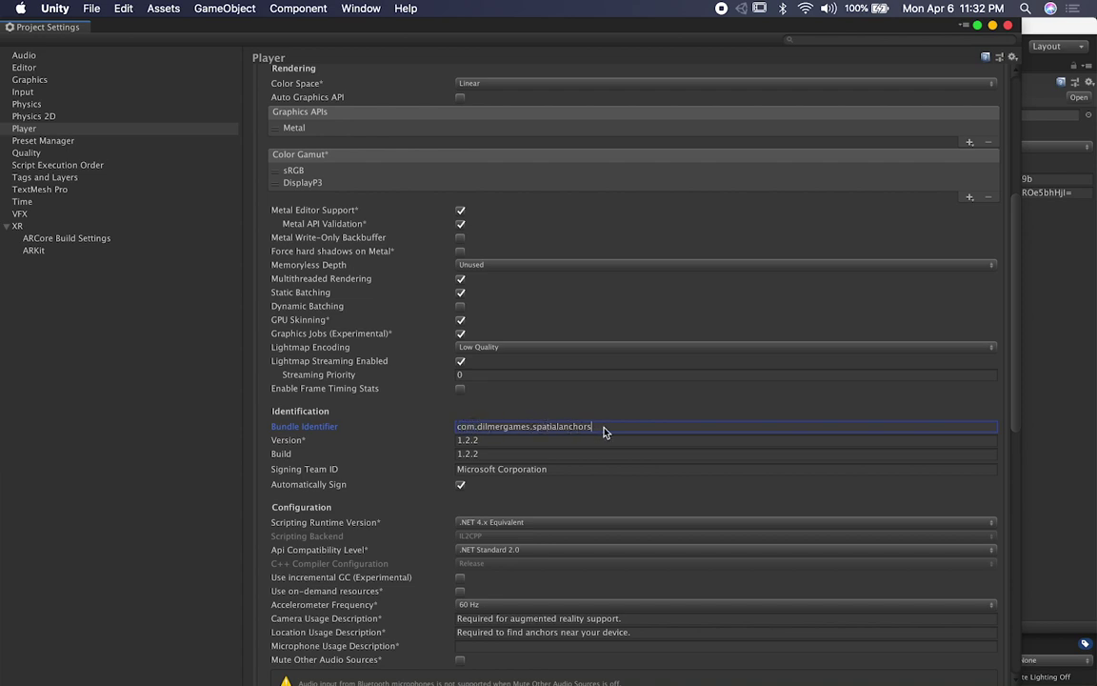
{"action": "scroll", "coordinate": [591, 430], "scroll_direction": "up", "scroll_amount": 6}
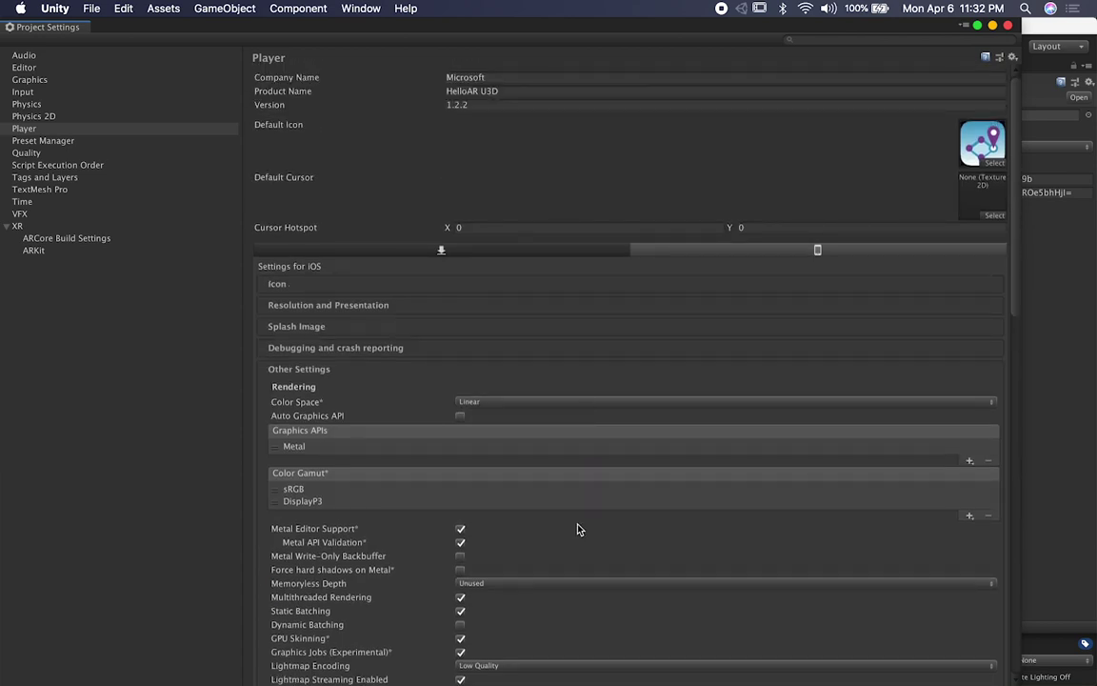
{"action": "scroll", "coordinate": [554, 460], "scroll_direction": "down", "scroll_amount": 5}
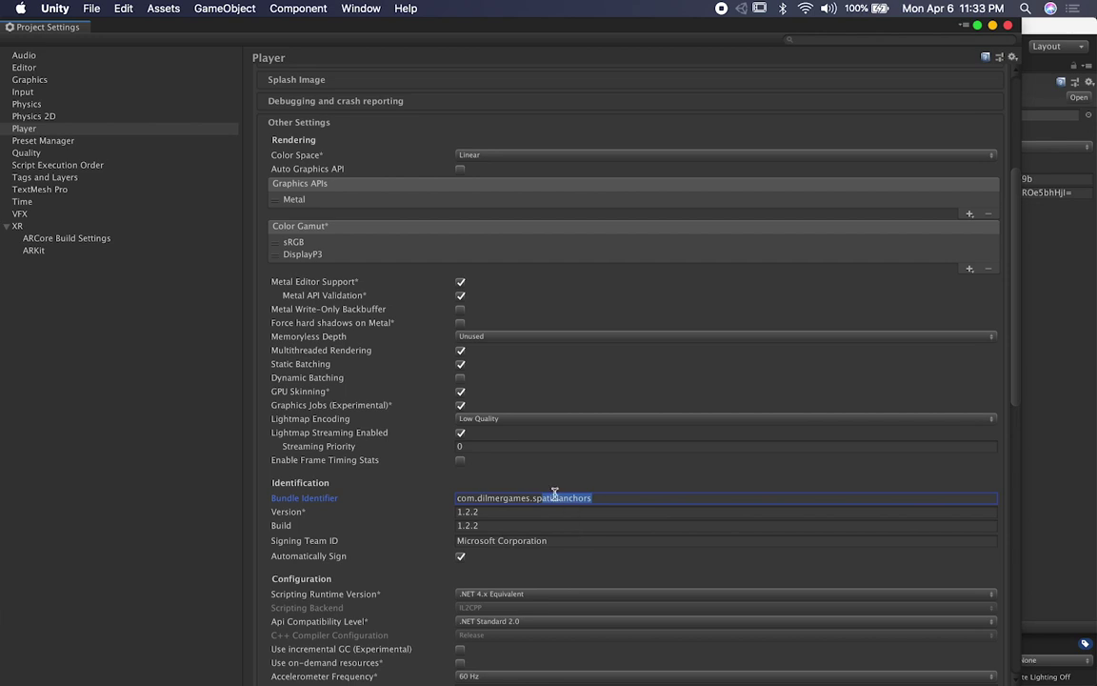
{"action": "triple_click", "coordinate": [609, 500]}
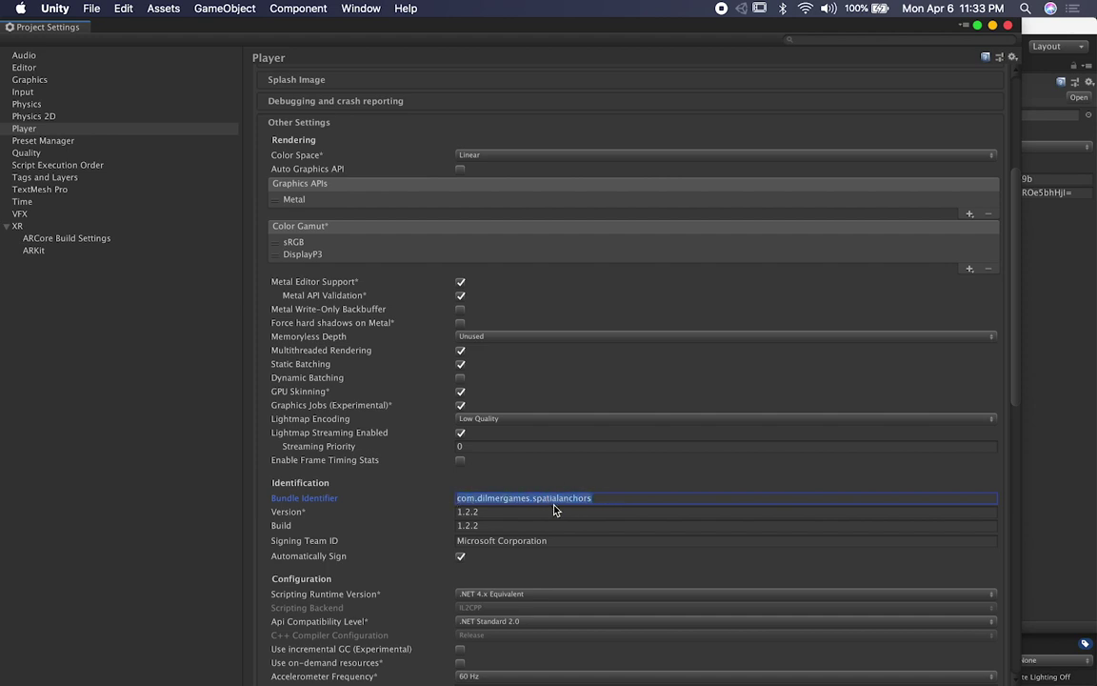
{"action": "left_click", "coordinate": [491, 515]}
{"action": "key", "text": "super+a"}
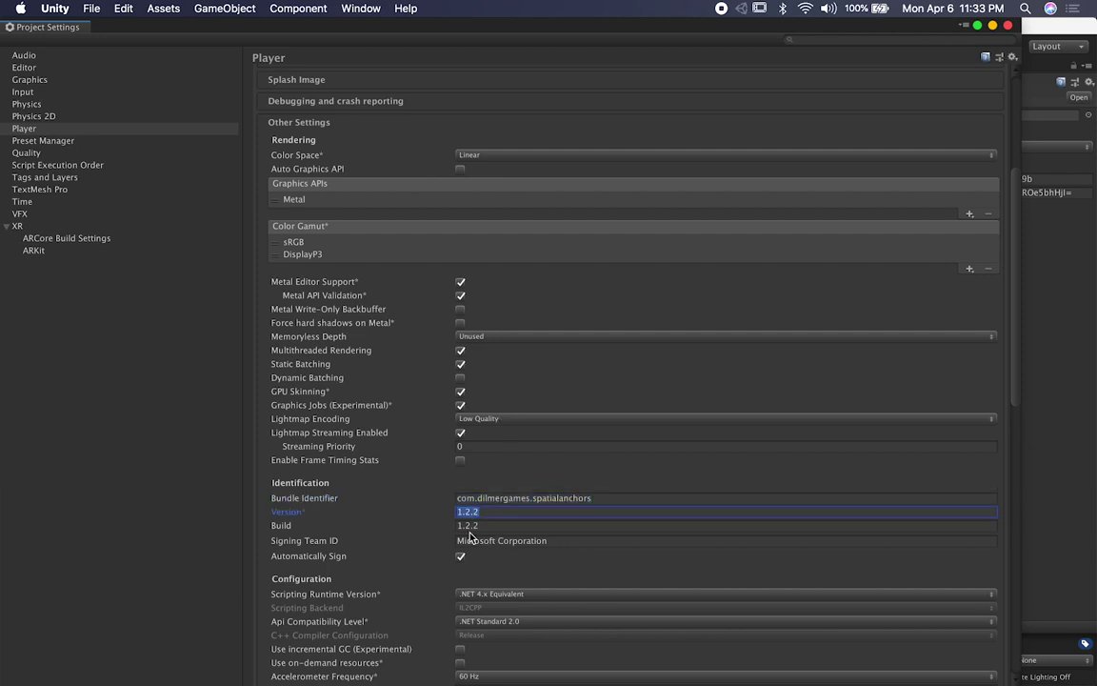
{"action": "scroll", "coordinate": [590, 372], "scroll_direction": "up", "scroll_amount": 5}
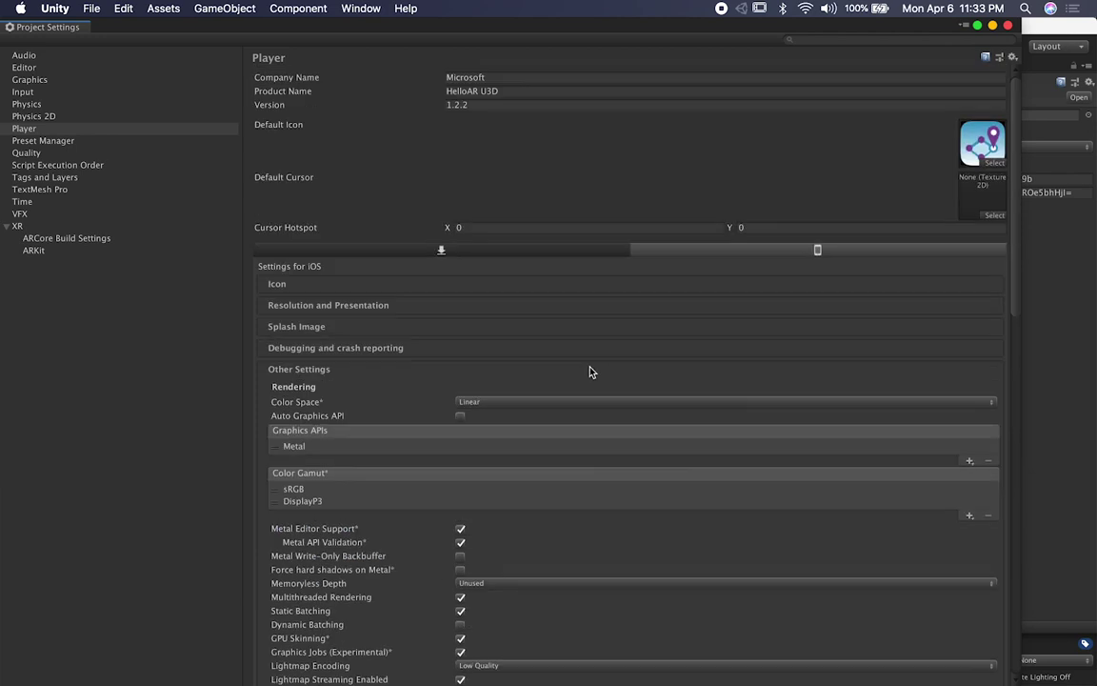
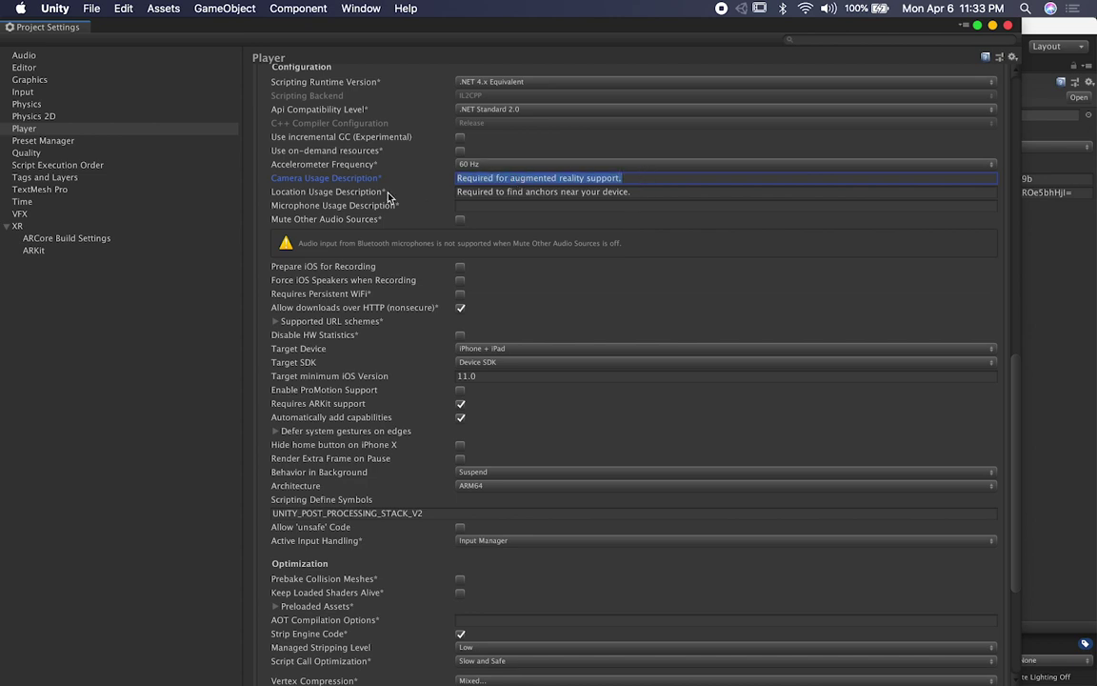
Review the usage descriptions and Supported URL schemes under Configuration in the iOS Player settings, and close Project Settings.
{"action": "mouse_move", "coordinate": [373, 197]}
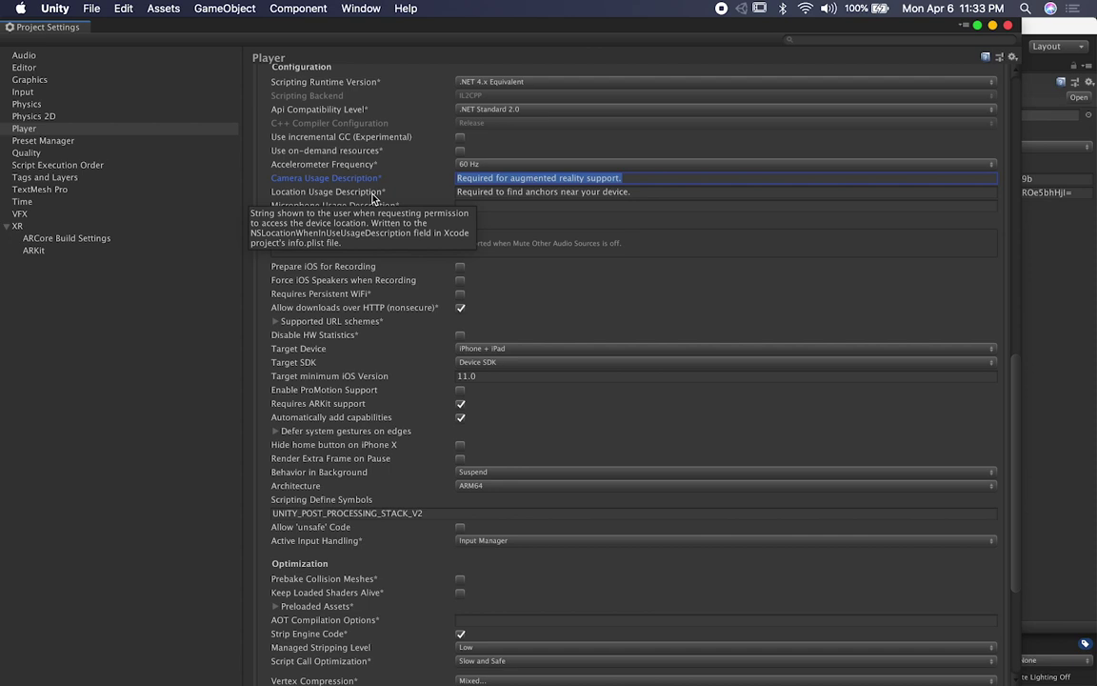
{"action": "left_click", "coordinate": [482, 191]}
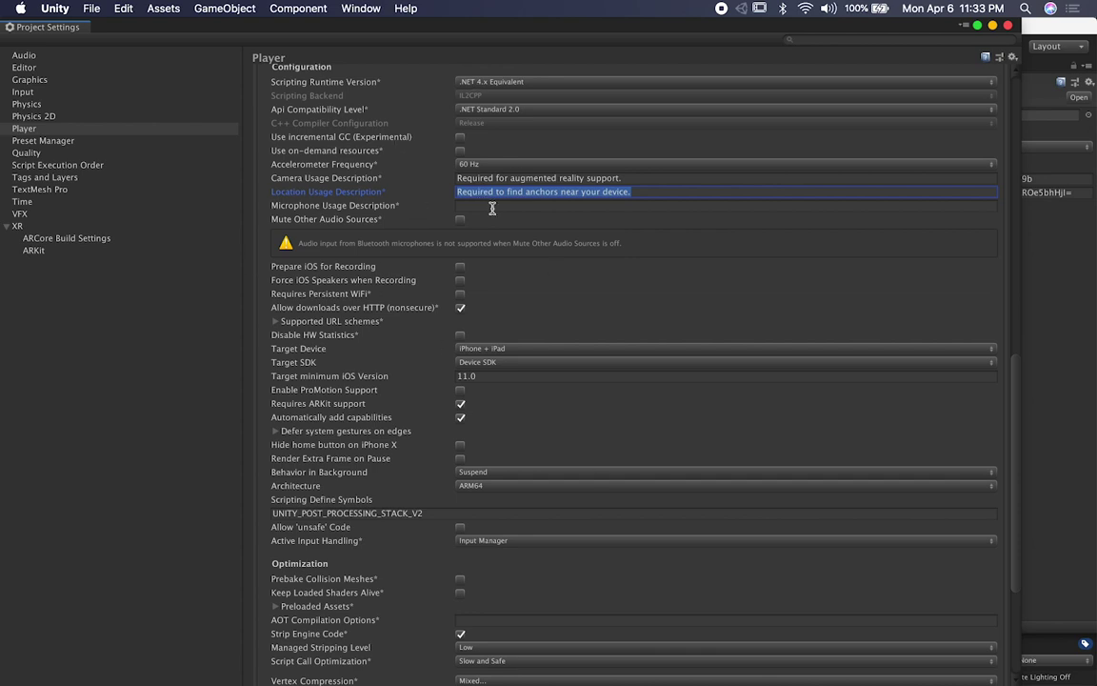
{"action": "scroll", "coordinate": [479, 261], "scroll_direction": "down", "scroll_amount": 1}
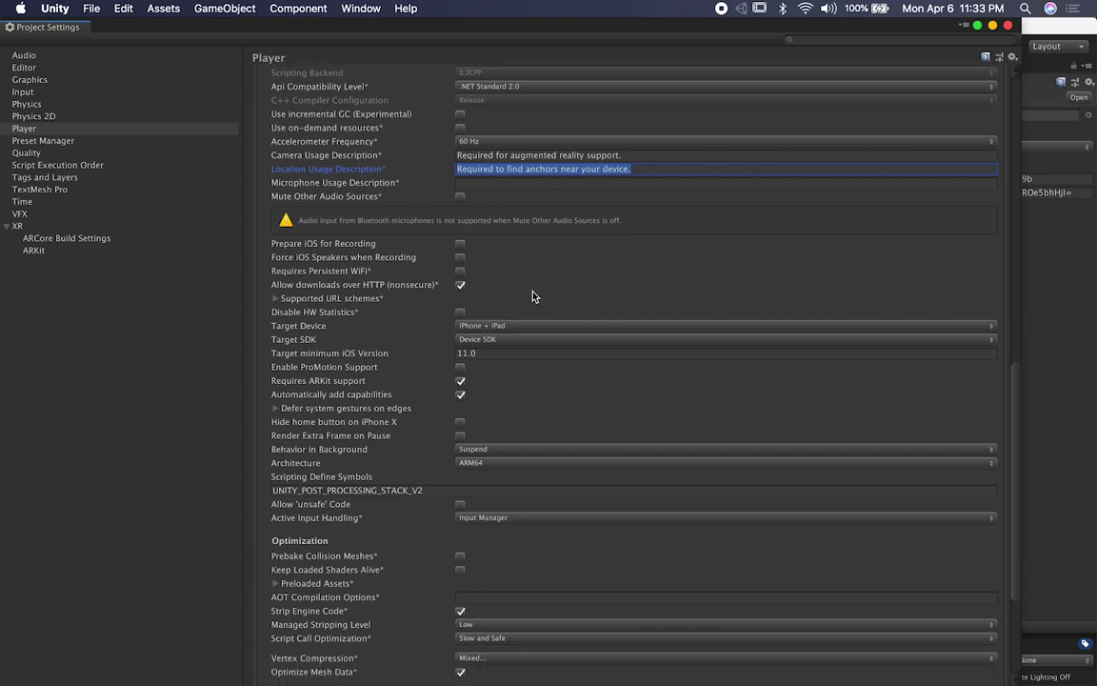
{"action": "left_click", "coordinate": [277, 298]}
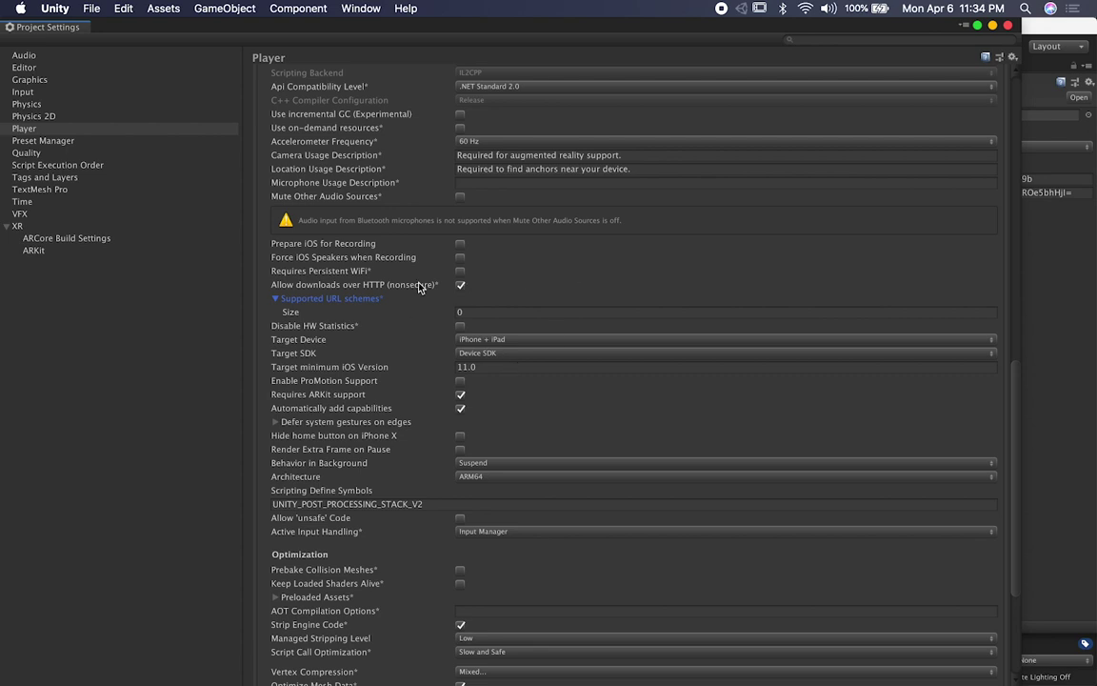
{"action": "scroll", "coordinate": [510, 371], "scroll_direction": "down", "scroll_amount": 1}
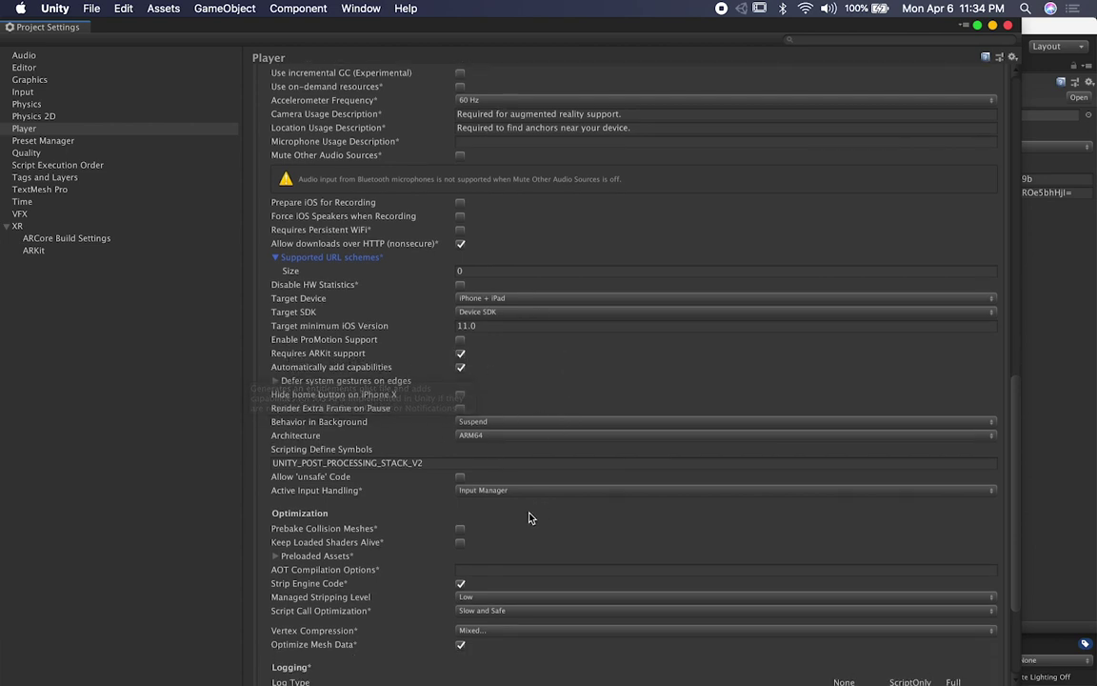
{"action": "scroll", "coordinate": [633, 374], "scroll_direction": "up", "scroll_amount": 8}
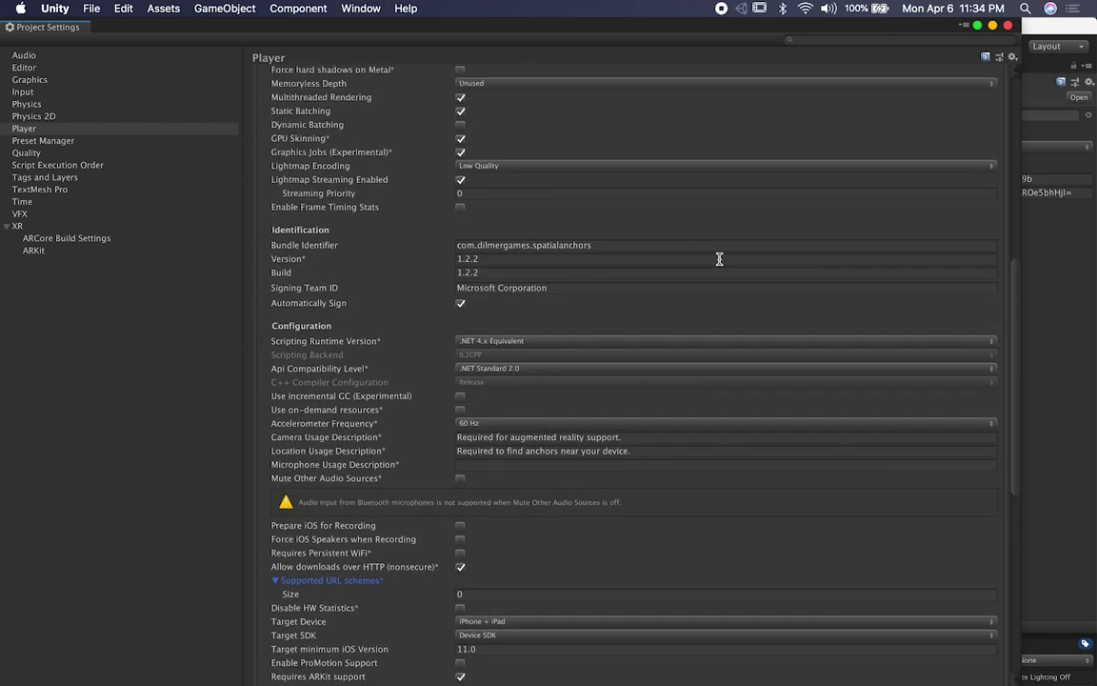
{"action": "left_click", "coordinate": [1008, 26]}
{"action": "left_click", "coordinate": [83, 9]}
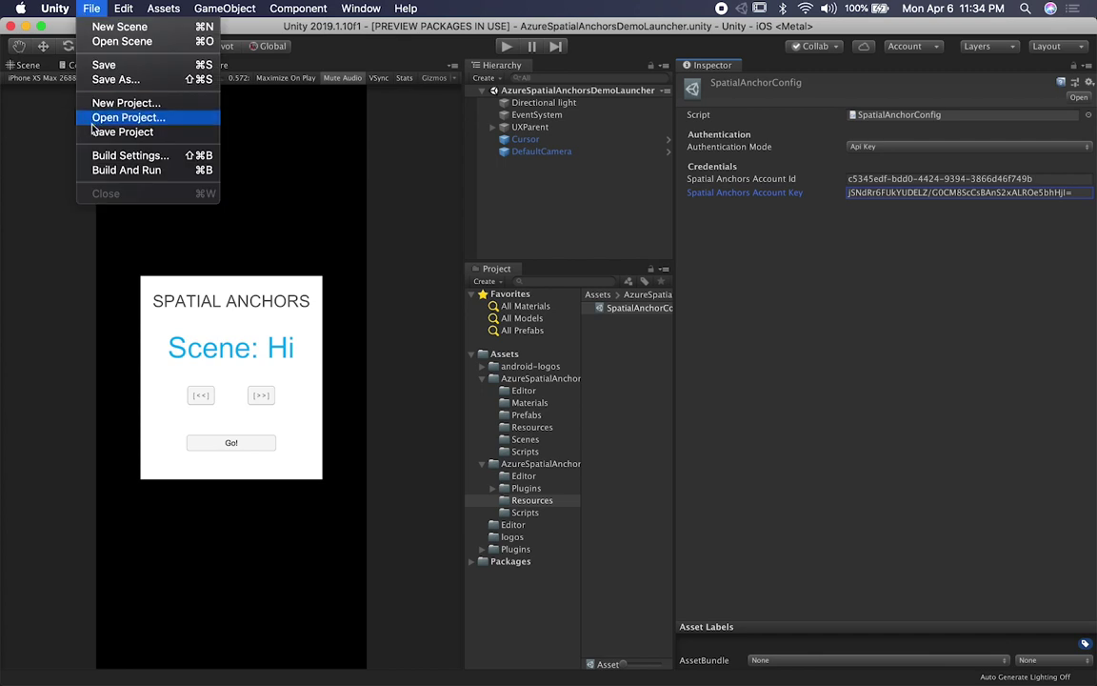
{"action": "left_click", "coordinate": [95, 151]}
{"action": "left_click", "coordinate": [371, 463]}
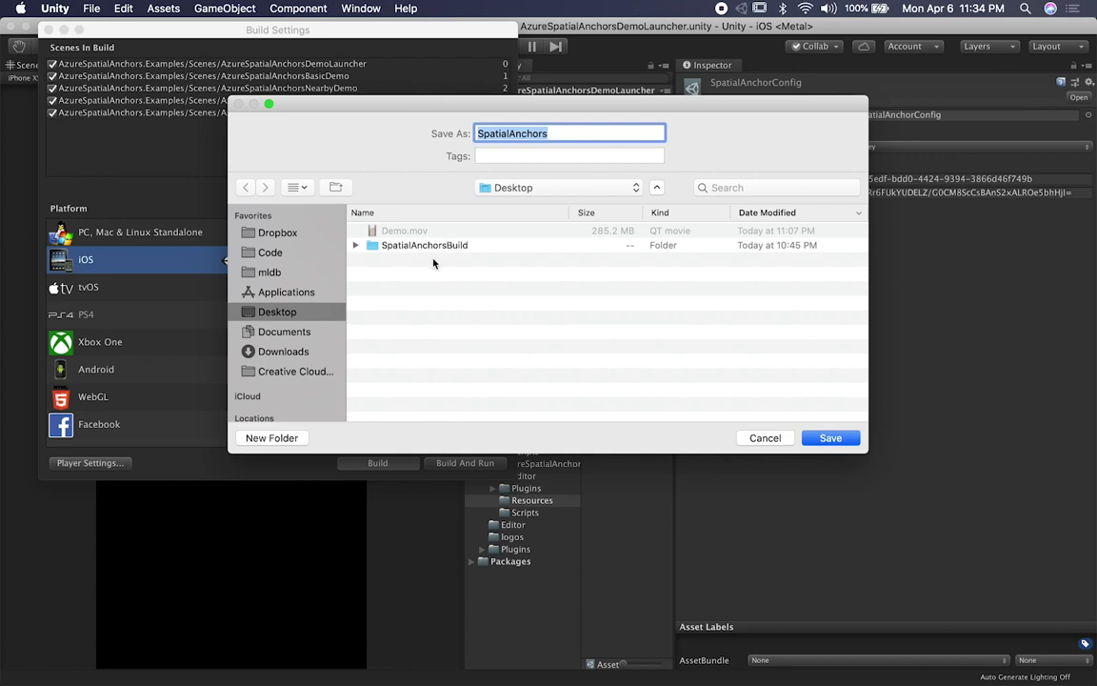
{"action": "left_click", "coordinate": [764, 438]}
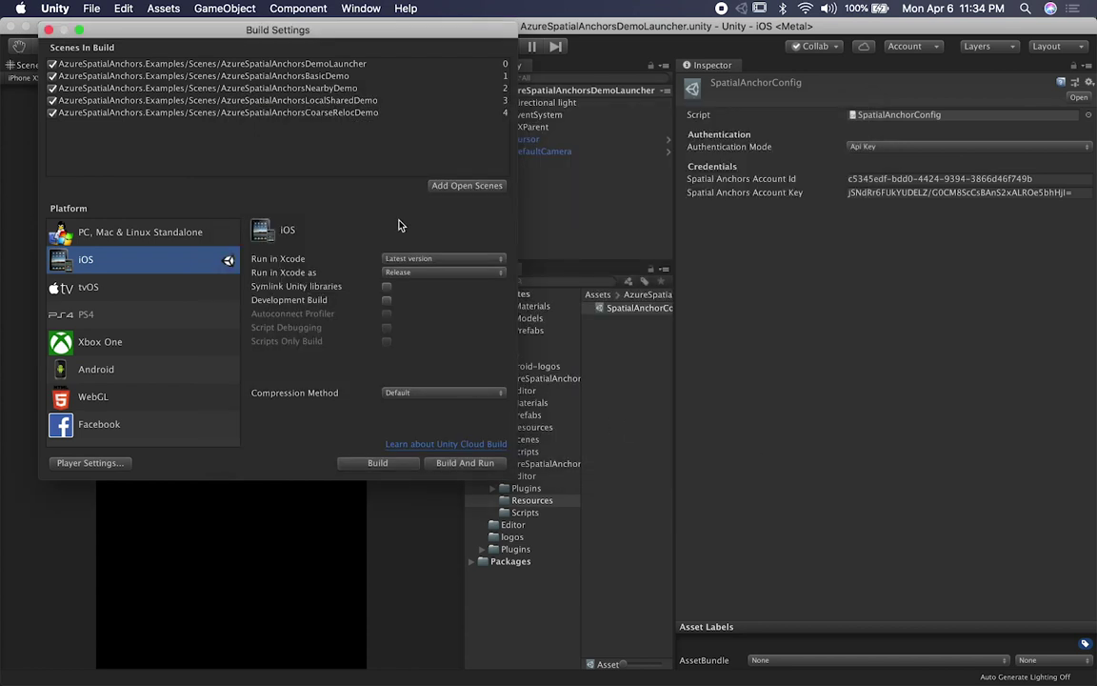
{"action": "left_click", "coordinate": [49, 30]}
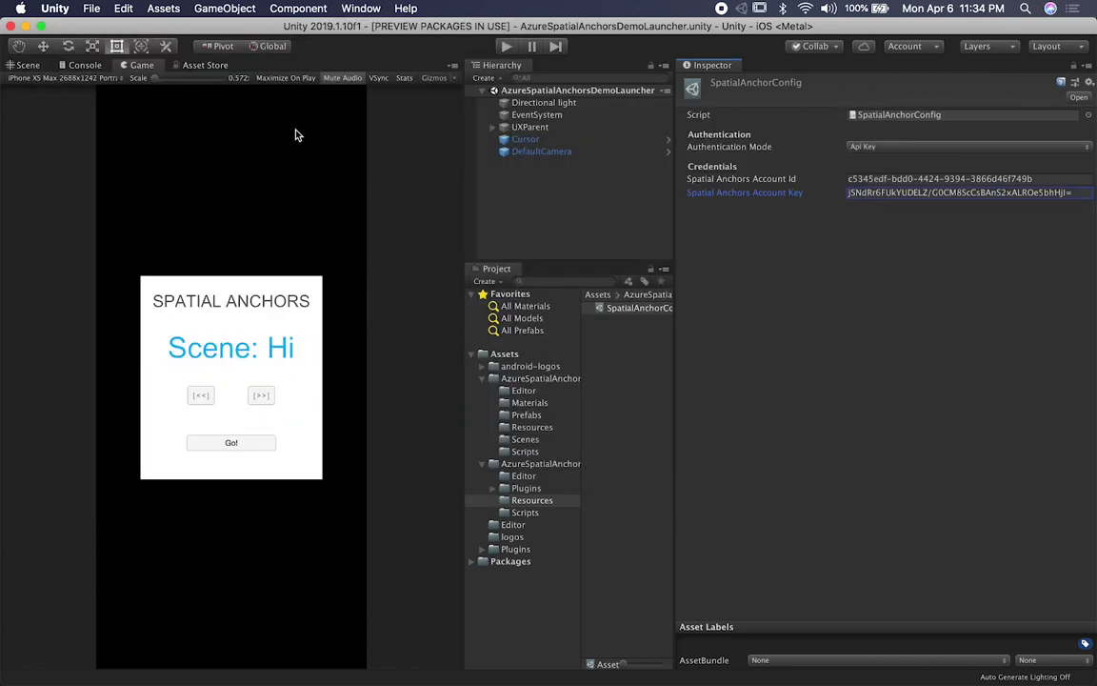
Open a new Finder window and switch to the AzureSpatialAnchors.md notes in VS Code.
{"action": "key", "text": "super+Tab"}
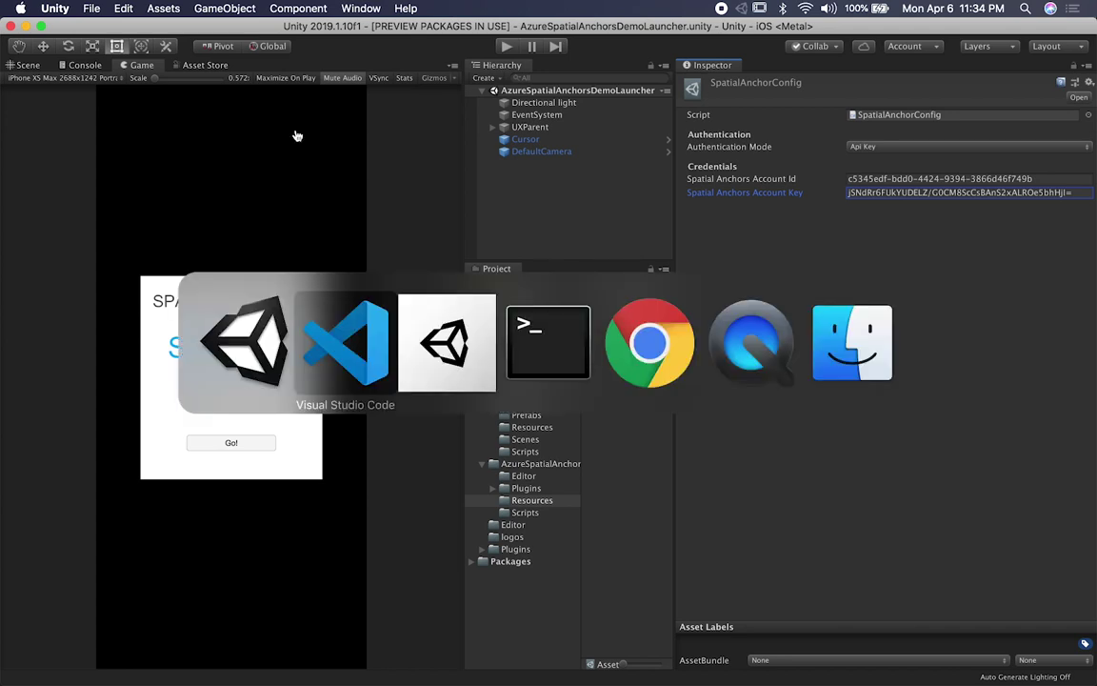
{"action": "key", "text": "super+shift+Tab"}
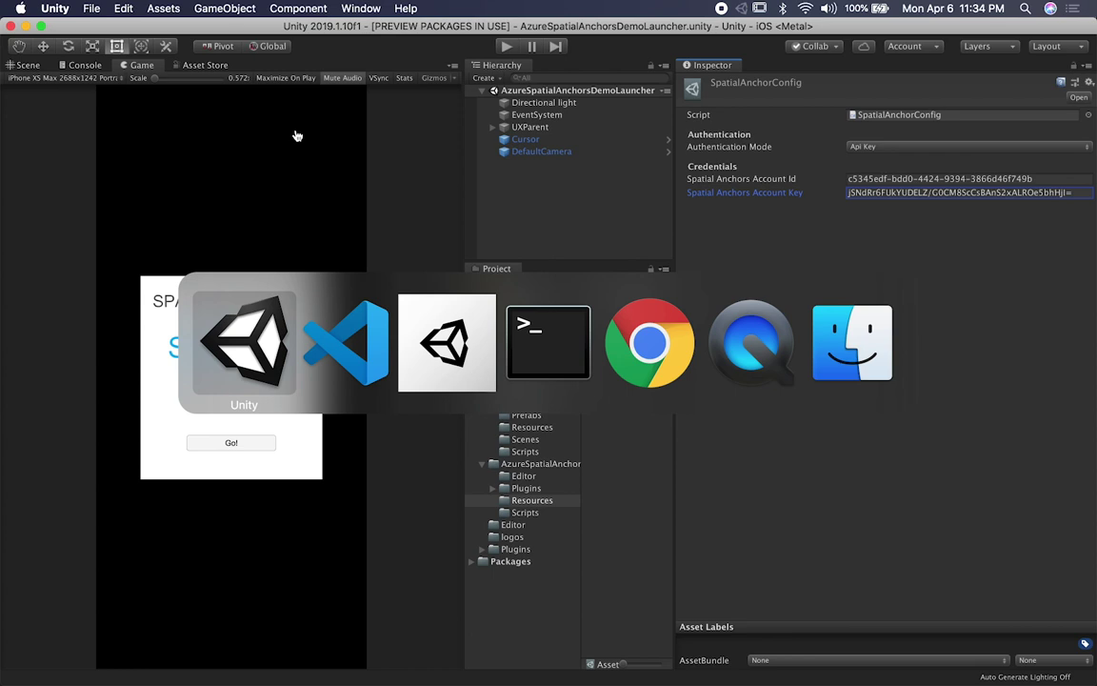
{"action": "key", "text": "super+shift+Tab"}
{"action": "key", "text": "super+n"}
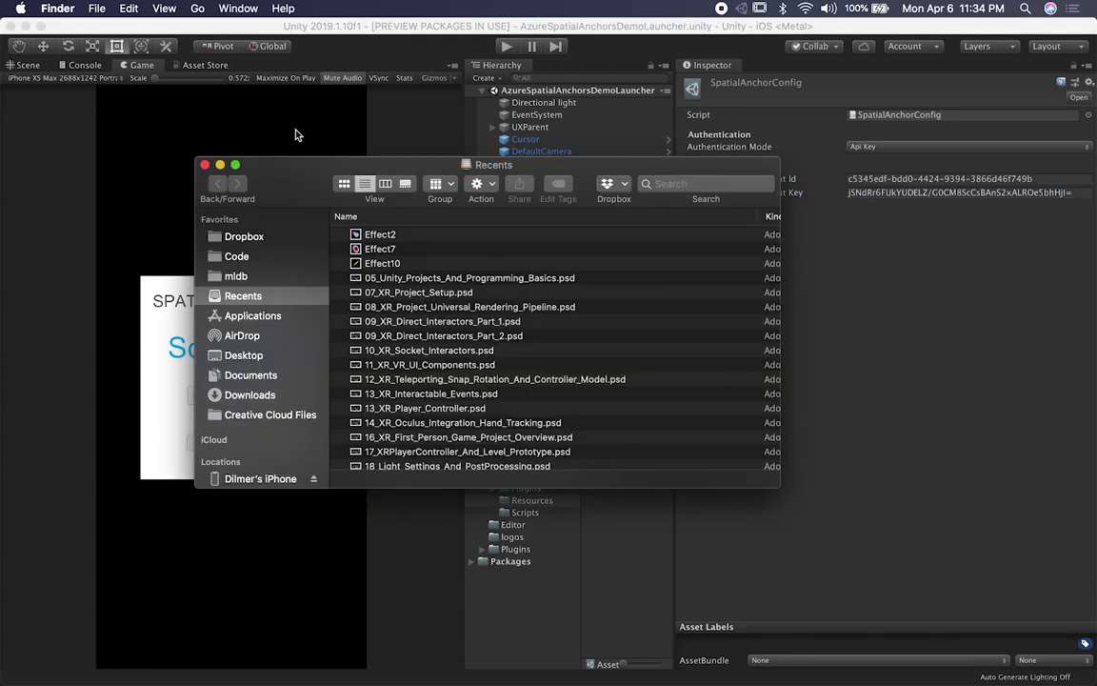
{"action": "key", "text": "super+Tab"}
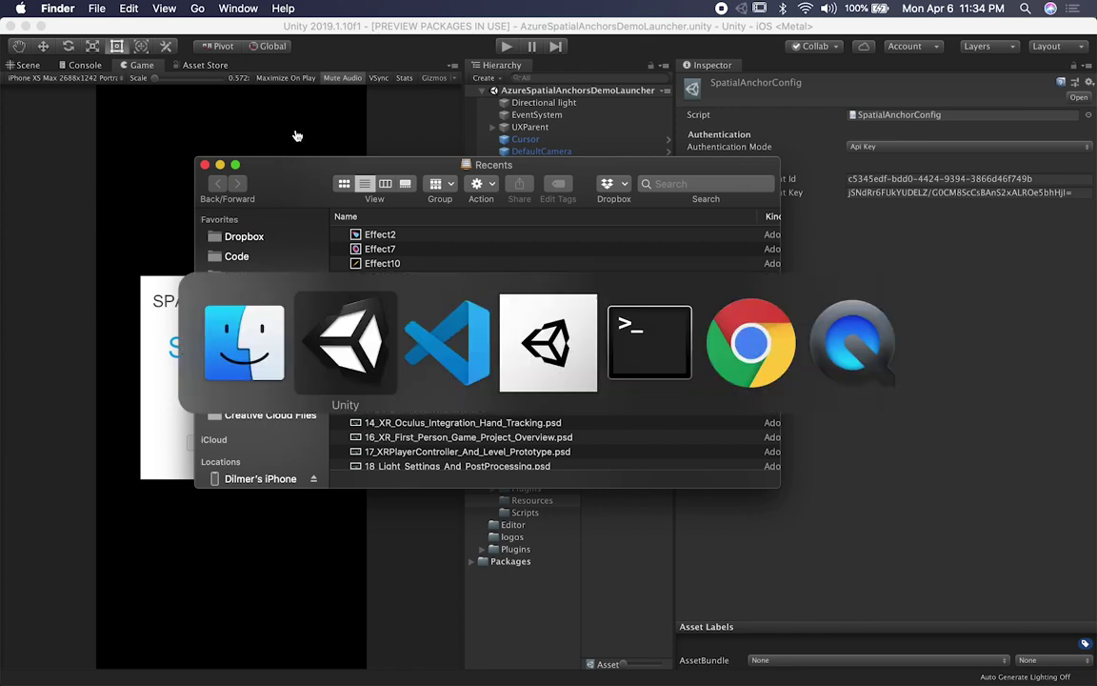
{"action": "key", "text": "super+Tab"}
Review the notes on setting up the Spatial Anchors resource, copying the account credentials and cloning the demo project.
{"action": "left_click", "coordinate": [355, 209]}
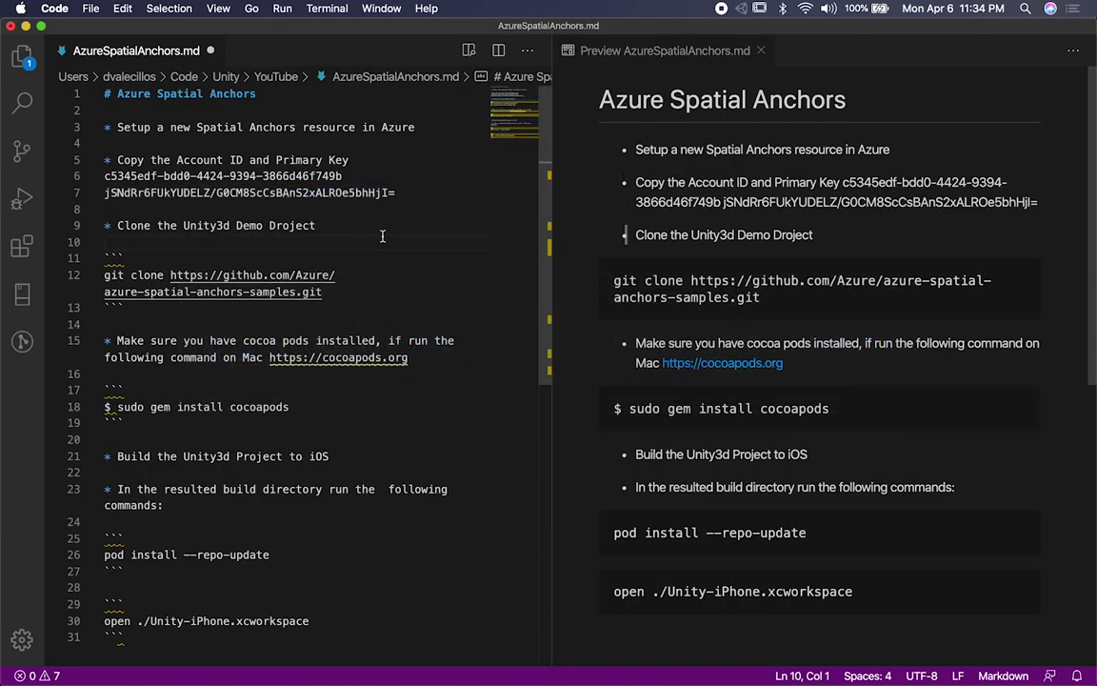
{"action": "left_click", "coordinate": [105, 126]}
{"action": "left_click_drag", "start_coordinate": [121, 127], "coordinate": [301, 127]}
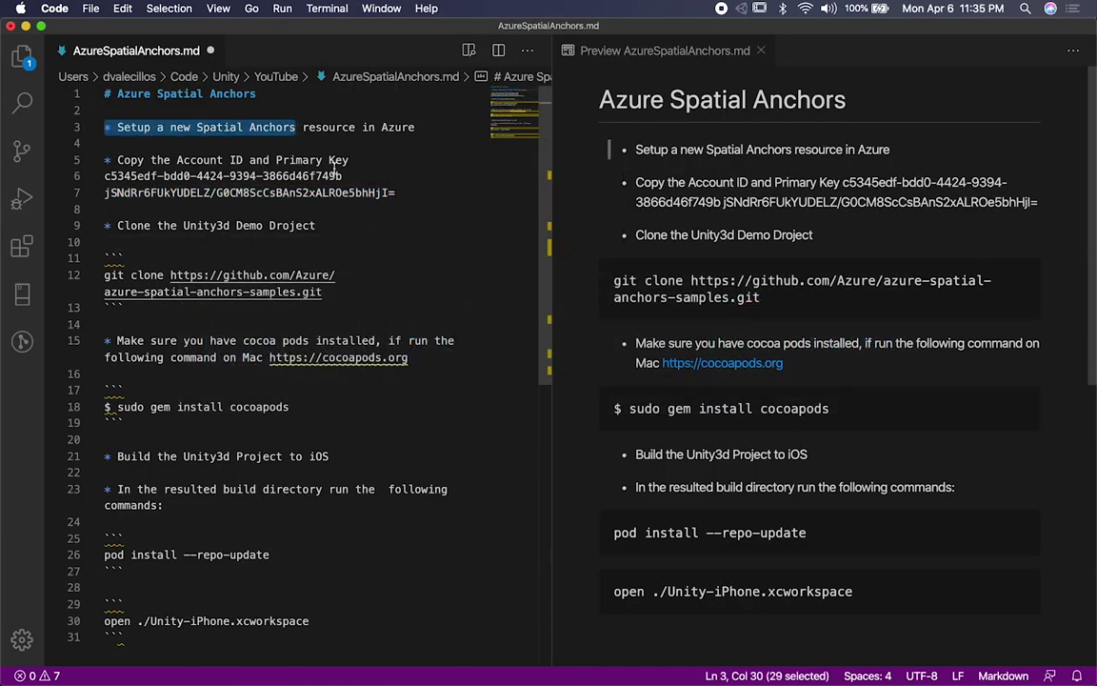
{"action": "double_click", "coordinate": [325, 126]}
{"action": "left_click_drag", "start_coordinate": [117, 160], "coordinate": [176, 160]}
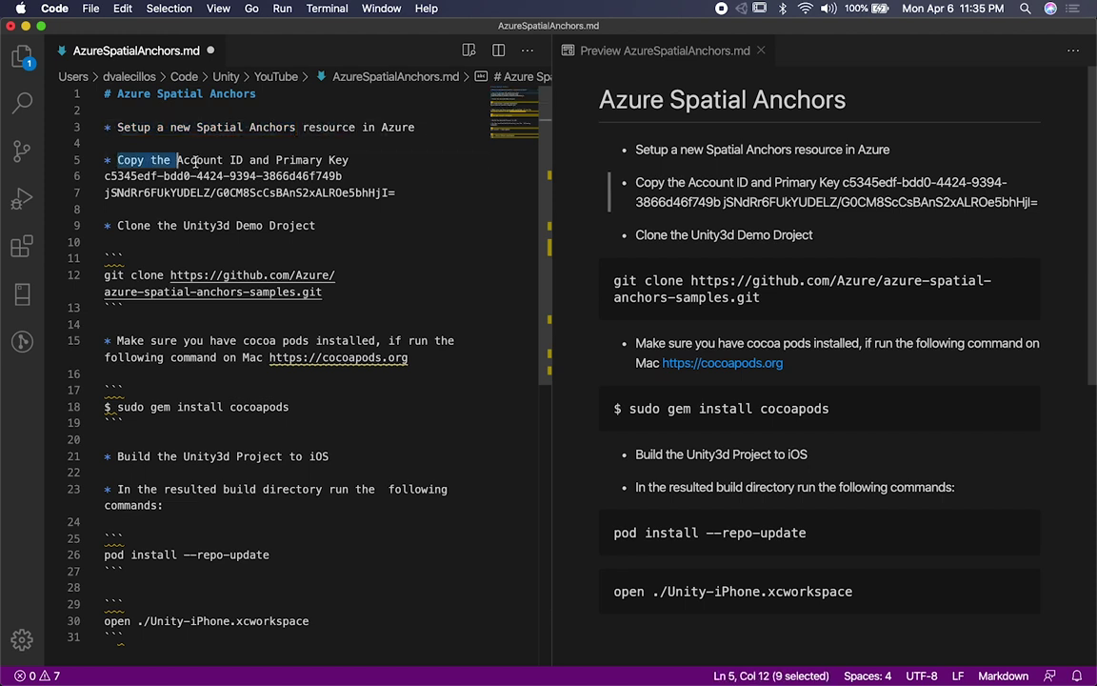
{"action": "left_click_drag", "start_coordinate": [112, 224], "coordinate": [235, 299]}
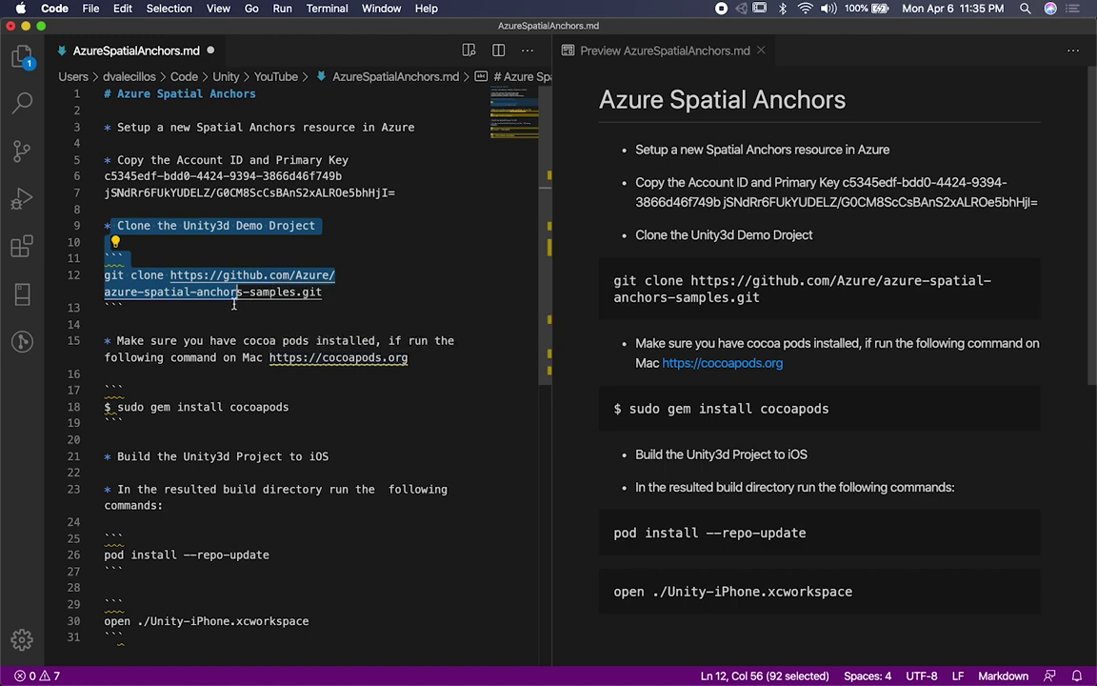
{"action": "left_click", "coordinate": [355, 308]}
{"action": "key", "text": "Return"}
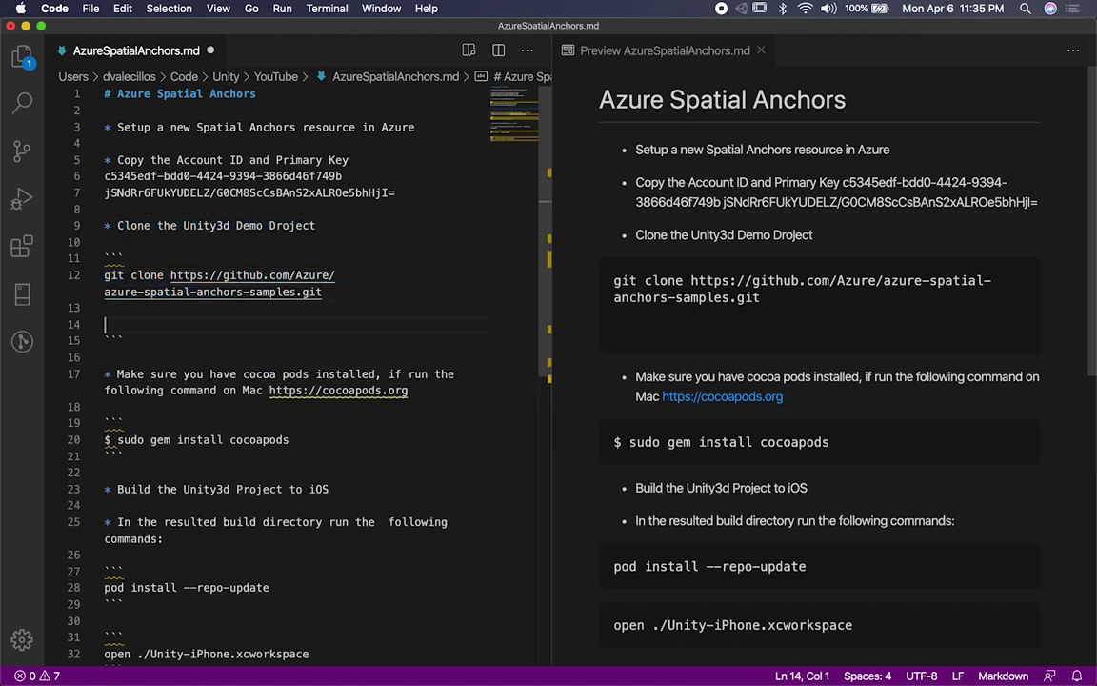
{"action": "key", "text": "BackSpace"}
{"action": "key", "text": "Return"}
{"action": "key", "text": "Return"}
{"action": "type", "text": "* Bi"}
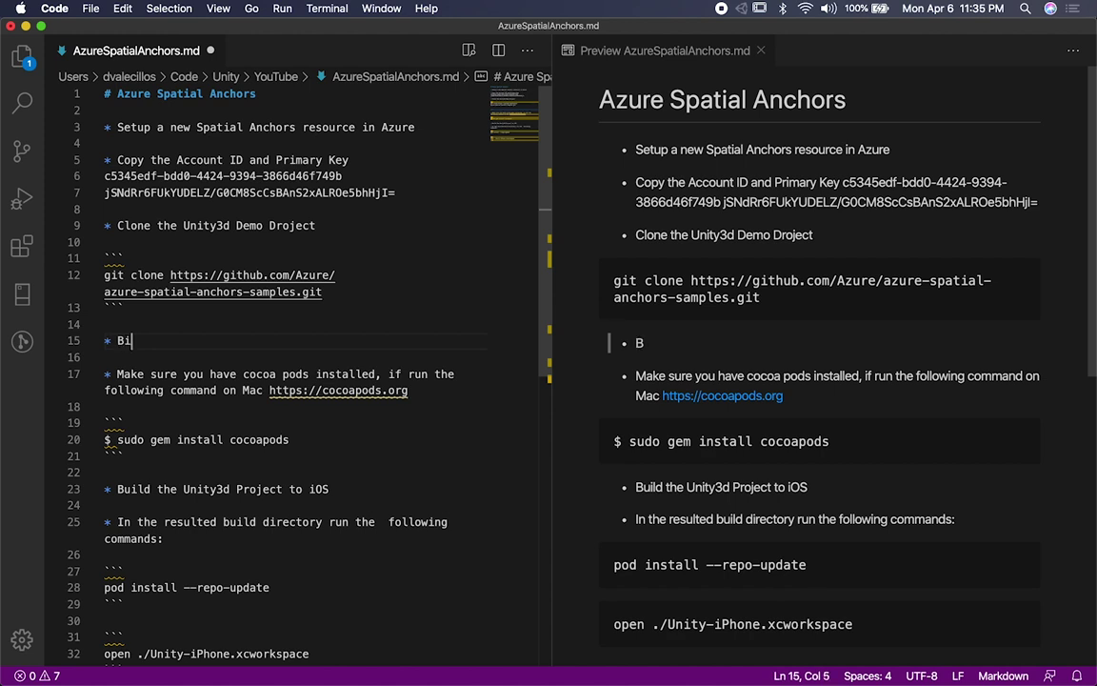
{"action": "key", "text": "BackSpace"}
{"action": "type", "text": "uild"}
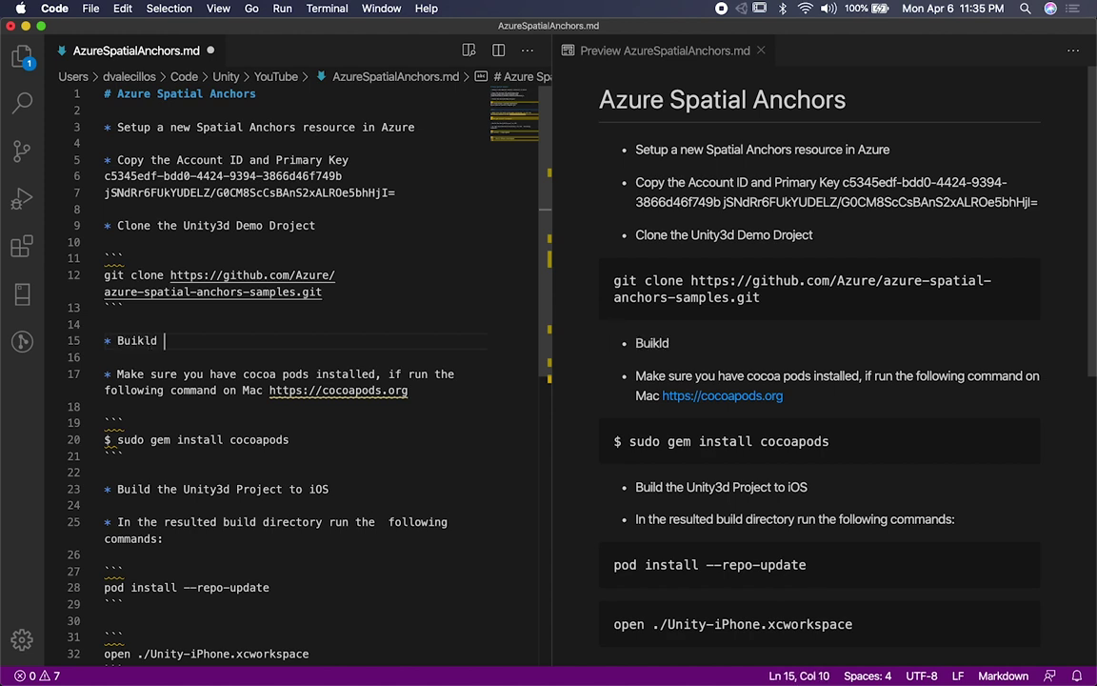
{"action": "key", "text": "super+z"}
{"action": "key", "text": "super+z"}
{"action": "key", "text": "super+z"}
{"action": "key", "text": "super+z"}
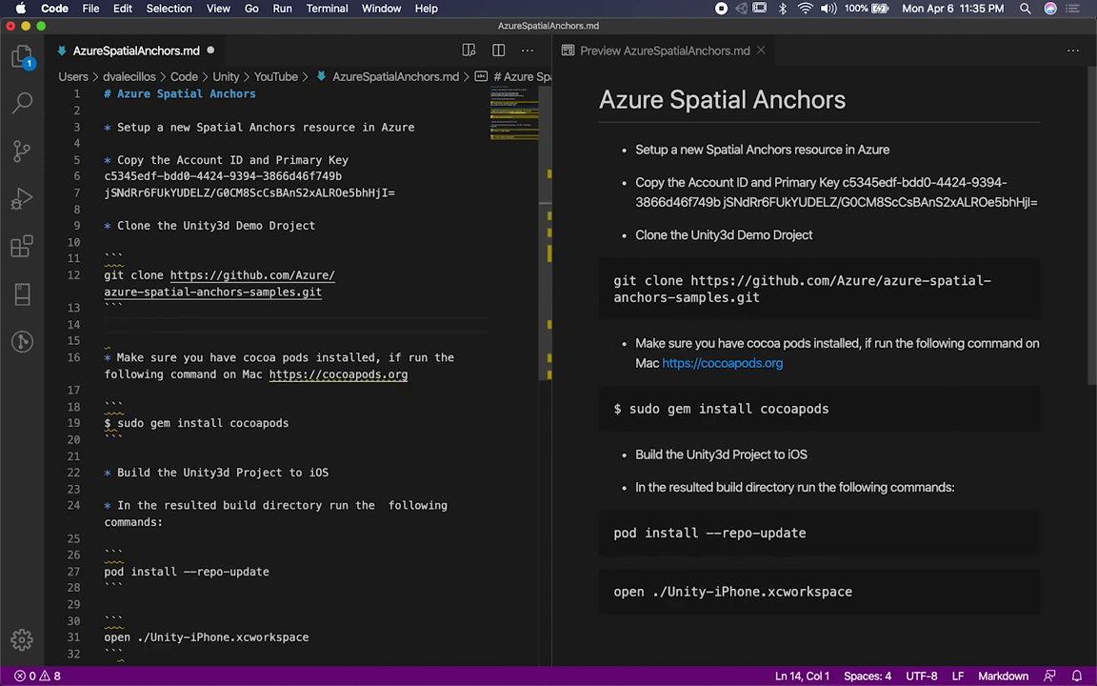
{"action": "key", "text": "super+z"}
Review the notes on building the Unity3d project to iOS and making sure CocoaPods is installed.
{"action": "left_click_drag", "start_coordinate": [331, 455], "coordinate": [183, 455]}
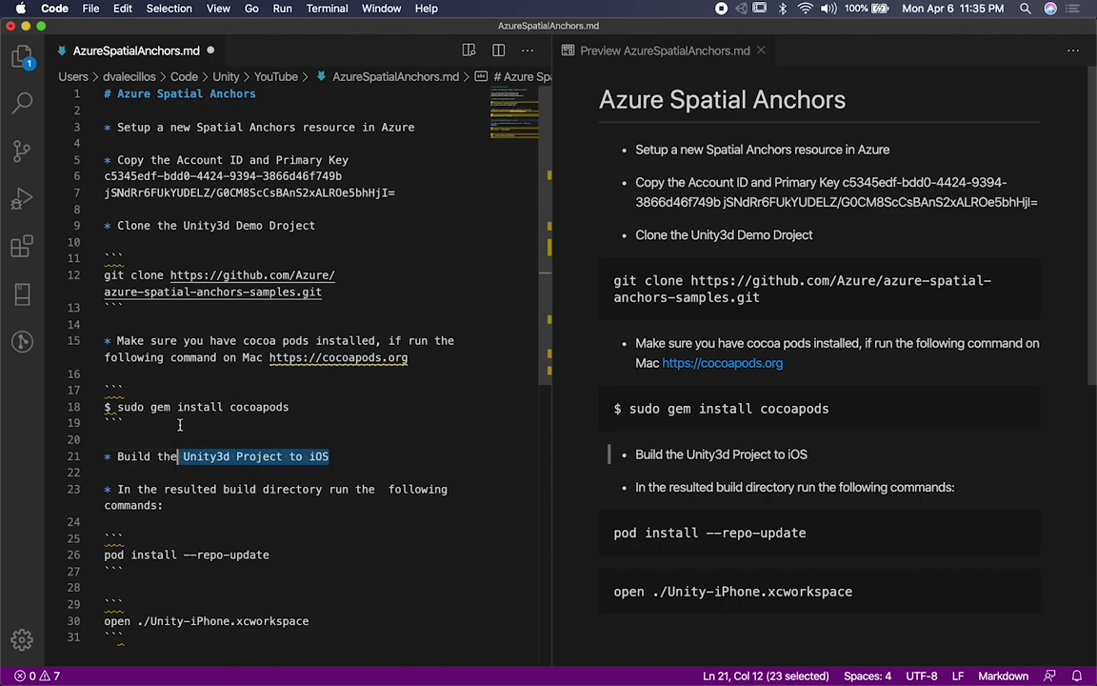
{"action": "left_click", "coordinate": [105, 327]}
{"action": "key", "text": "shift+Down"}
{"action": "key", "text": "shift+Down"}
{"action": "key", "text": "shift+Left"}
{"action": "key", "text": "shift+Left"}
{"action": "key", "text": "shift+Left"}
{"action": "key", "text": "shift+Left"}
{"action": "key", "text": "shift+Left"}
{"action": "key", "text": "shift+Right"}
{"action": "key", "text": "shift+Right"}
{"action": "key", "text": "shift+Right"}
{"action": "key", "text": "shift+Right"}
Switch to Terminal and check for CocoaPods by running pod, comparing it with the made-up command ajkshdaks.
{"action": "key", "text": "super+space"}
{"action": "type", "text": "ter"}
{"action": "key", "text": "Return"}
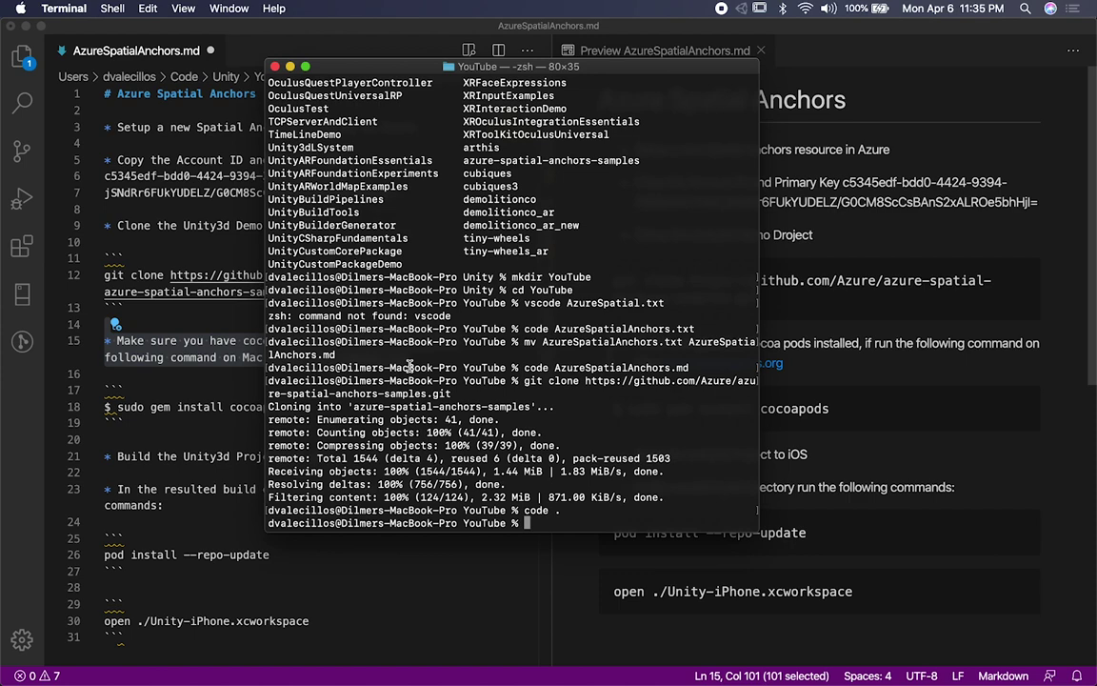
{"action": "type", "text": "pod"}
{"action": "key", "text": "Return"}
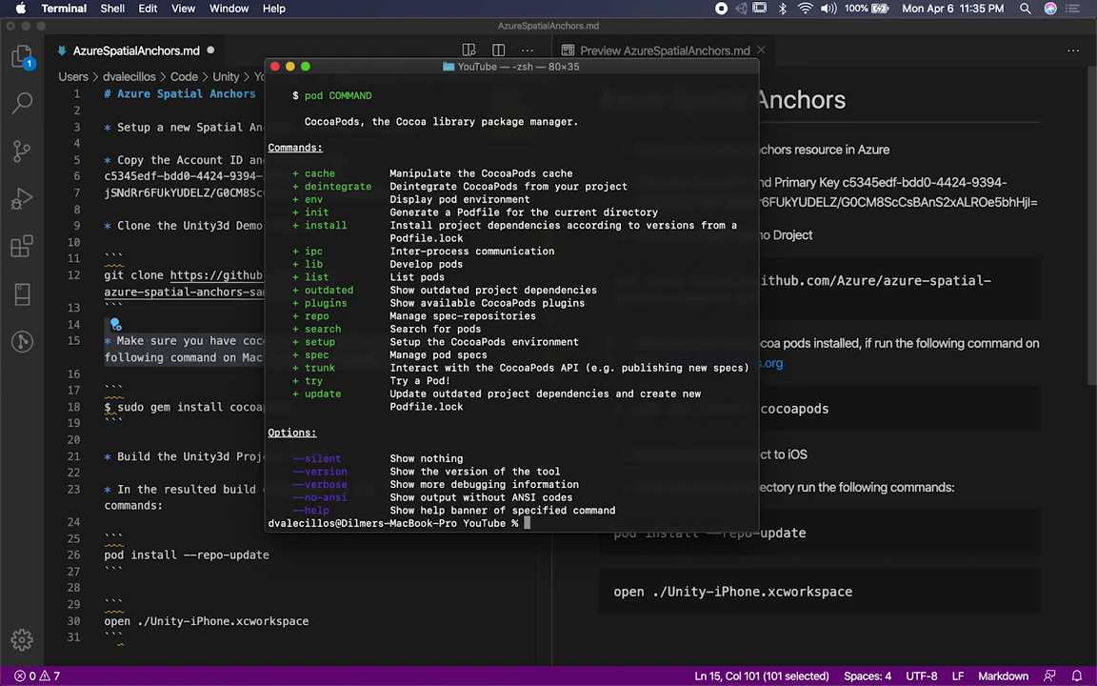
{"action": "left_click_drag", "start_coordinate": [423, 75], "coordinate": [528, 74]}
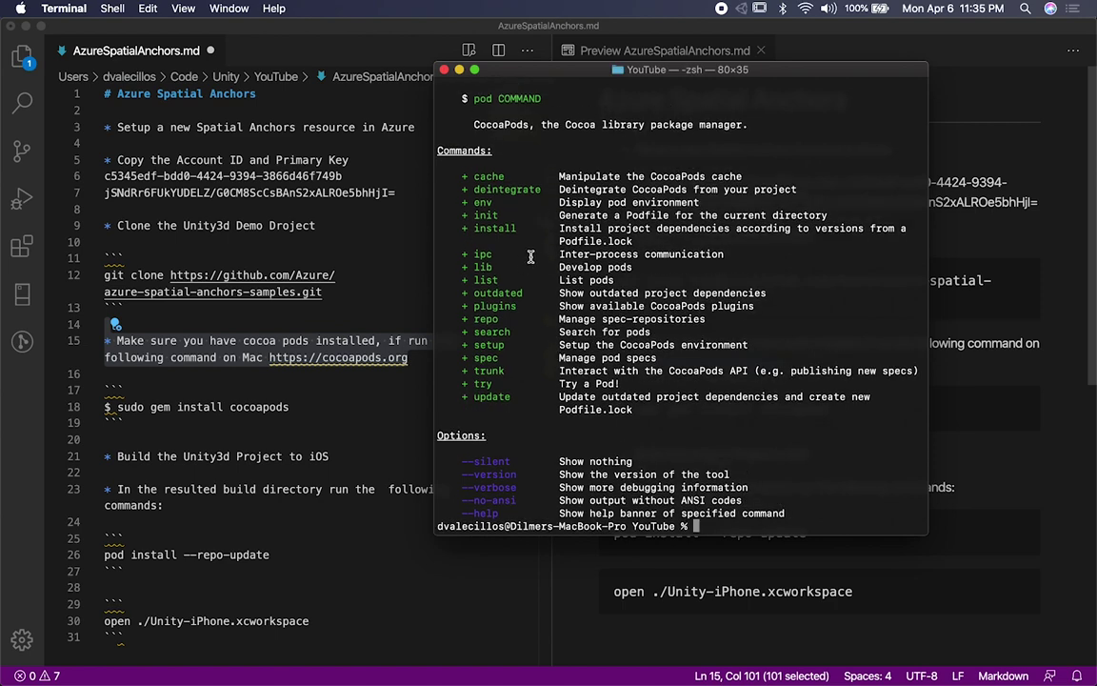
{"action": "type", "text": "ajkshdaks"}
{"action": "key", "text": "Return"}
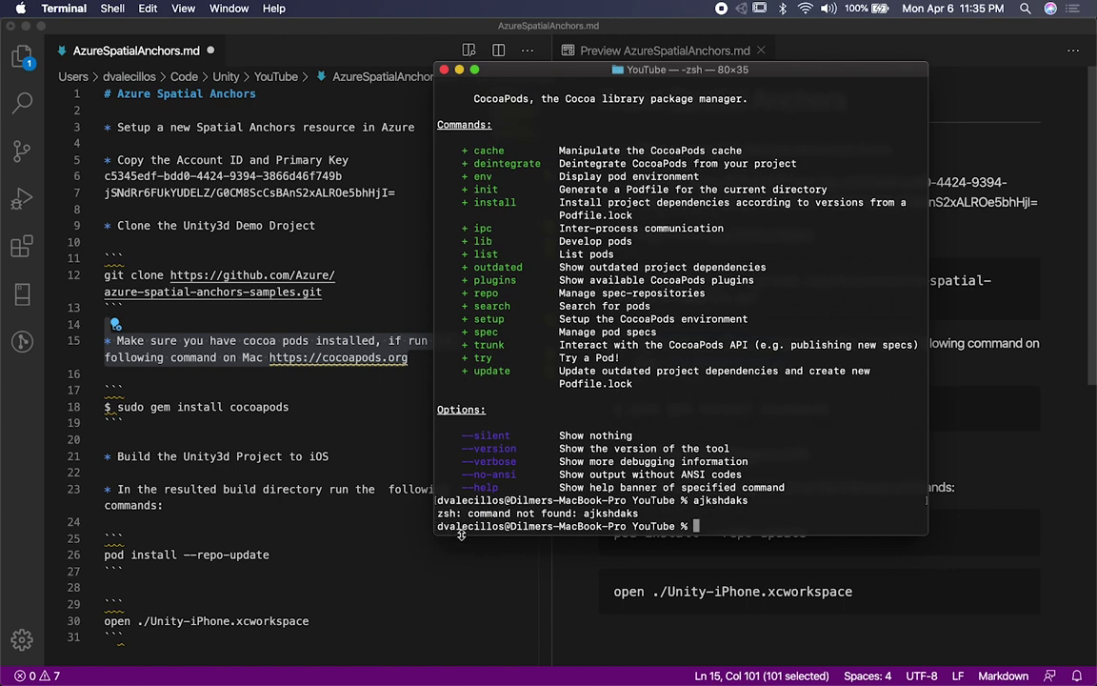
Review the sudo gem install cocoapods command in the VS Code notes and run pod again in Terminal.
{"action": "type", "text": "pod"}
{"action": "left_click", "coordinate": [255, 425]}
{"action": "left_click_drag", "start_coordinate": [290, 406], "coordinate": [121, 407]}
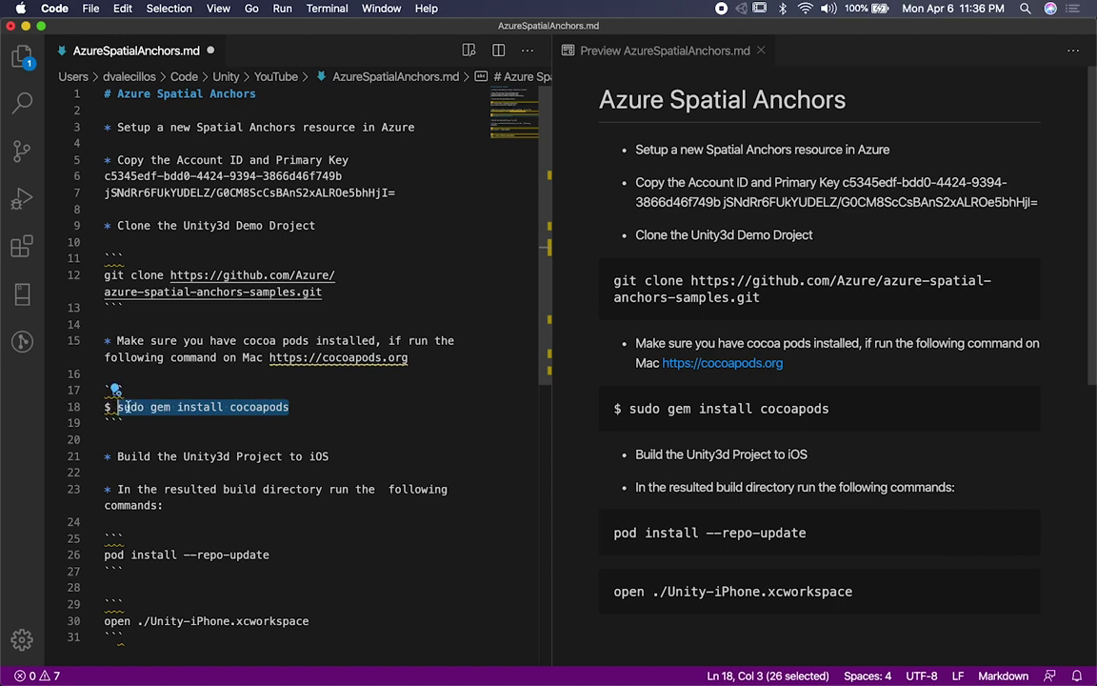
{"action": "key", "text": "super+Tab"}
{"action": "key", "text": "Return"}
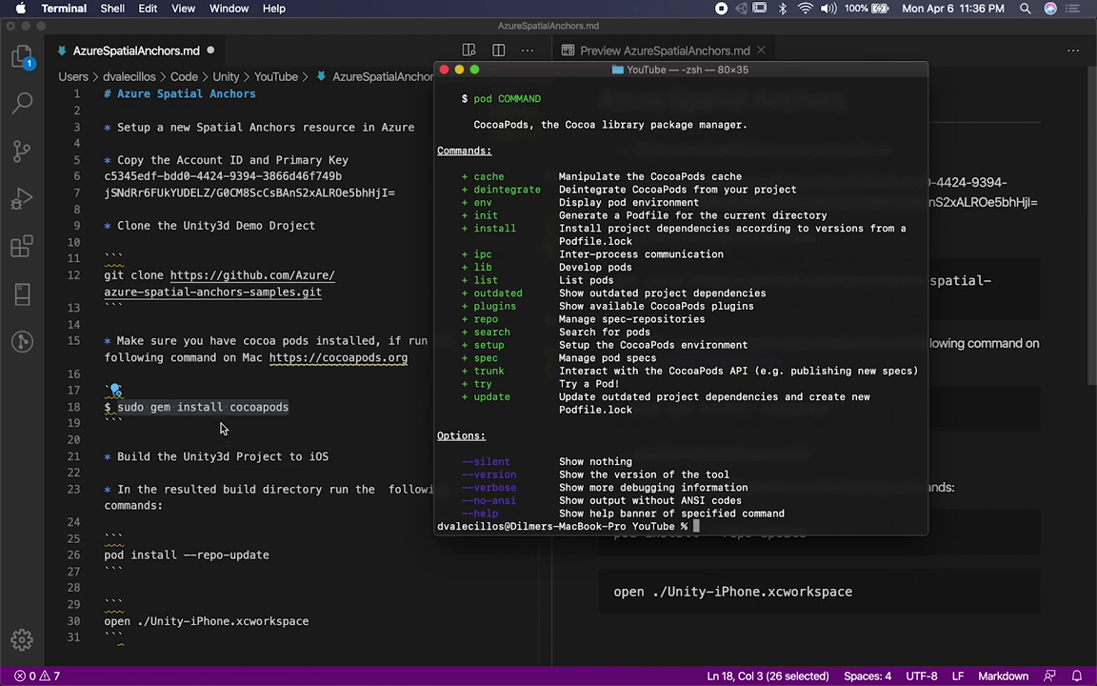
Change to the home directory's Desktop folder in the shell and list its contents.
{"action": "type", "text": "cd ~"}
{"action": "key", "text": "Return"}
{"action": "type", "text": "cd Desktop/"}
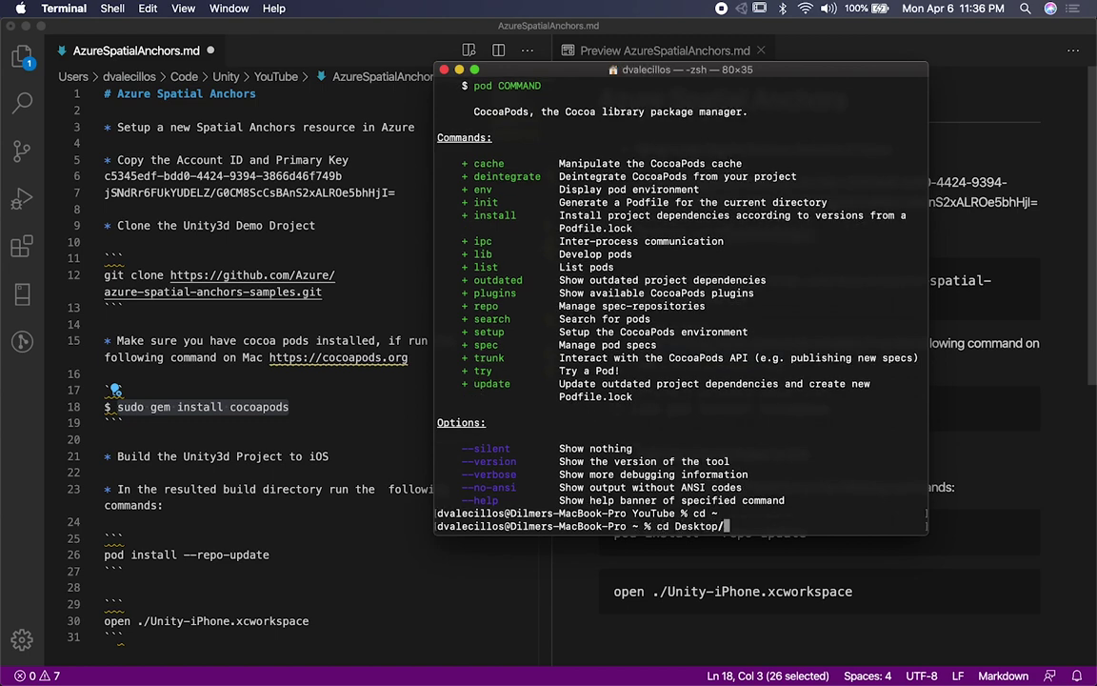
{"action": "key", "text": "Return"}
{"action": "type", "text": "ls"}
{"action": "key", "text": "Return"}
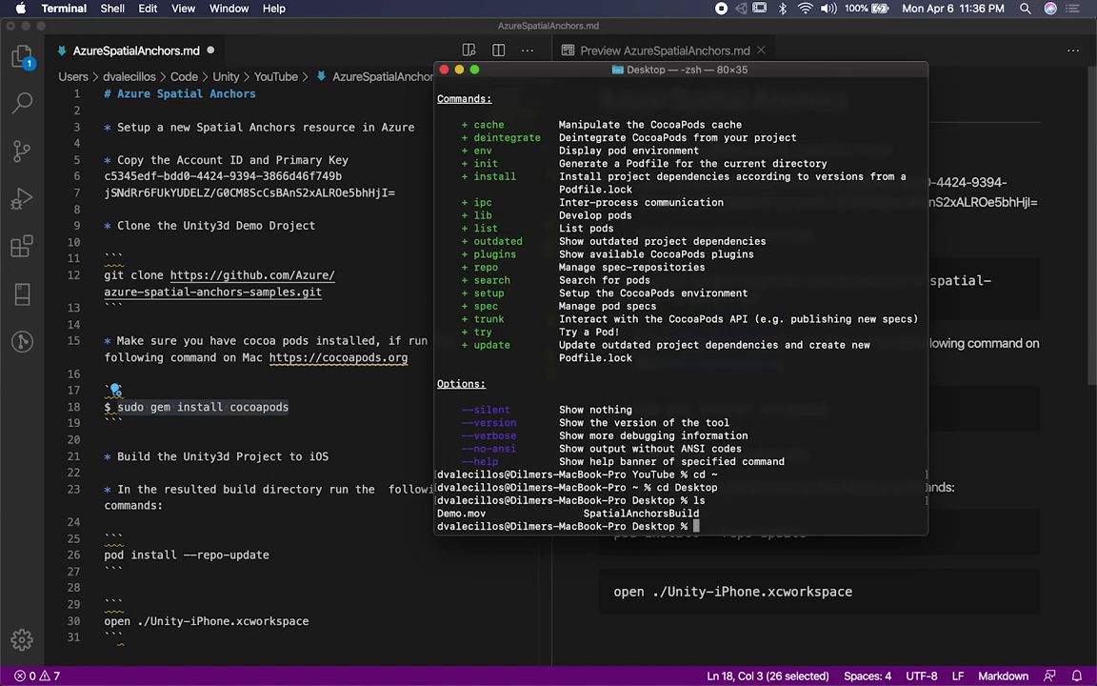
Change into the SpatialAnchorsBuild directory, using the folder name copied from the listing.
{"action": "double_click", "coordinate": [646, 514]}
{"action": "key", "text": "super+c"}
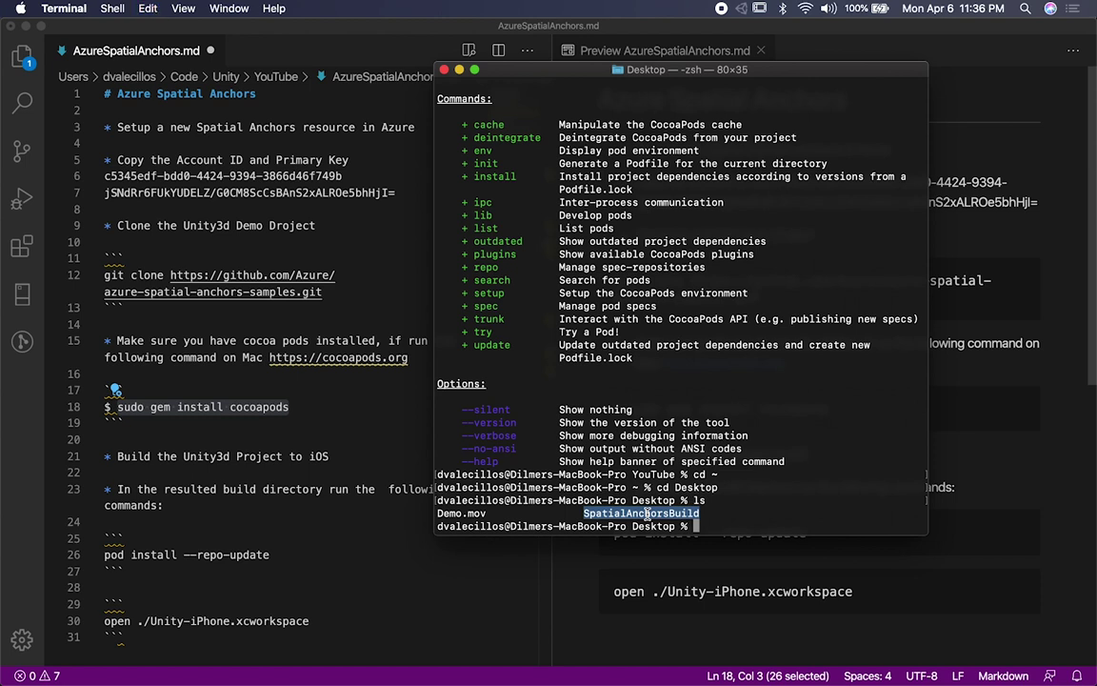
{"action": "type", "text": "cd"}
{"action": "key", "text": "super+v"}
{"action": "key", "text": "Return"}
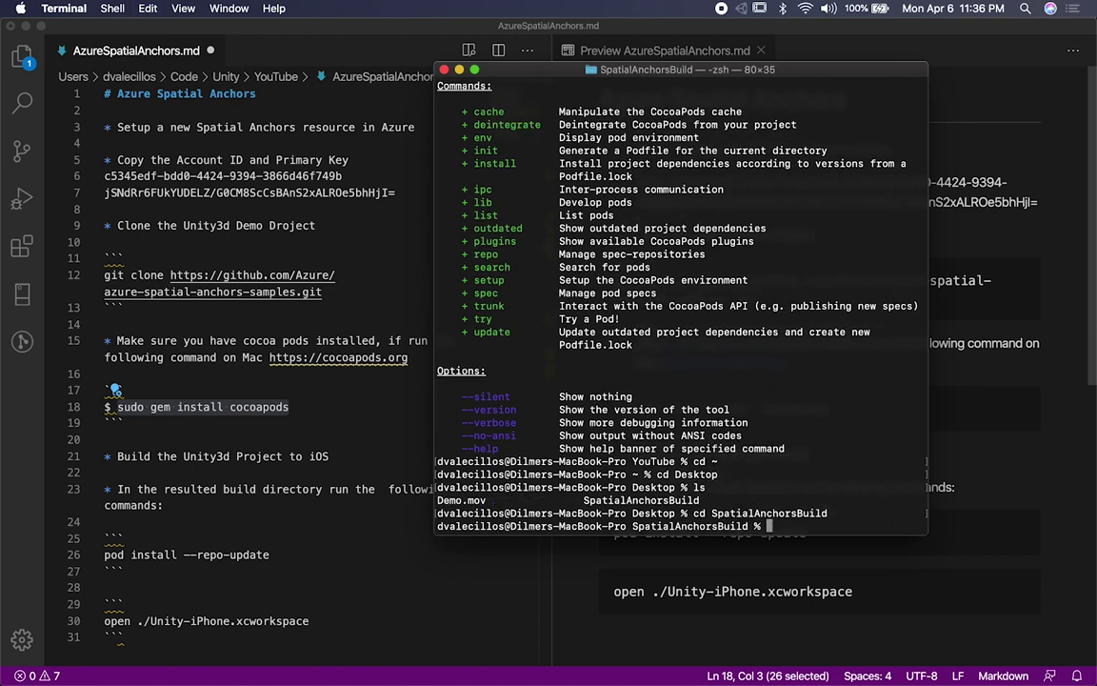
Run pod install --repo-update from the notes in the SpatialAnchorsBuild directory.
{"action": "left_click", "coordinate": [271, 555]}
{"action": "key", "text": "shift+super+Left"}
{"action": "left_click", "coordinate": [684, 443]}
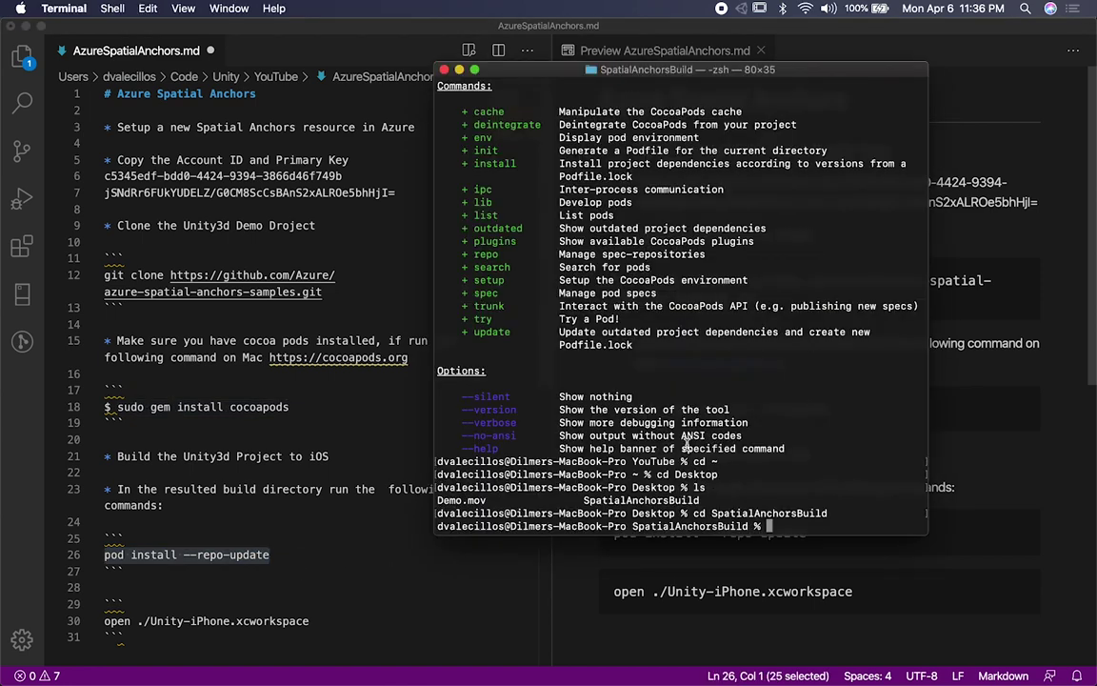
{"action": "key", "text": "super+v"}
{"action": "key", "text": "Return"}
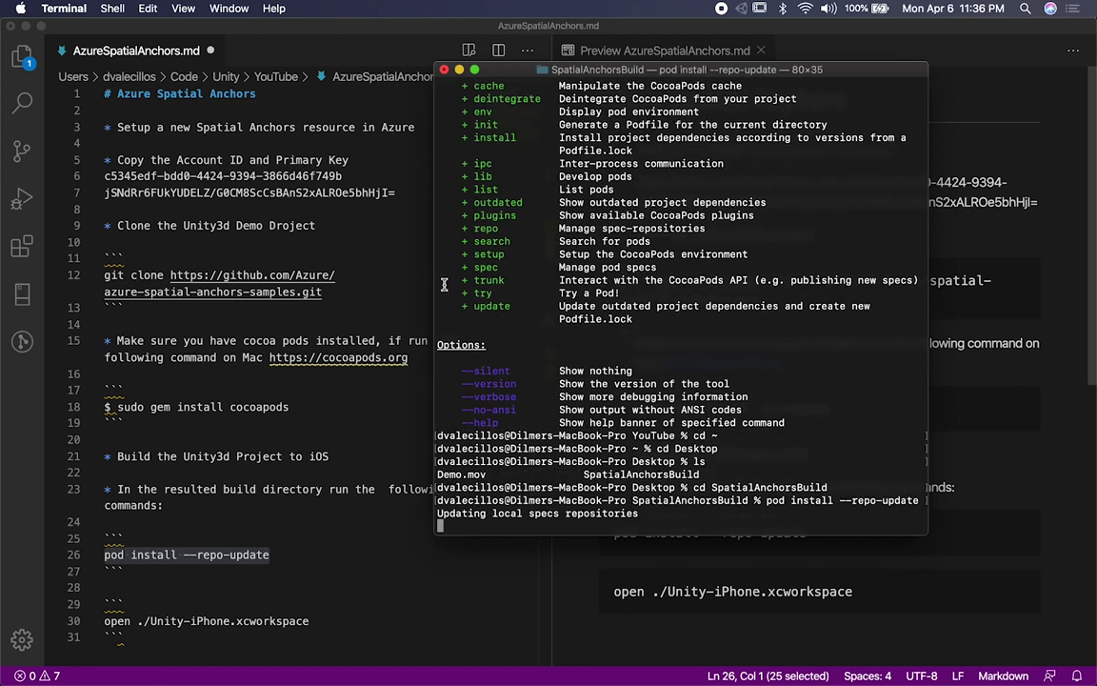
Widen the Terminal window and list all files of the build directory in detail with ls -la.
{"action": "left_click_drag", "start_coordinate": [435, 283], "coordinate": [346, 280]}
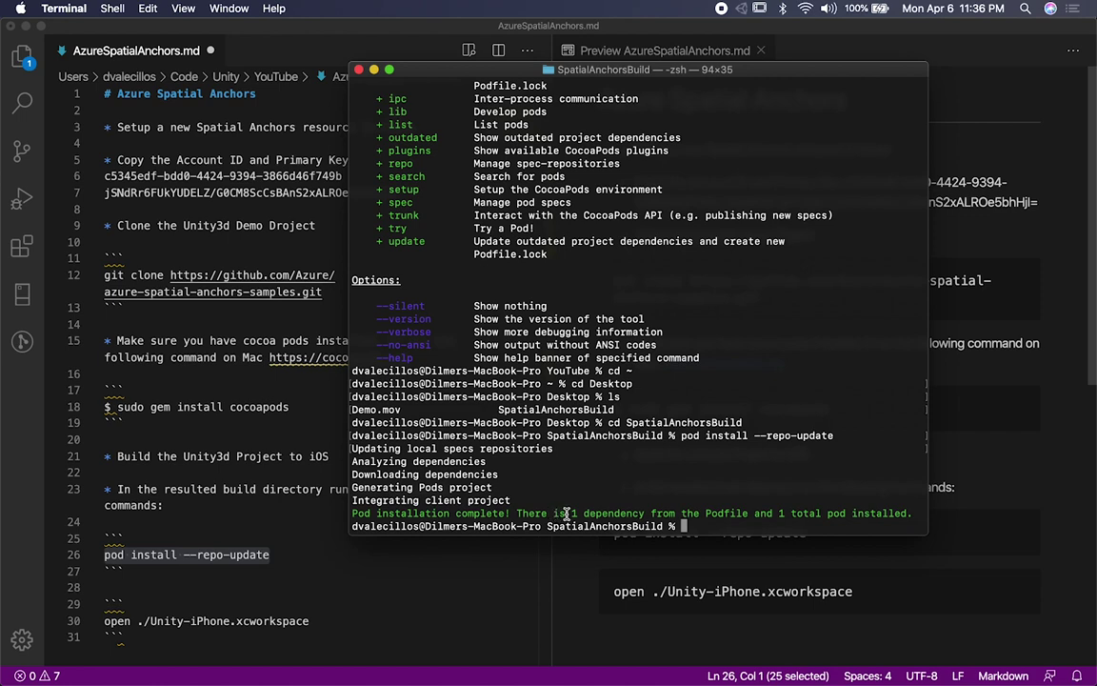
{"action": "type", "text": "ls -la"}
{"action": "key", "text": "Return"}
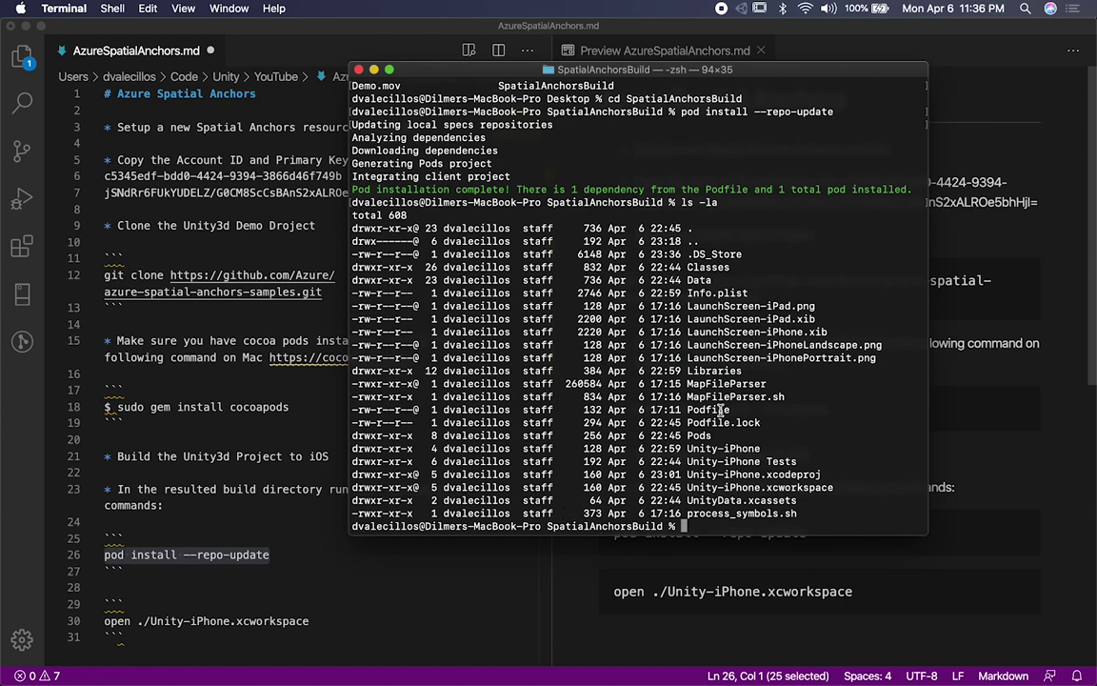
Copy open ./Unity-iPhone.xcworkspace from the VS Code notes and run it in Terminal to open the workspace in Xcode.
{"action": "left_click", "coordinate": [241, 598]}
{"action": "left_click", "coordinate": [330, 624]}
{"action": "key", "text": "super+shift+Left"}
{"action": "key", "text": "super+c"}
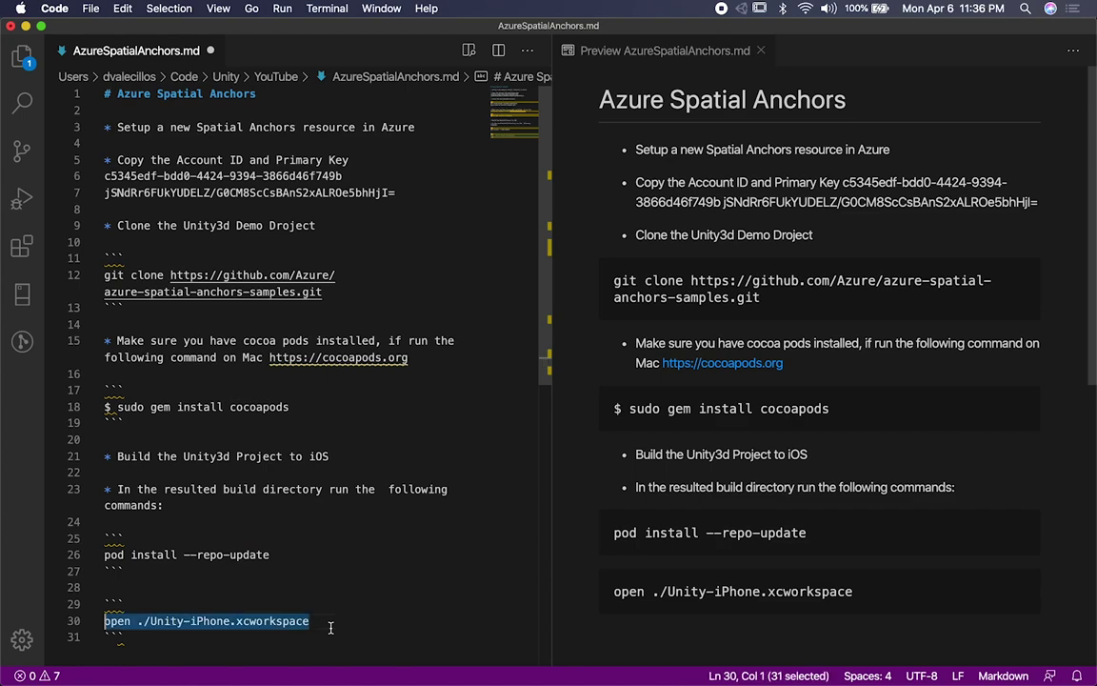
{"action": "key", "text": "super+Tab"}
{"action": "key", "text": "super+v"}
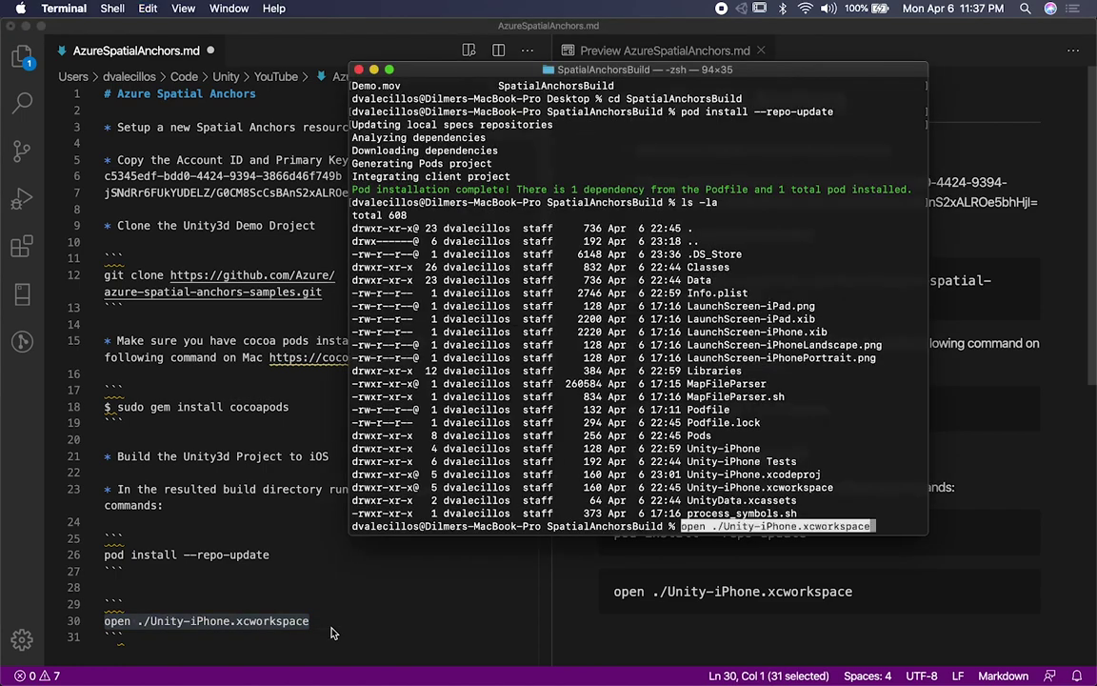
{"action": "key", "text": "Return"}
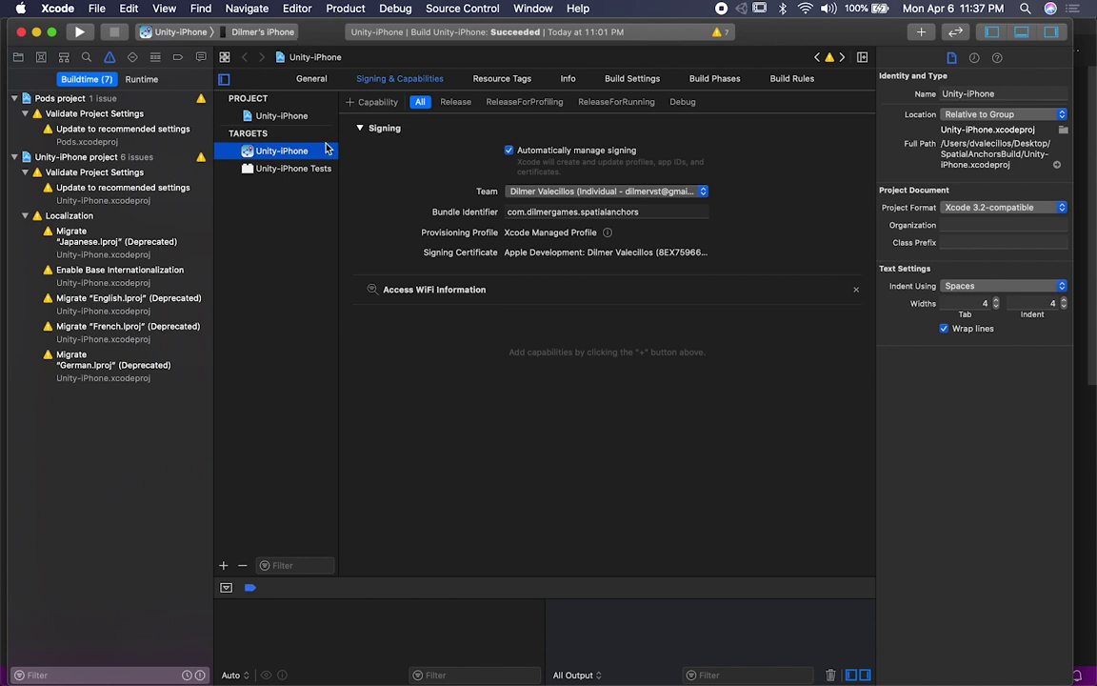
Examine the Unity-iPhone target's General identity settings and the team and bundle identifier under Signing & Capabilities.
{"action": "left_click", "coordinate": [313, 80]}
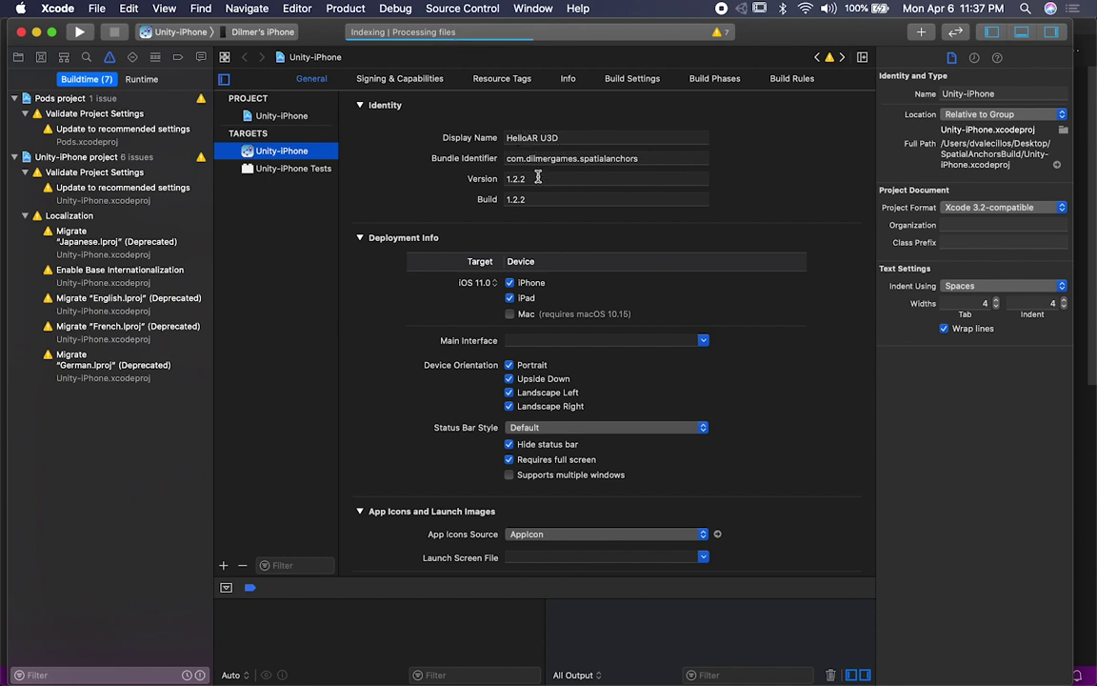
{"action": "left_click", "coordinate": [387, 81]}
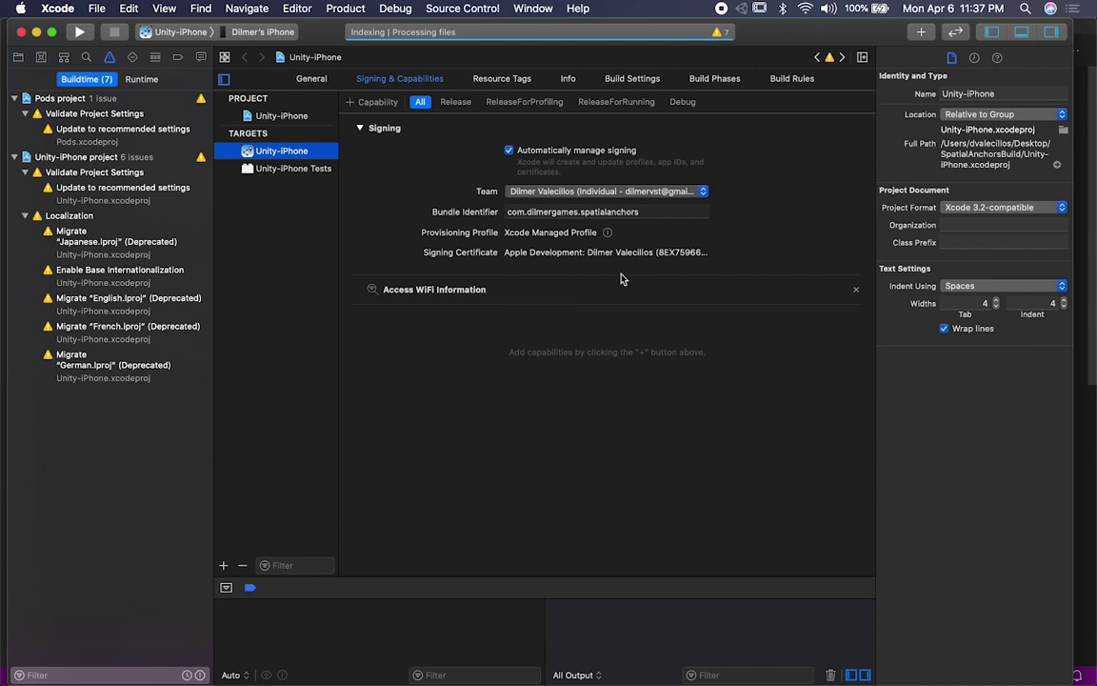
{"action": "left_click", "coordinate": [557, 194]}
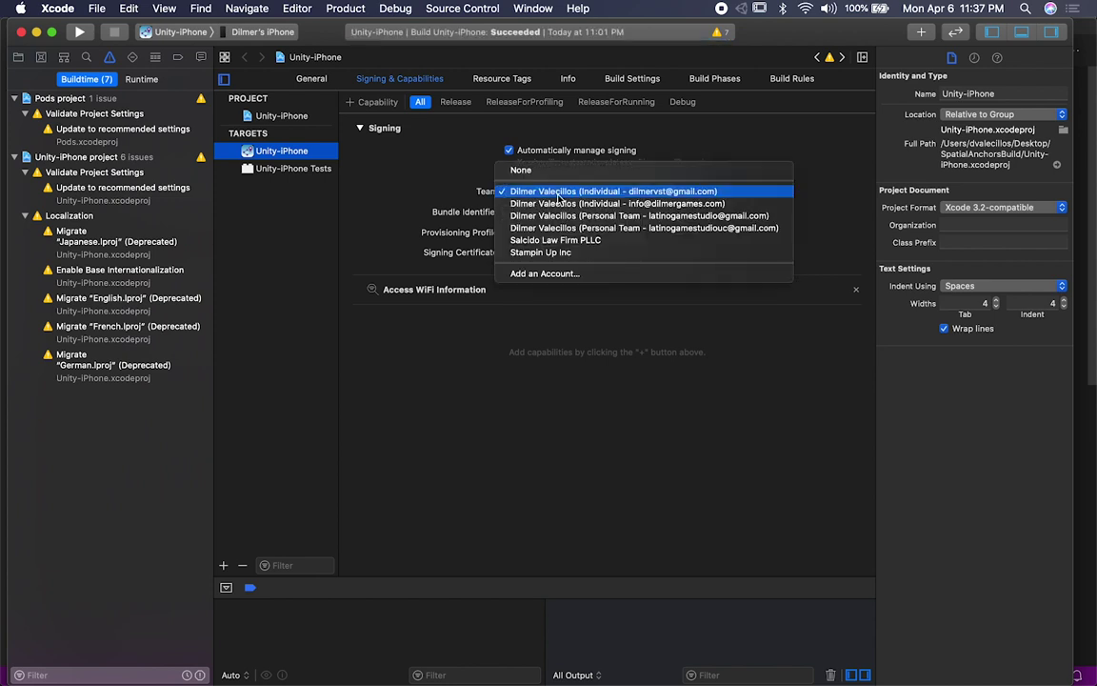
{"action": "left_click", "coordinate": [558, 193]}
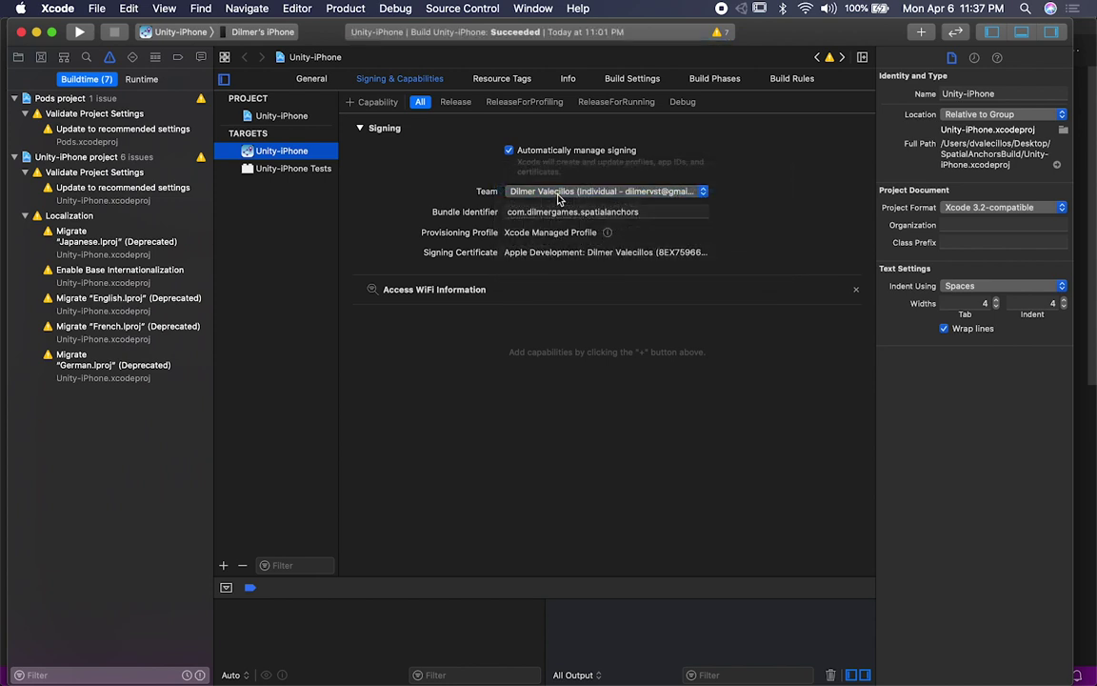
{"action": "left_click", "coordinate": [535, 212]}
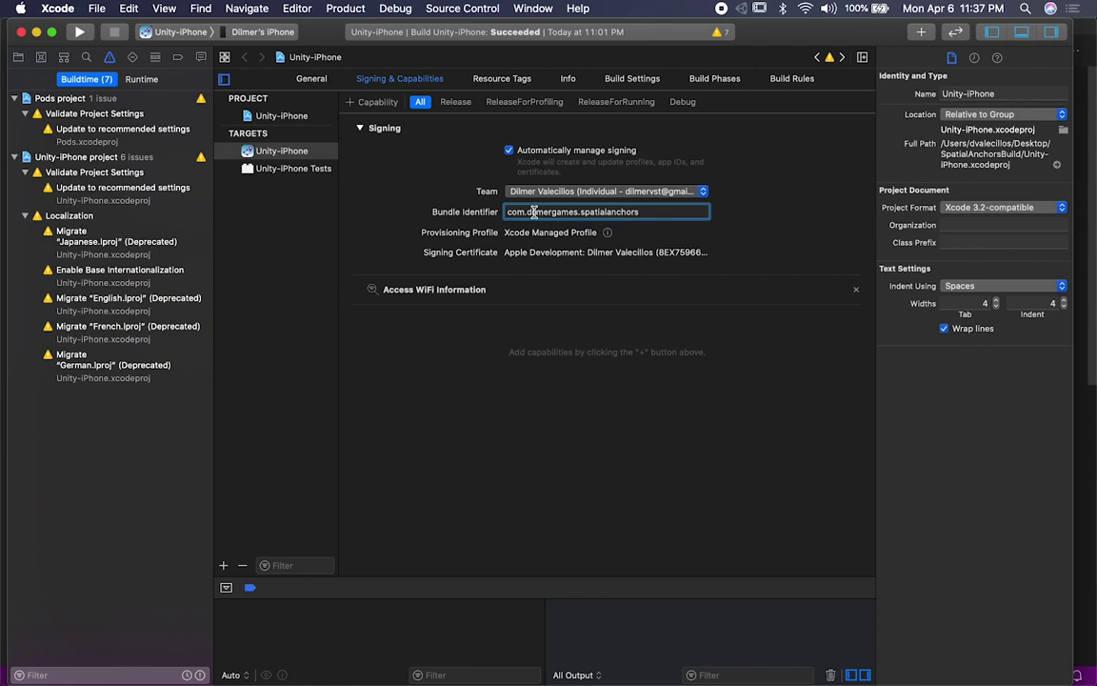
Switch back to the VS Code notes, widen the Markdown editor pane and place the cursor on the empty line 8.
{"action": "key", "text": "super+Tab"}
{"action": "key", "text": "Tab"}
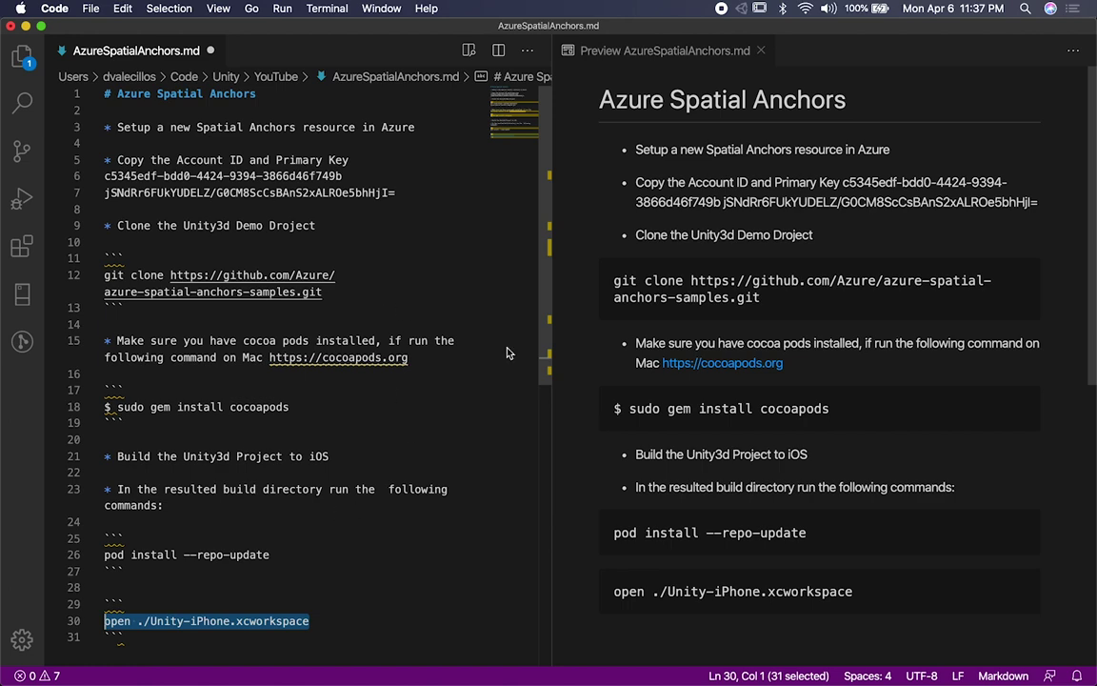
{"action": "left_click_drag", "start_coordinate": [552, 321], "coordinate": [633, 323]}
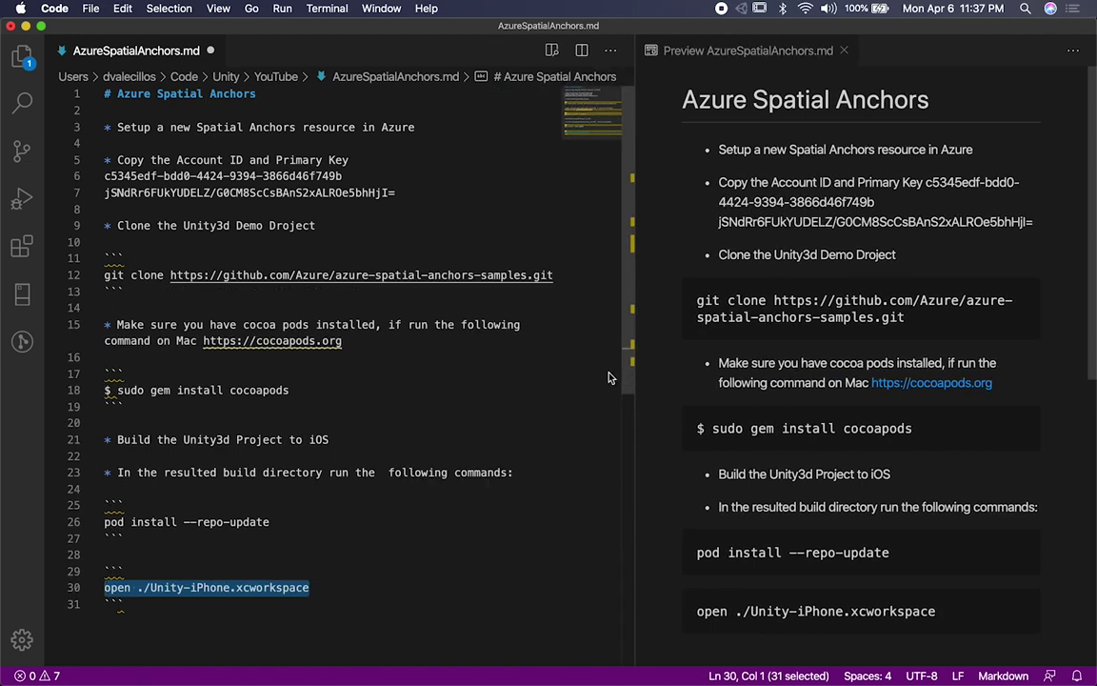
{"action": "left_click", "coordinate": [495, 215]}
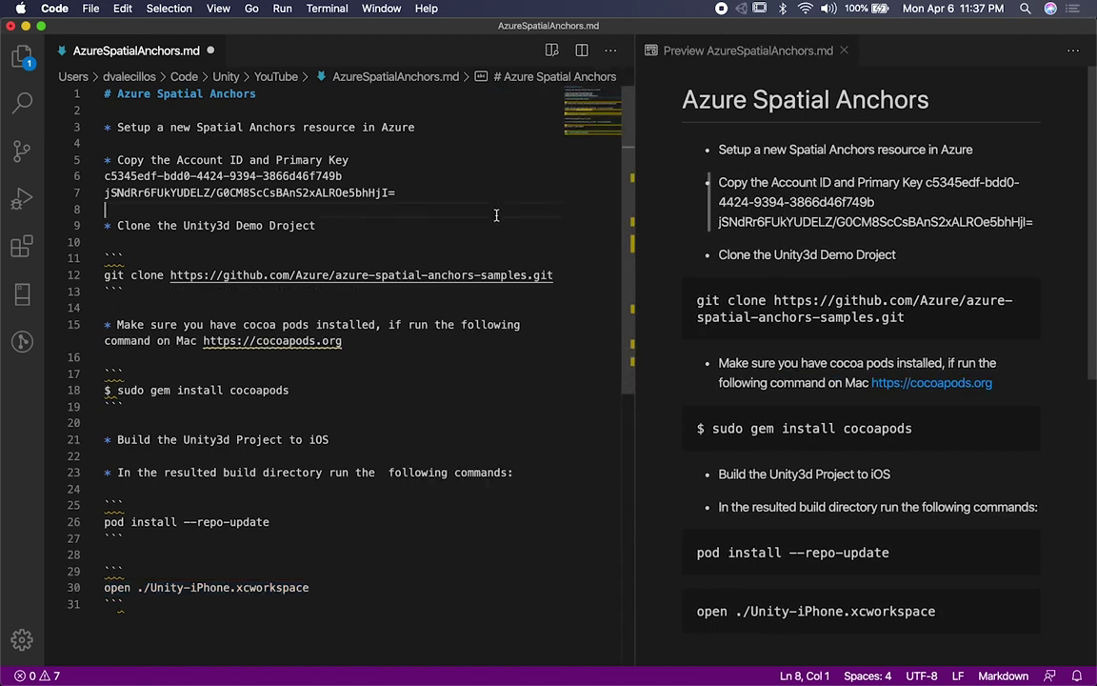